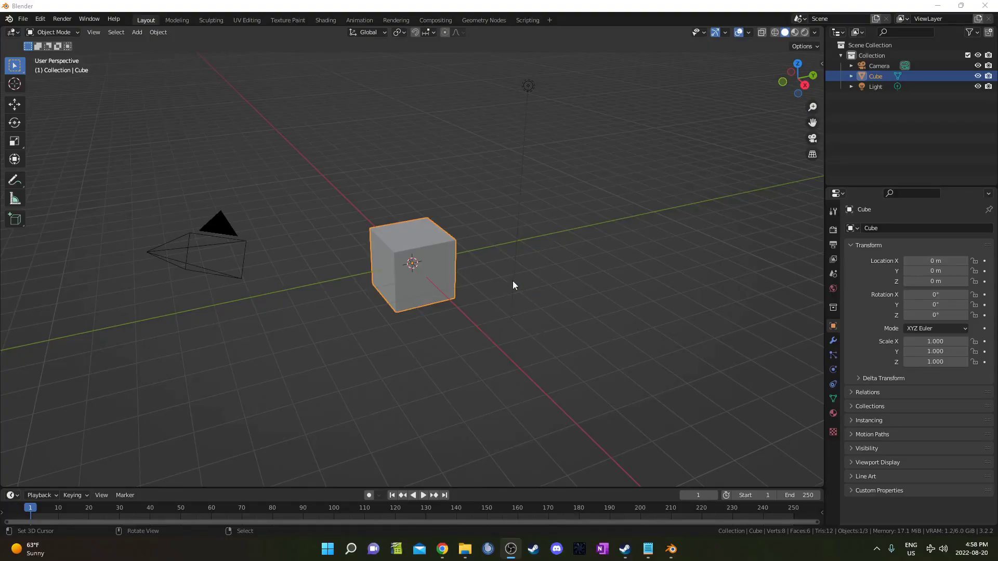
Delete the default cube and add a mesh plane in its place
middle_click_drag(514, 282, 441, 303)
key("x")
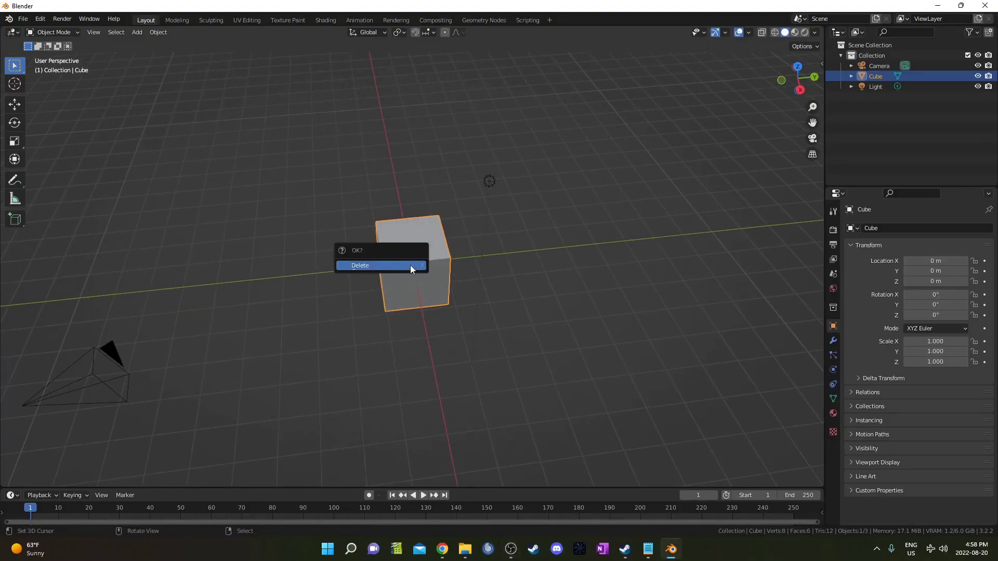
left_click(410, 266)
key("shift+a")
mouse_move(410, 265)
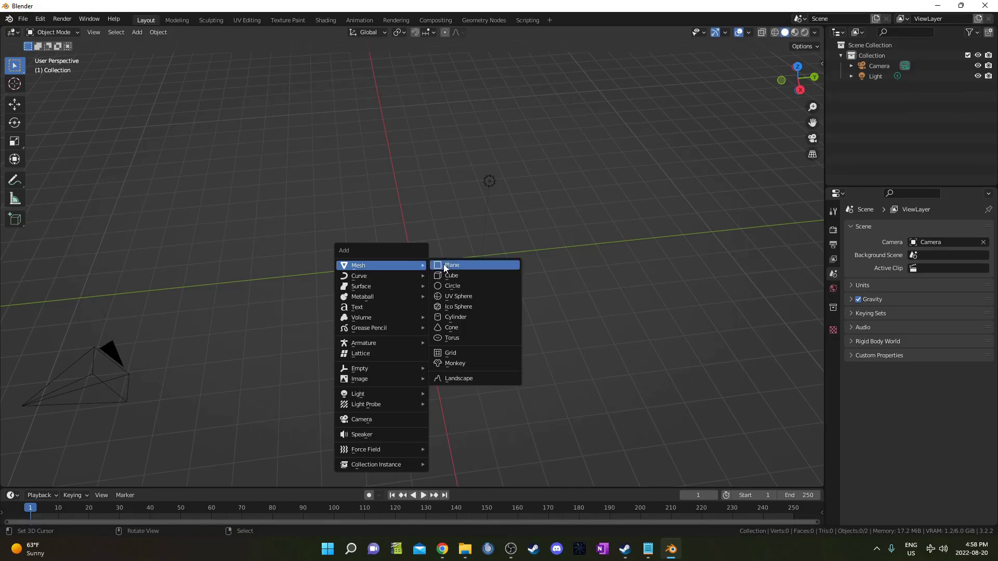
left_click(446, 265)
Align the camera to a top-down view framed on the plane
key("KP_7")
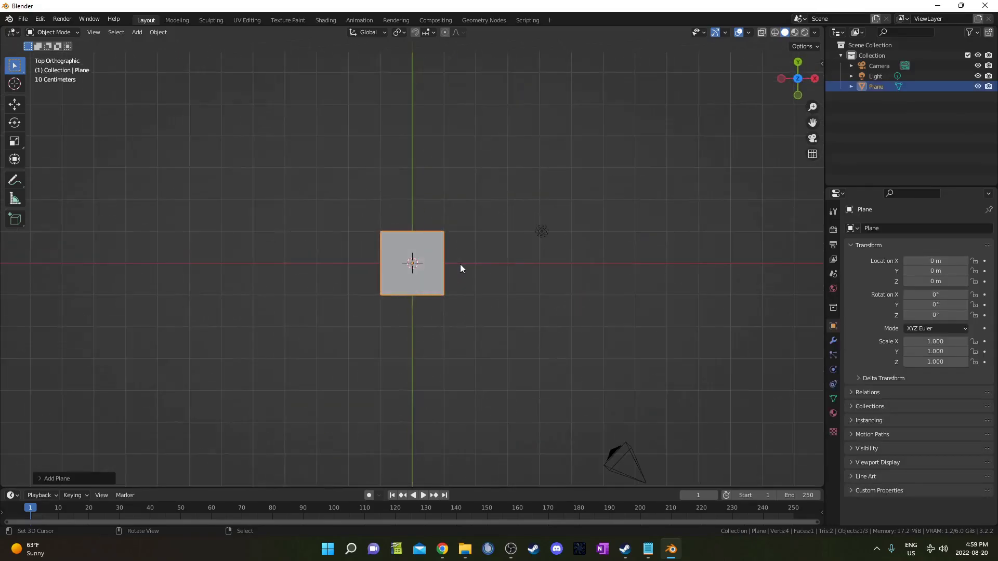
key("KP_Decimal")
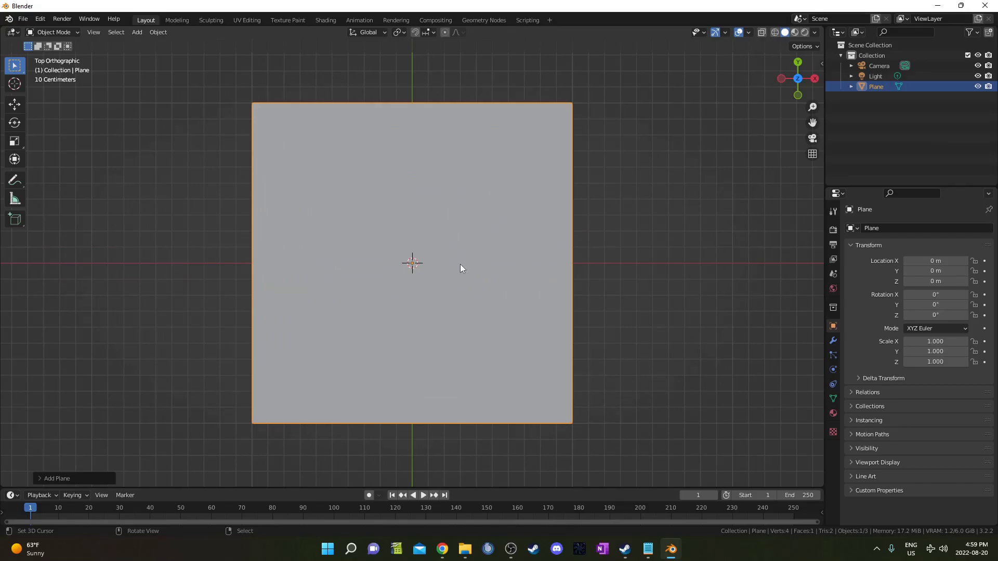
key("KP_0")
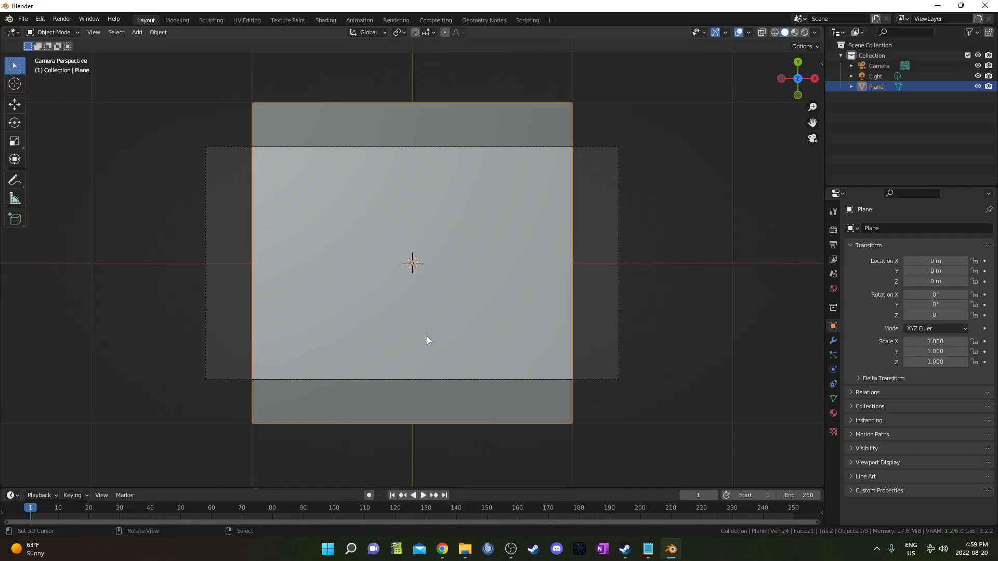
Override the scene's color management for the render output and choose its view transform
left_click(833, 244)
scroll(929, 379, "down", 4)
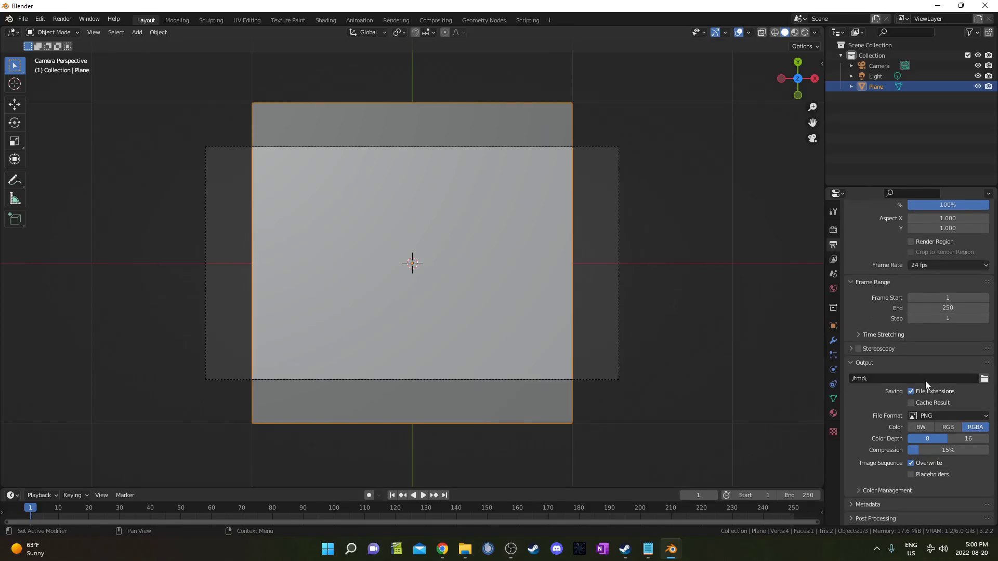
left_click(888, 491)
scroll(891, 433, "down", 4)
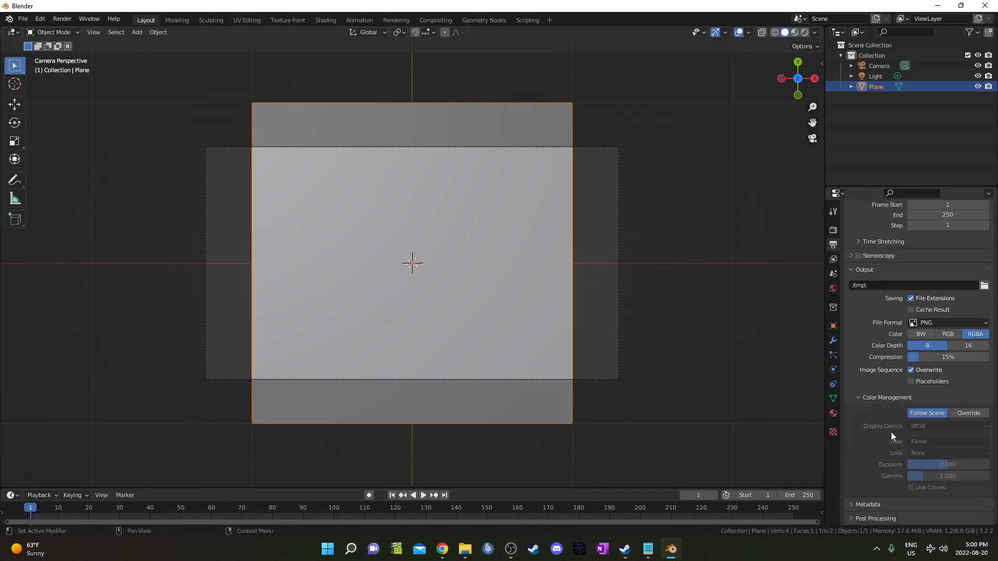
left_click(964, 414)
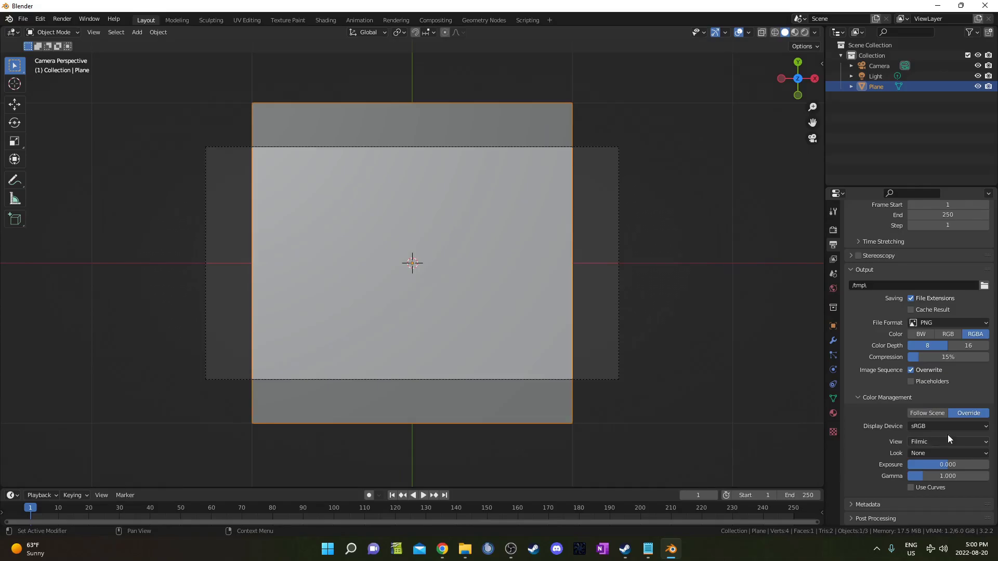
left_click(932, 440)
left_click(932, 453)
Set the horizontal output resolution to 1080 px for a square render
left_click(834, 231)
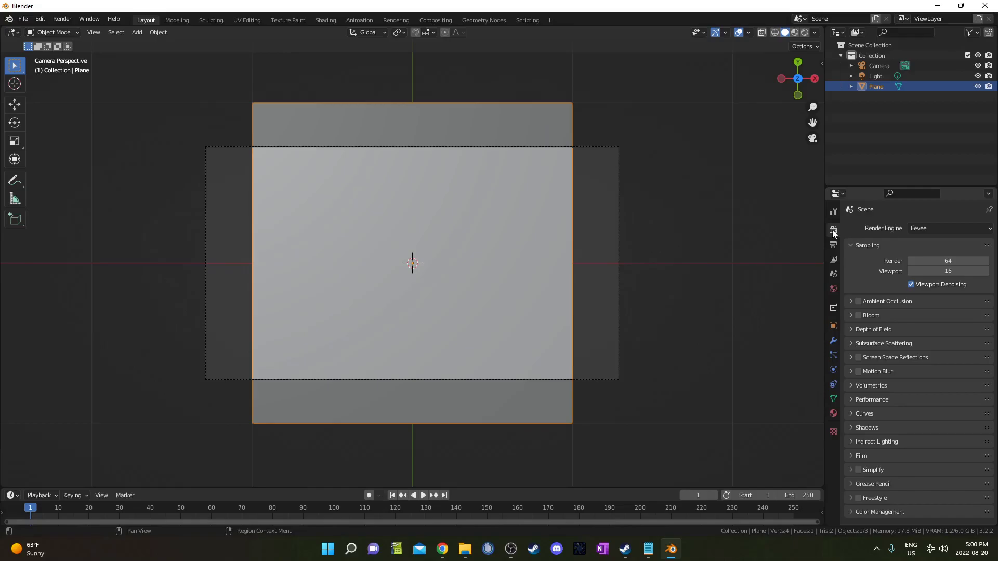
left_click(832, 245)
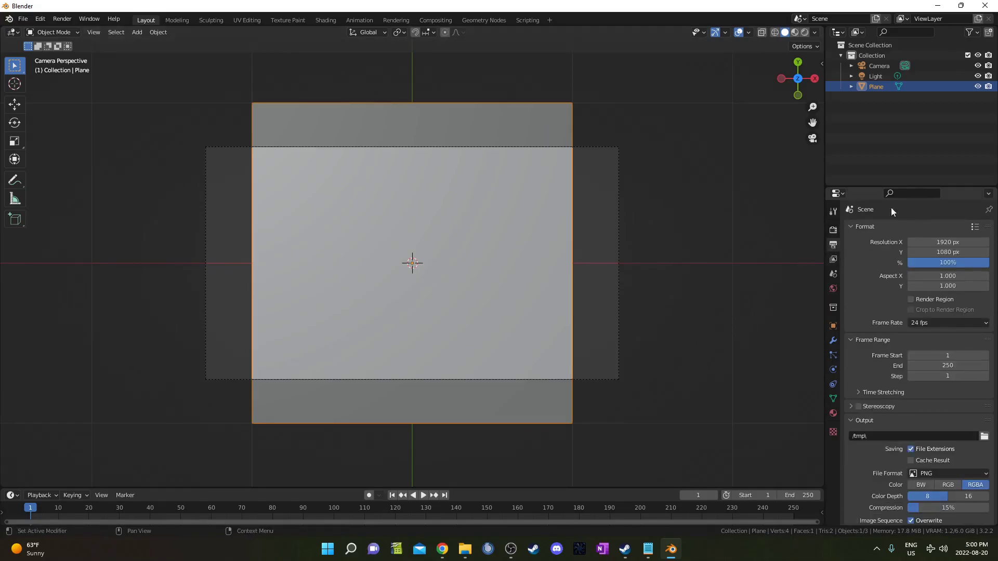
left_click(952, 243)
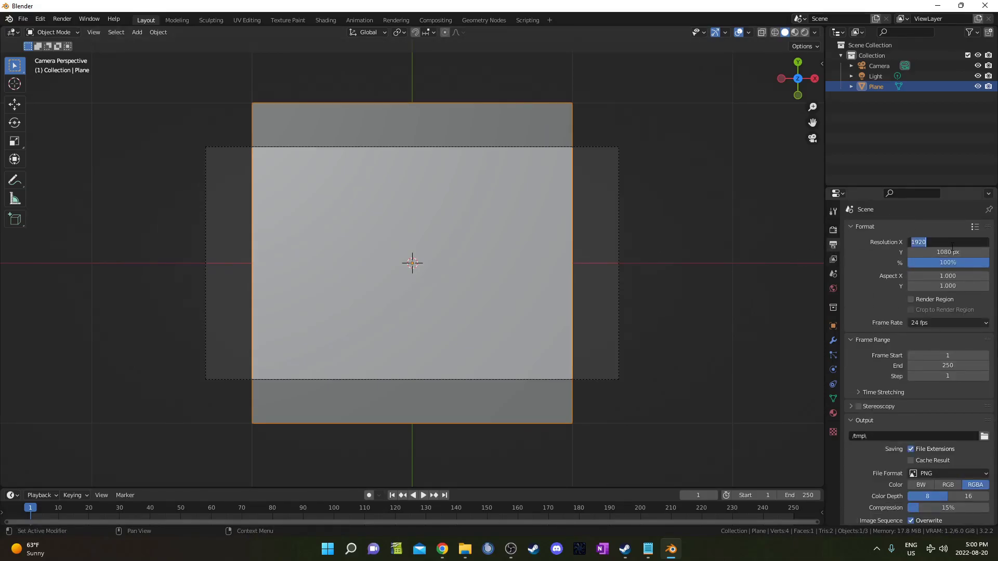
type("1080")
key("Return")
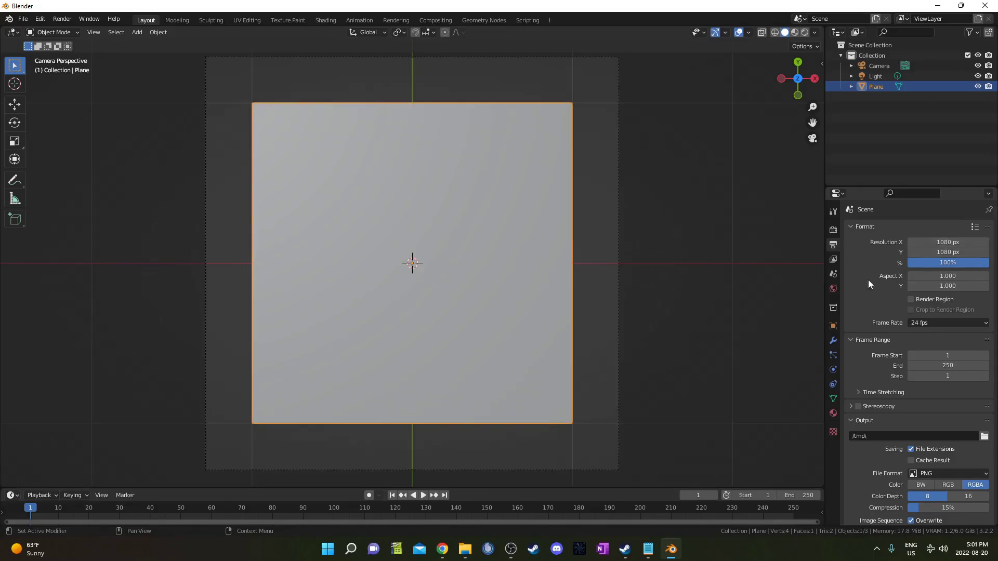
Move the camera down along global Z by about 0.808 m so the plane fills the frame
left_click(492, 471)
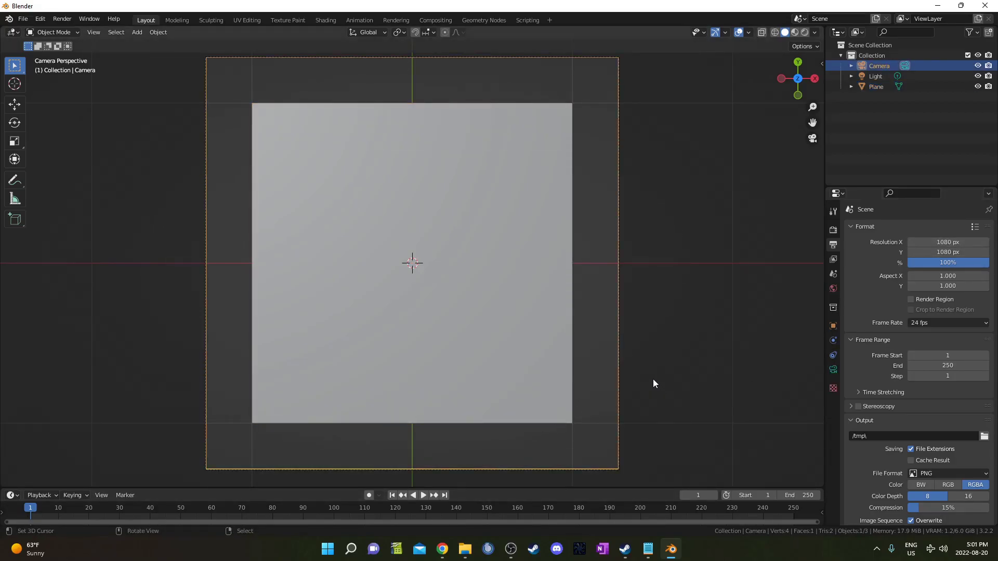
key("g")
key("z")
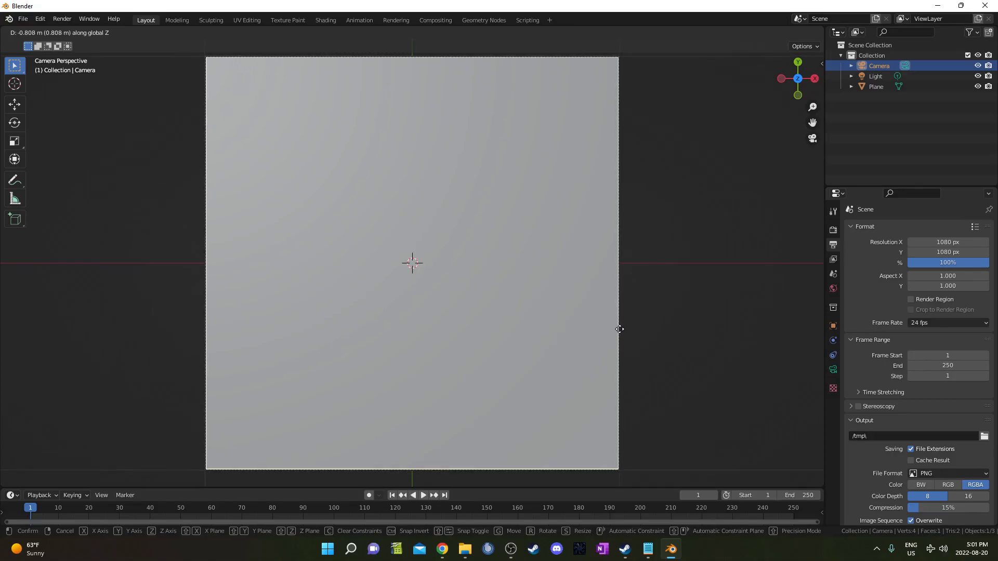
left_click(620, 330)
Split the 3D viewport vertically into two areas and turn one of them into a Shader Editor
scroll(627, 333, "down", 2)
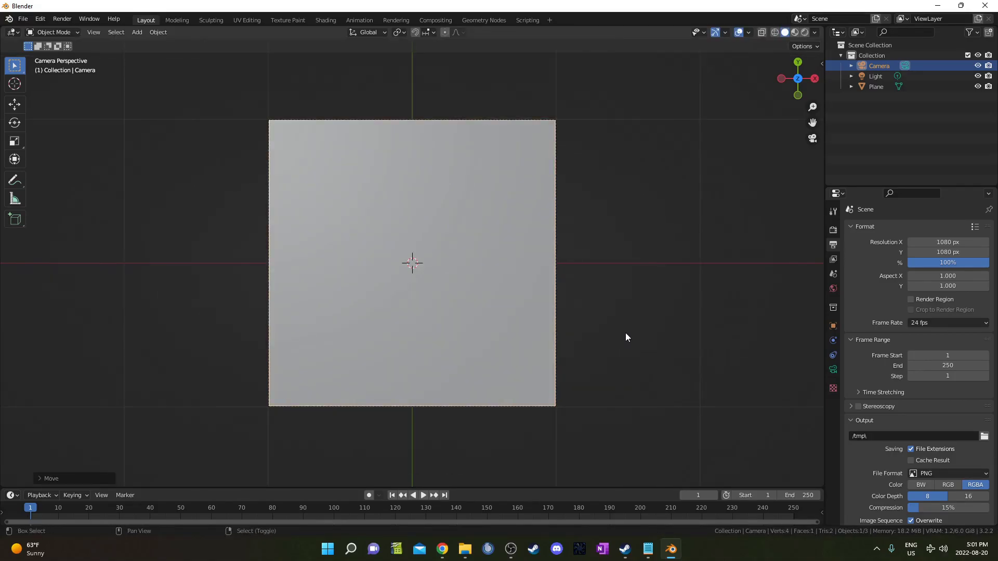
middle_click_drag(627, 337, 643, 342, "shift")
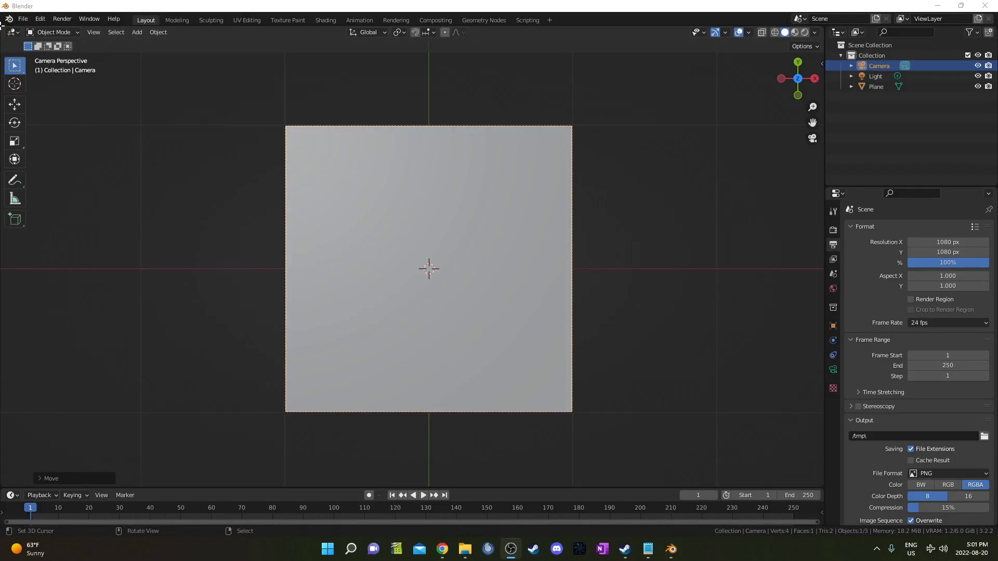
left_click_drag(3, 35, 487, 40)
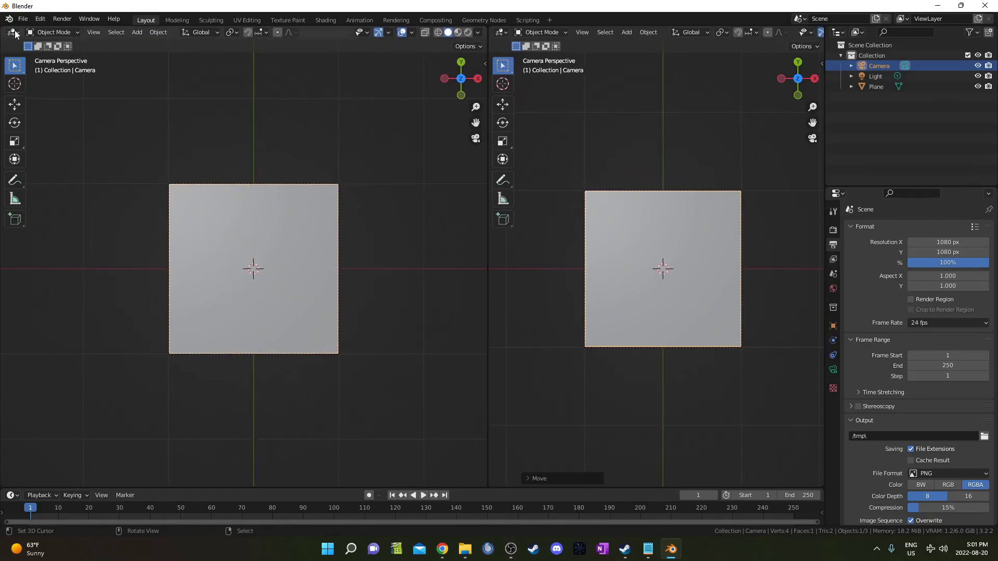
left_click(13, 32)
left_click(38, 129)
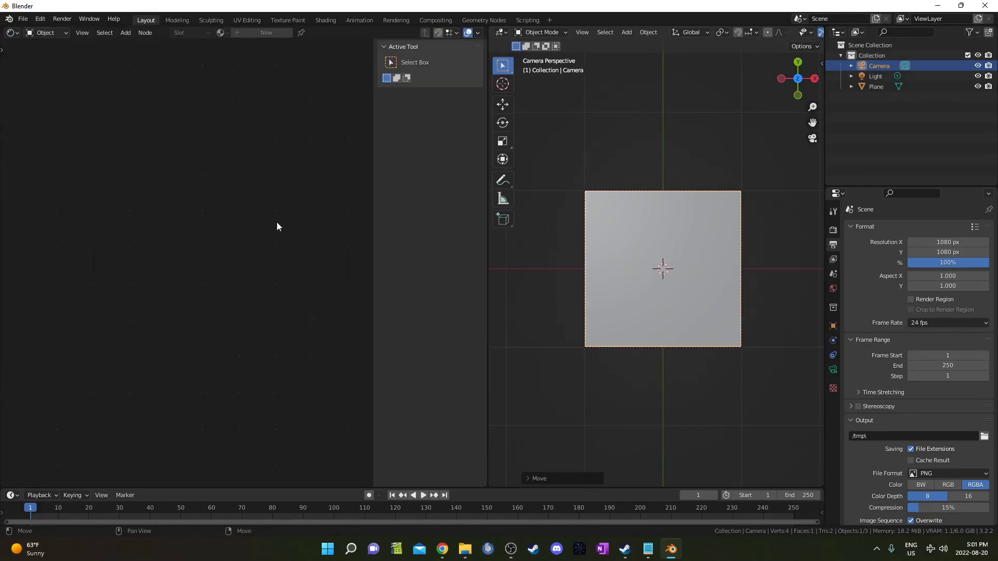
Assign the existing material named Material to the plane and hide the node editor's sidebar
left_click(643, 270)
scroll(656, 286, "up", 4)
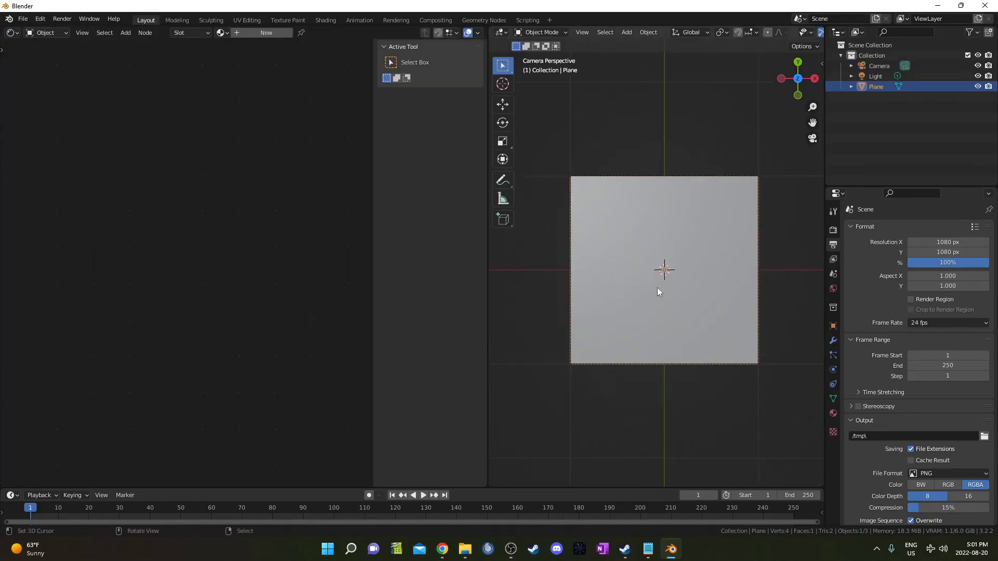
left_click(221, 32)
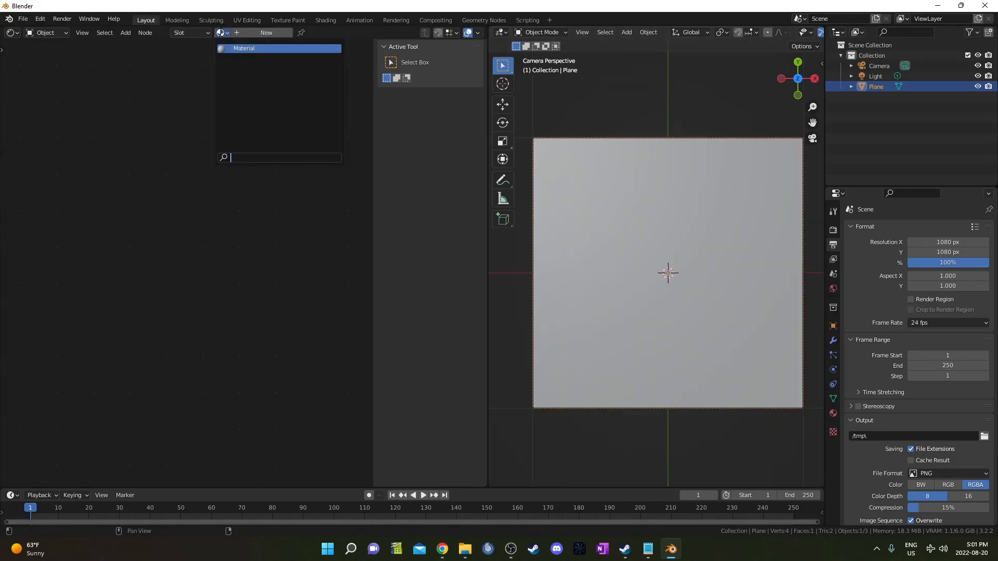
left_click(234, 49)
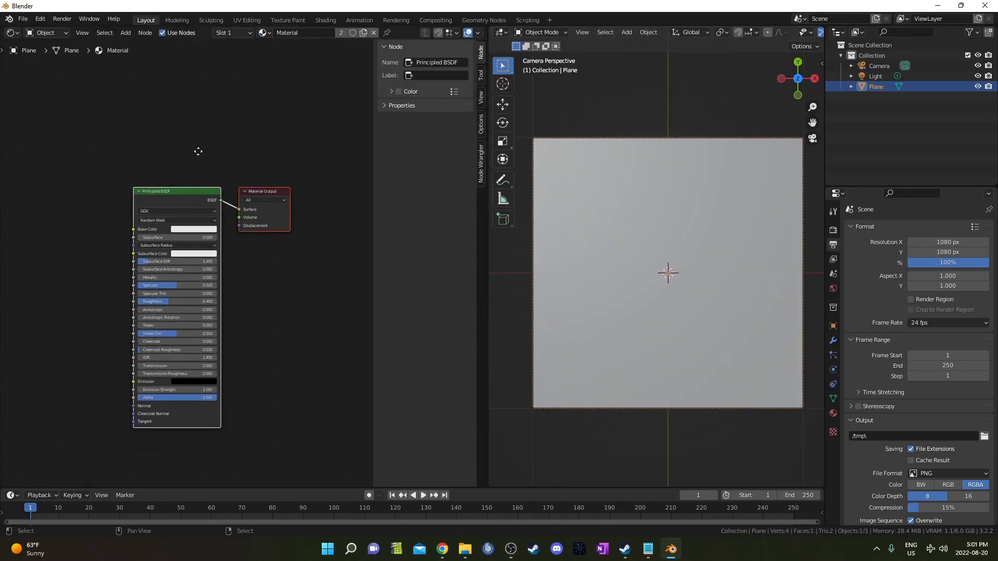
middle_click_drag(160, 244, 211, 220)
key("n")
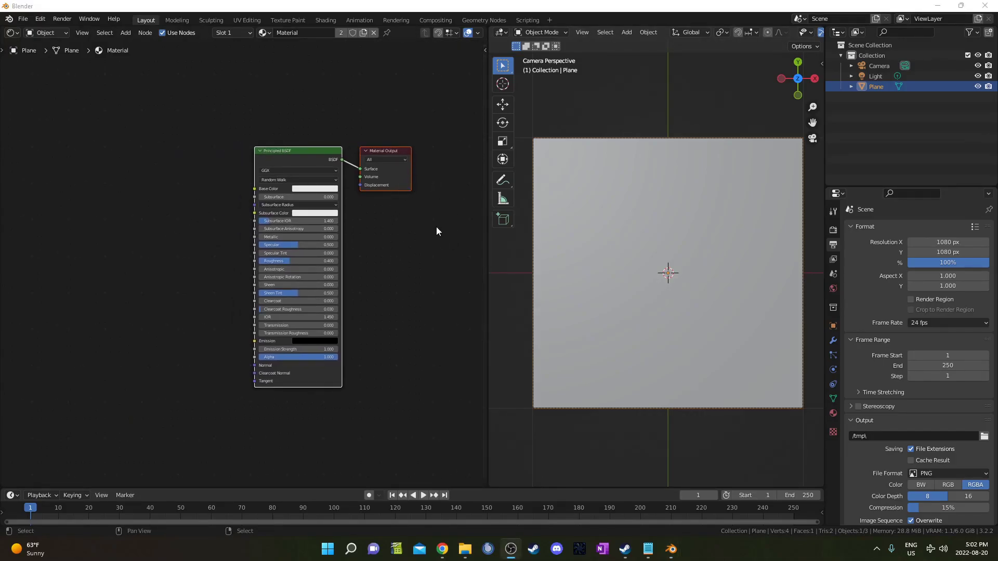
Add a Noise Texture node and attach Mapping and Texture Coordinate nodes to its vector input
scroll(109, 256, "up", 1)
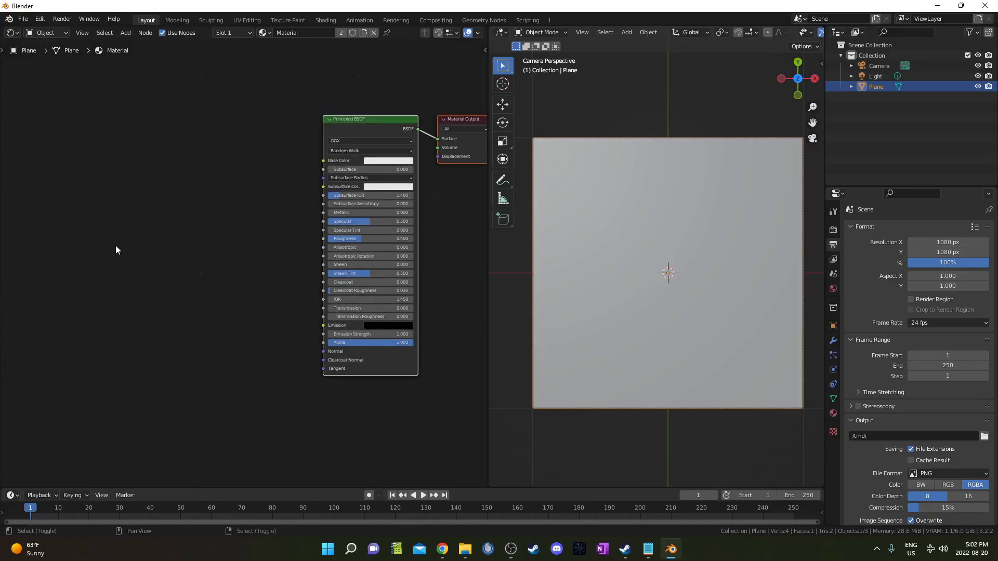
key("shift+a")
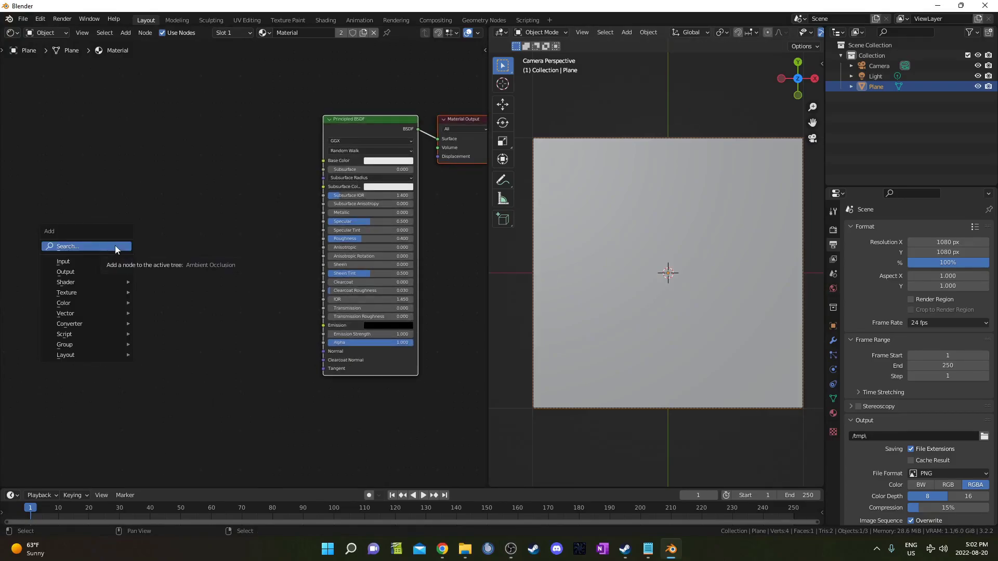
left_click(115, 246)
type("noise")
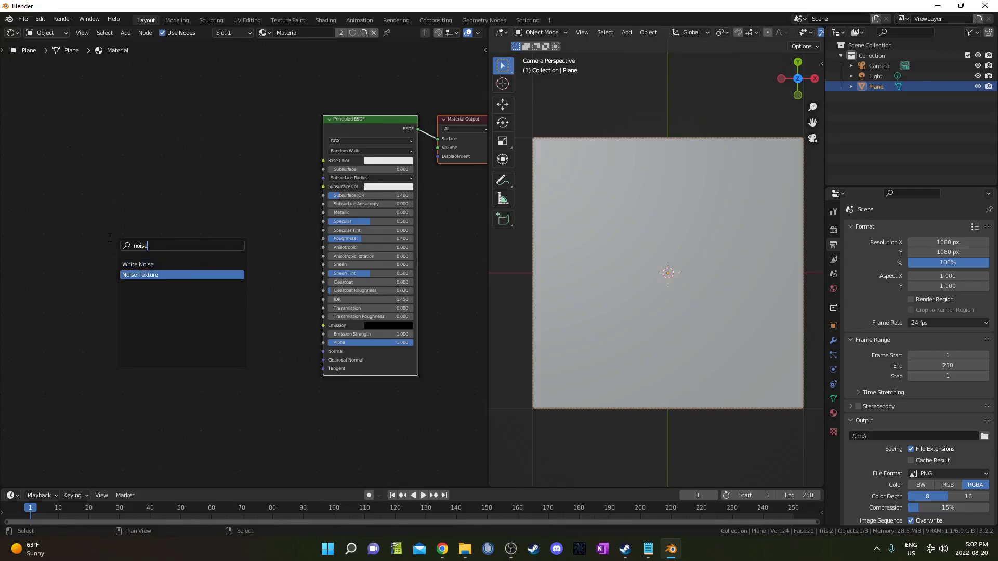
key("Return")
left_click(102, 193)
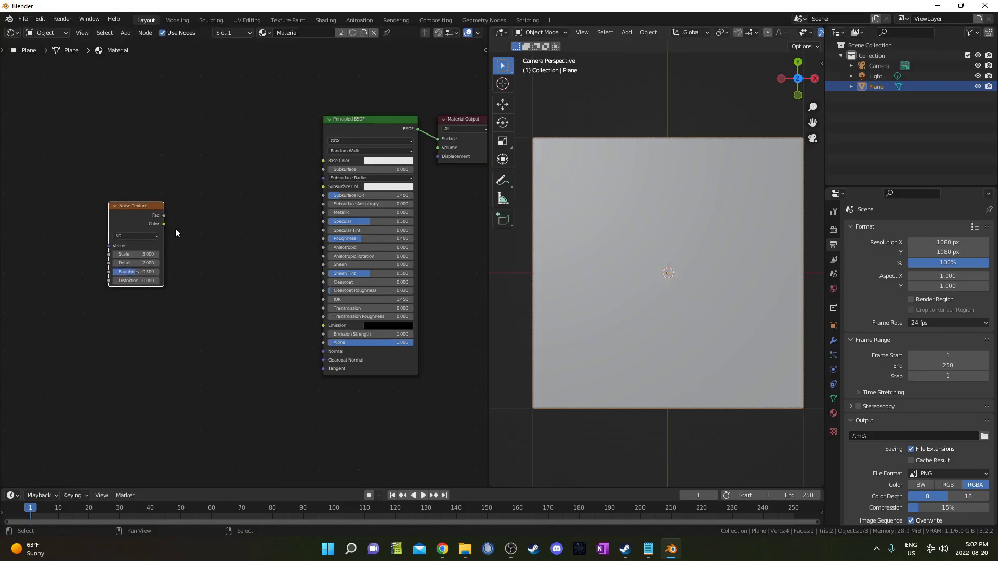
key("ctrl+t")
key("KP_Decimal")
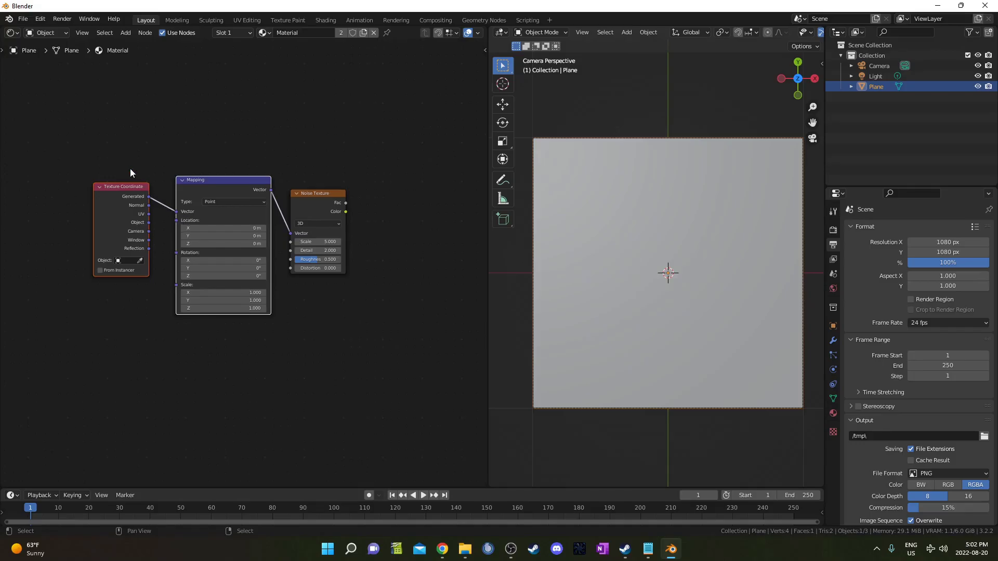
Check in the preferences whether the Node Wrangler add-on is enabled
left_click(41, 20)
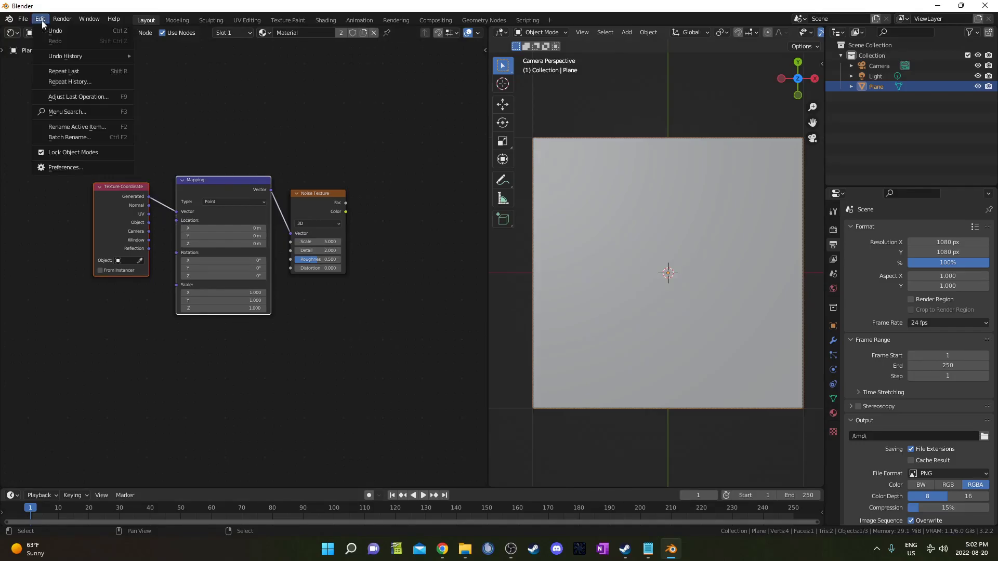
left_click(68, 167)
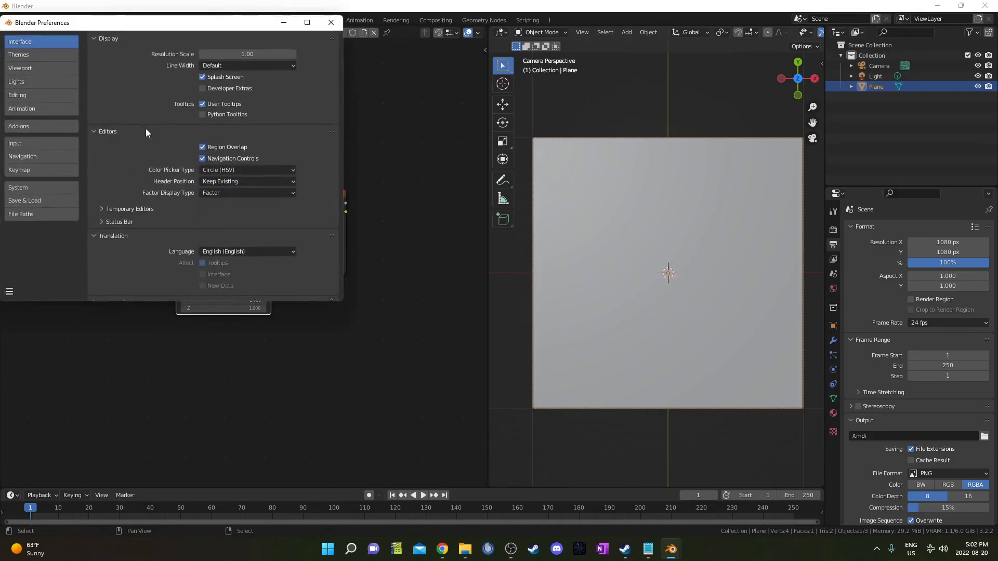
left_click(44, 128)
left_click(282, 53)
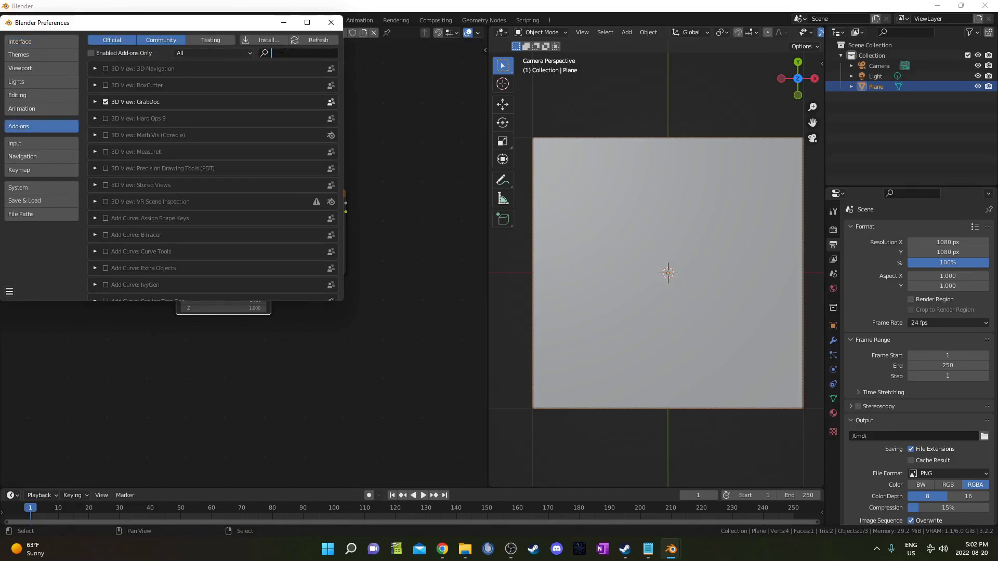
type("node")
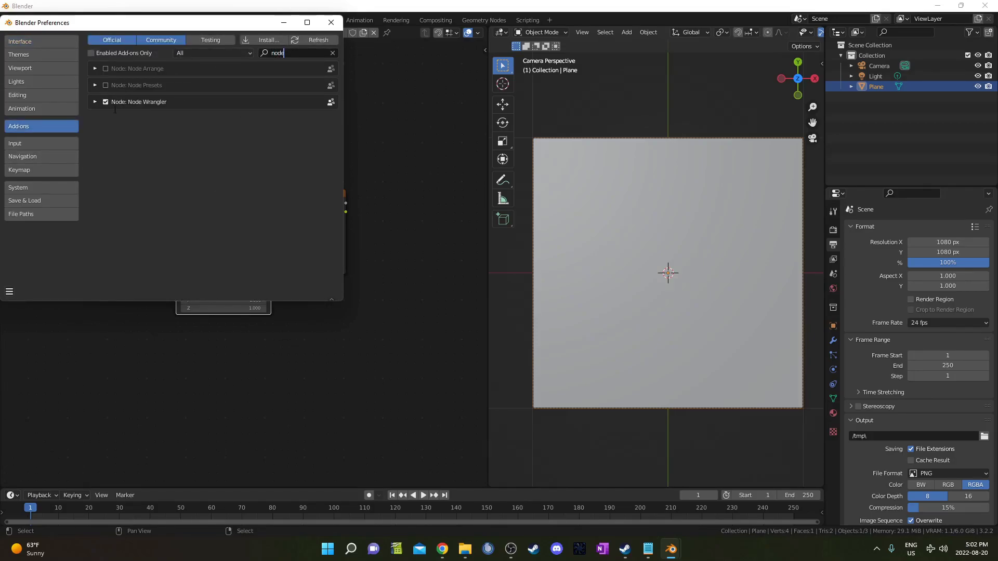
left_click(331, 22)
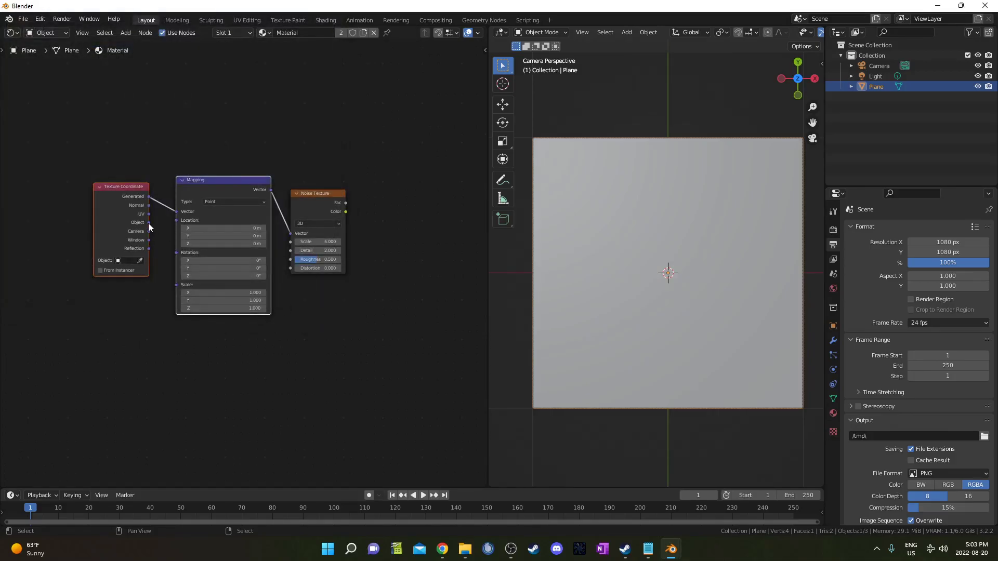
Feed the Mapping node from the Object coordinates and preview the noise texture's Fac output on the plane in Rendered shading
left_click_drag(149, 223, 176, 212)
middle_click_drag(238, 339, 198, 335)
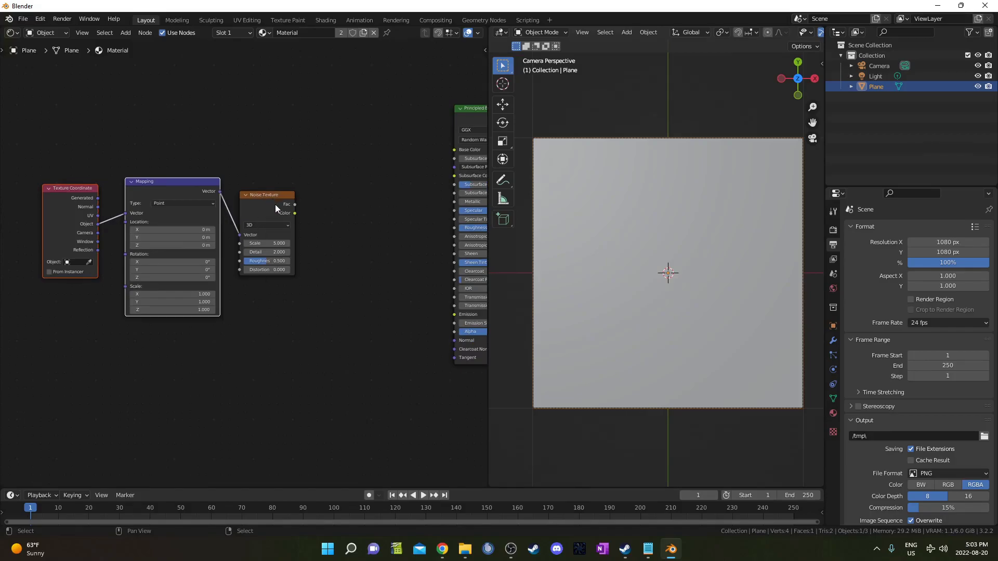
left_click_drag(295, 205, 454, 149)
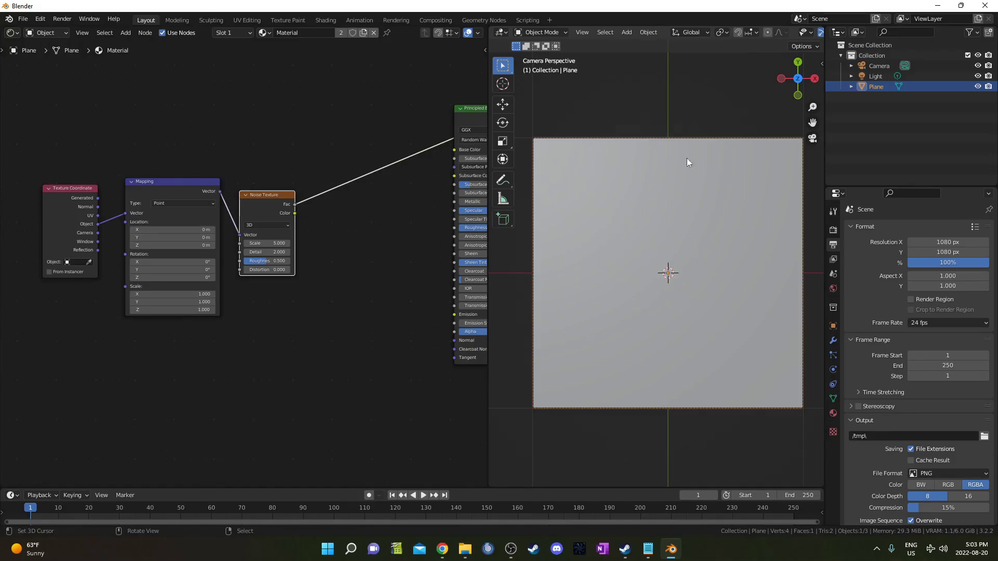
key("z")
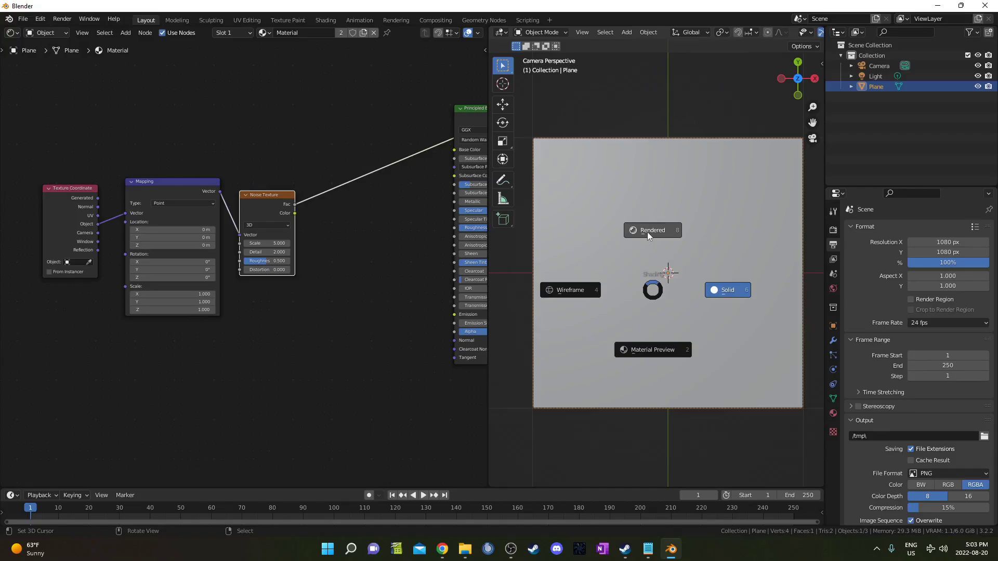
left_click(648, 232)
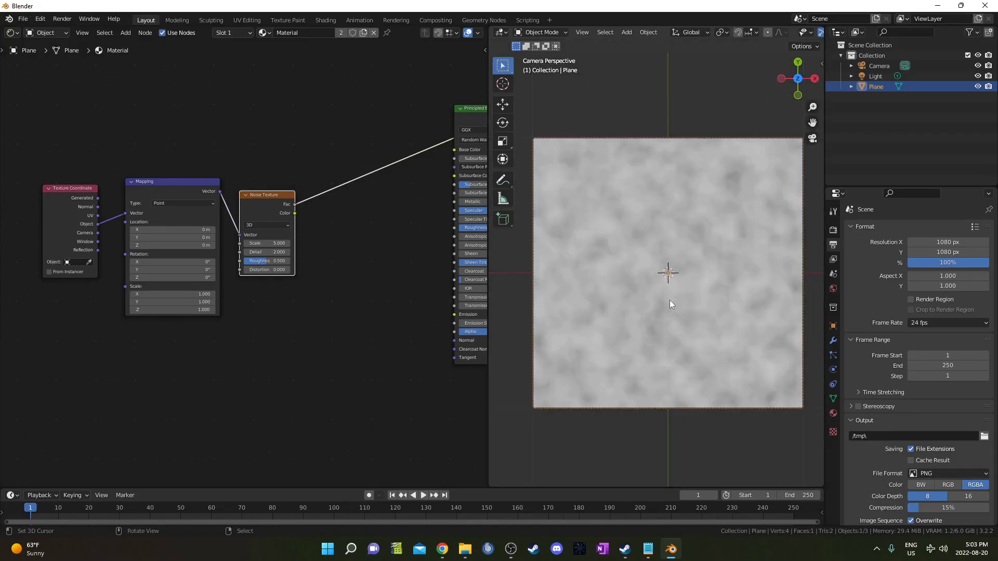
Set the Noise Texture's scale to 1
scroll(243, 260, "up", 2)
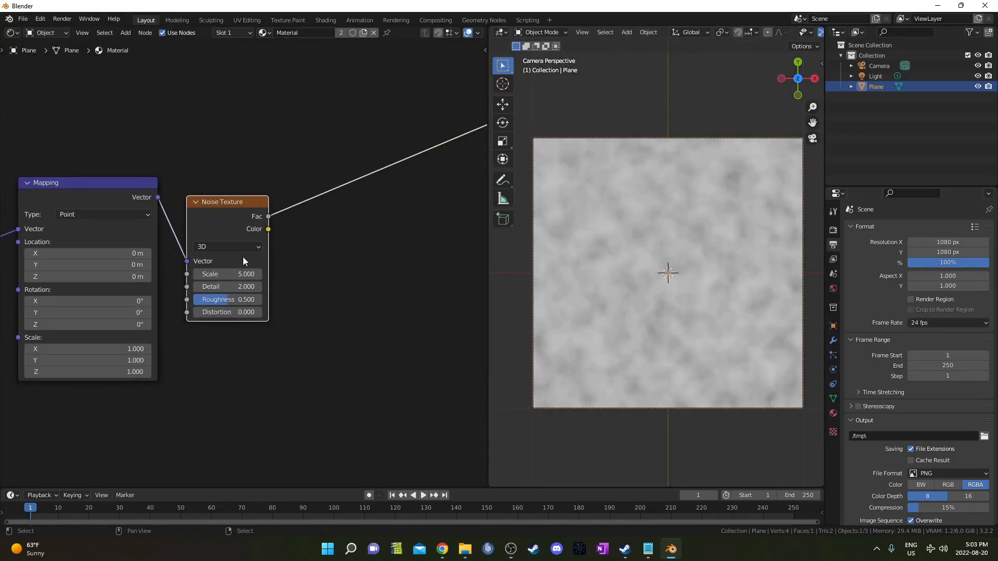
left_click(237, 274)
type("1")
key("Return")
Insert a ColorRamp node on the link coming from the Noise Texture's Fac output
middle_click_drag(377, 280, 321, 285)
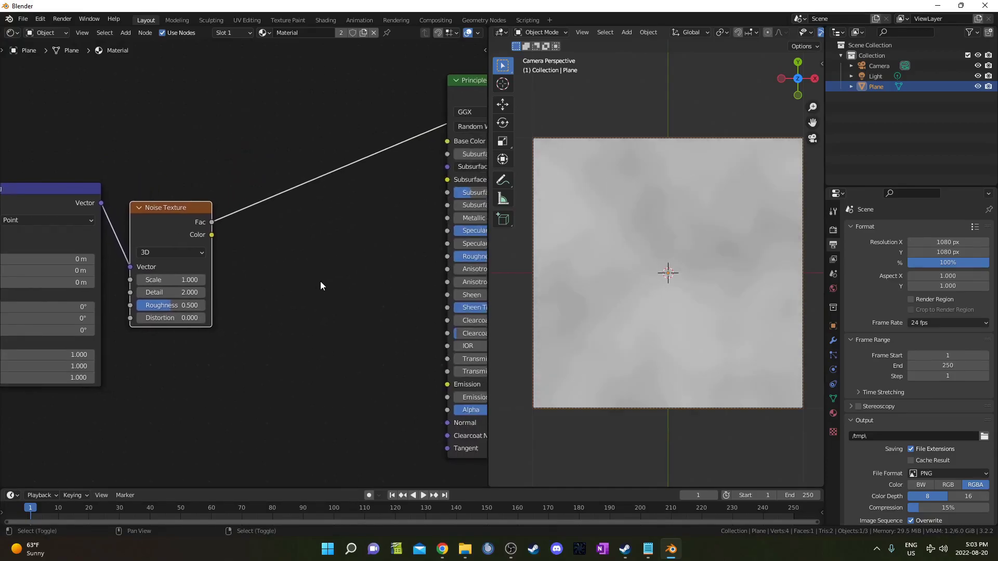
key("shift+a")
type("colorramp")
key("Return")
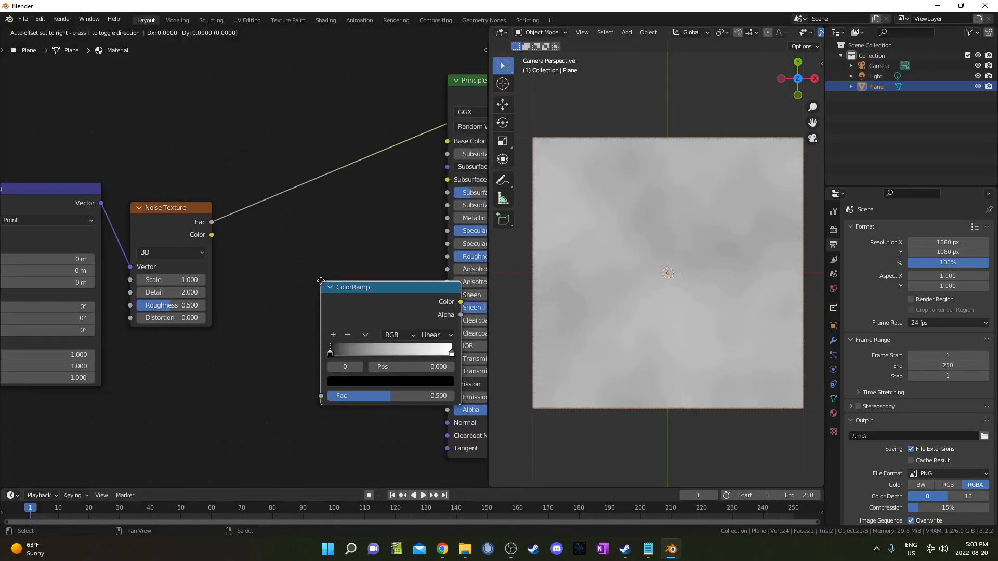
left_click(258, 166)
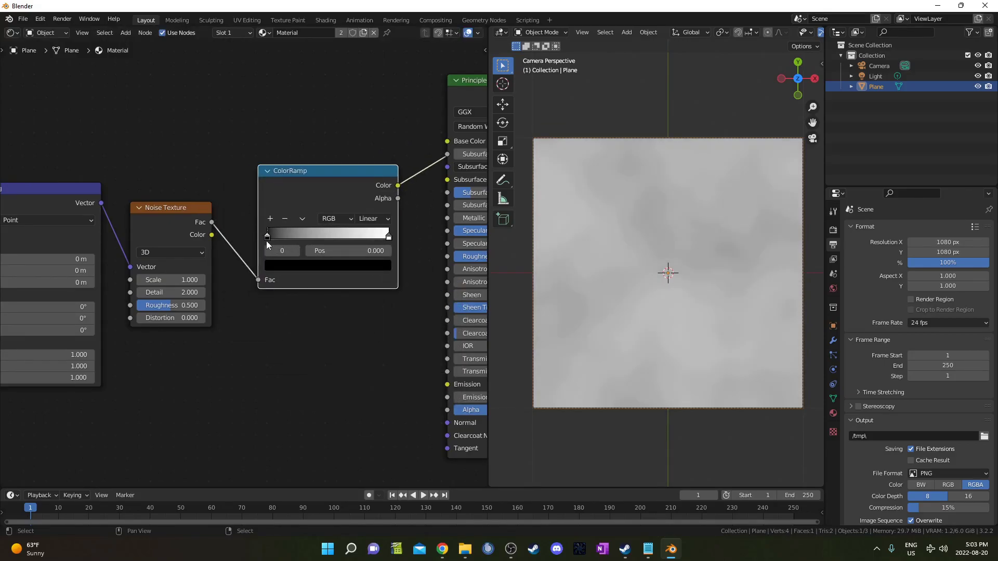
Set the ColorRamp's black stop to position 0.29 and its white stop to position 0.6
left_click_drag(272, 234, 302, 229)
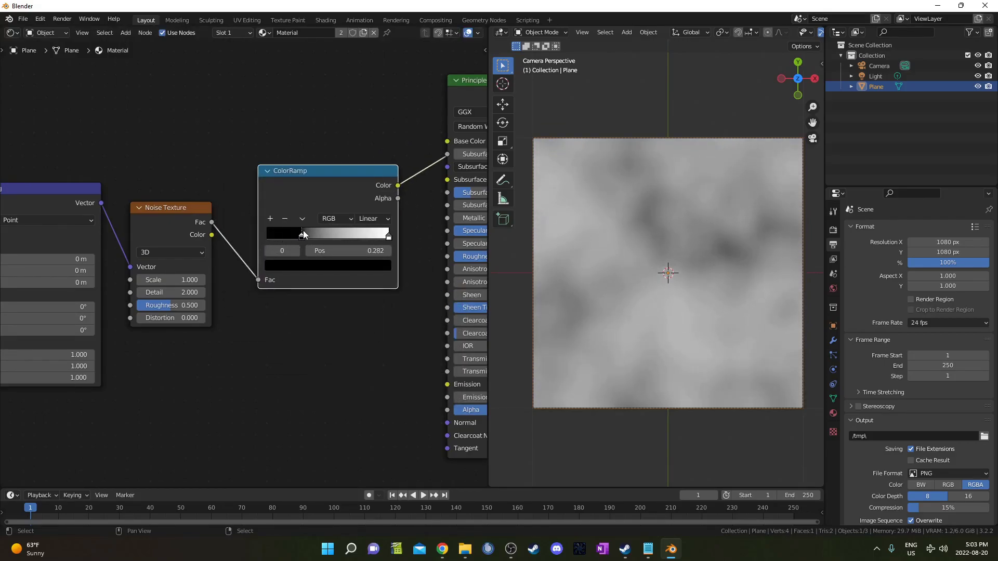
left_click(343, 250)
type("0.29")
key("Return")
left_click(388, 236)
left_click(372, 250)
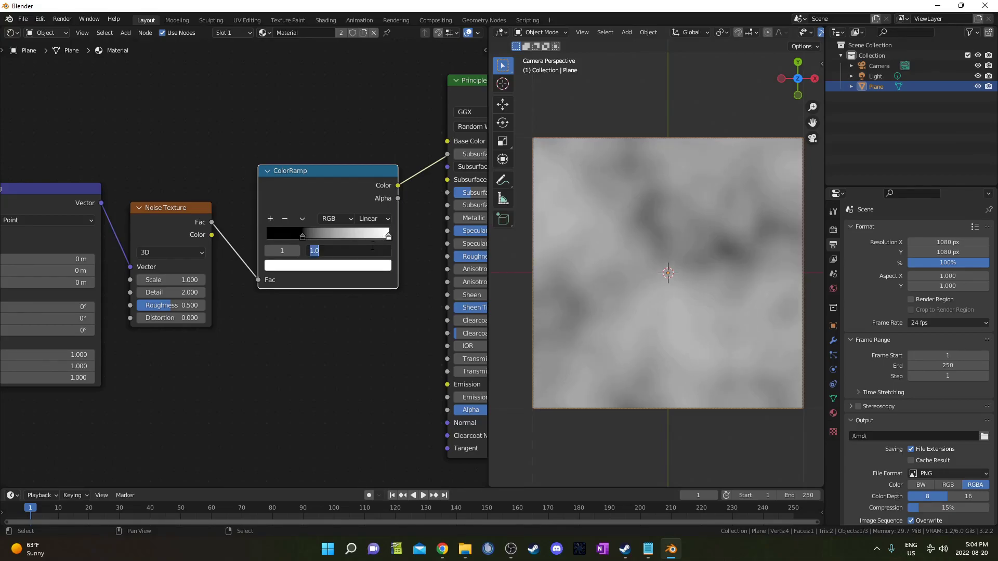
type("0.6")
key("Return")
Add a Musgrave Texture above the Noise Texture and feed its vector input from the Mapping node
middle_click_drag(310, 287, 285, 368)
key("shift+a")
left_click(189, 176)
type("mus")
key("Return")
left_click(118, 118)
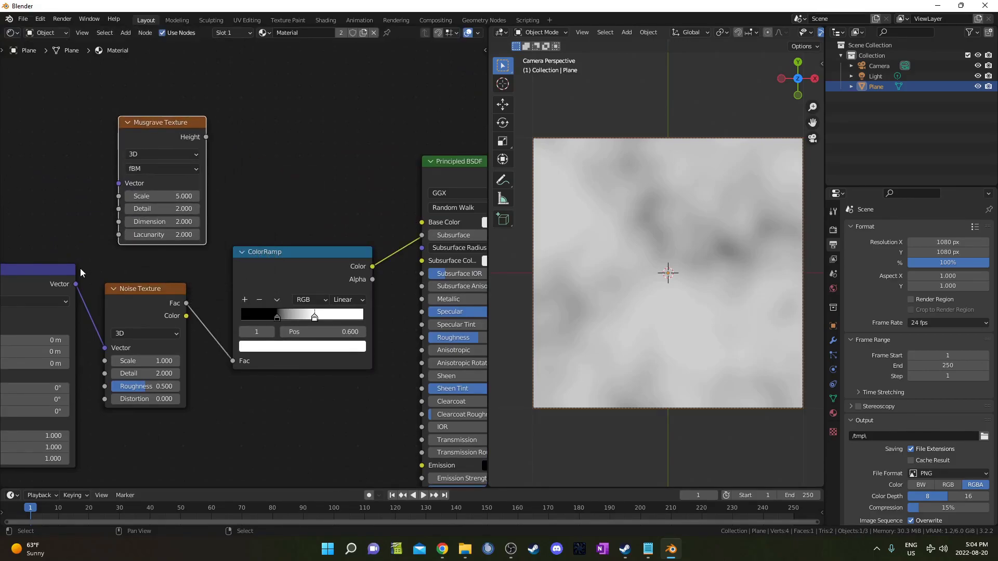
left_click_drag(76, 284, 119, 184)
Preview the Musgrave Texture's Height output on the plane and shift the ColorRamp node slightly down
scroll(175, 383, "down", 1)
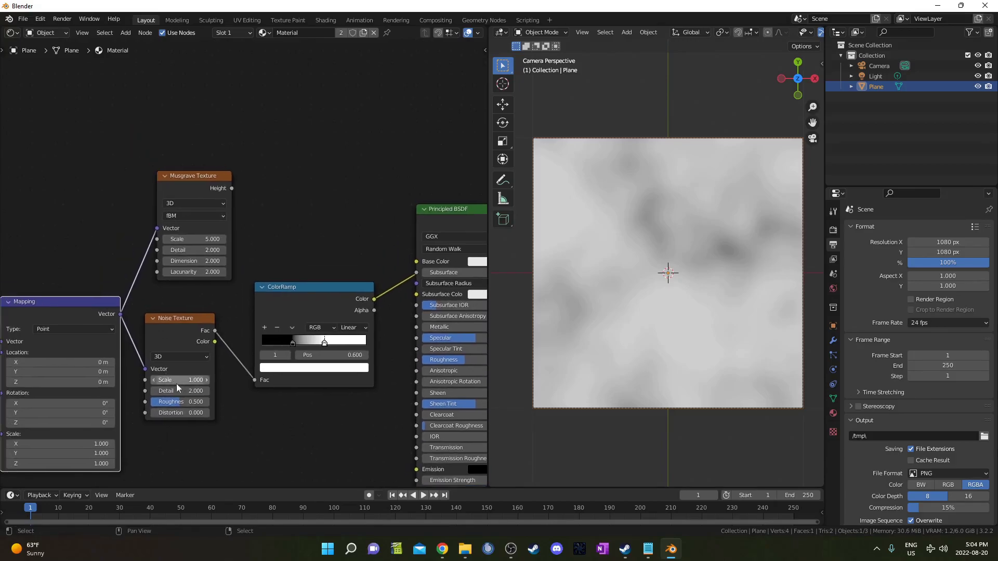
middle_click_drag(287, 245, 211, 232)
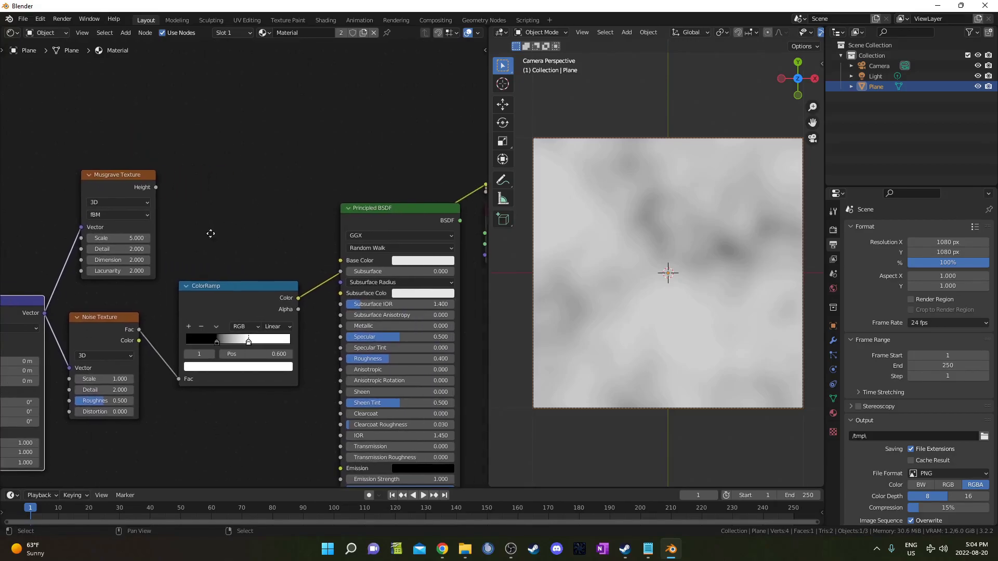
left_click(127, 170, "ctrl+shift")
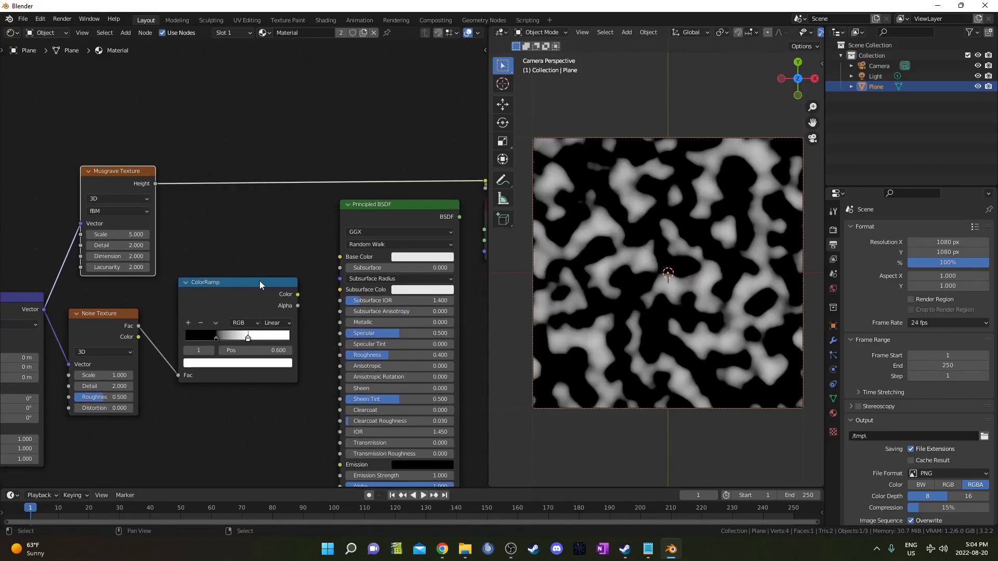
left_click_drag(260, 281, 266, 301)
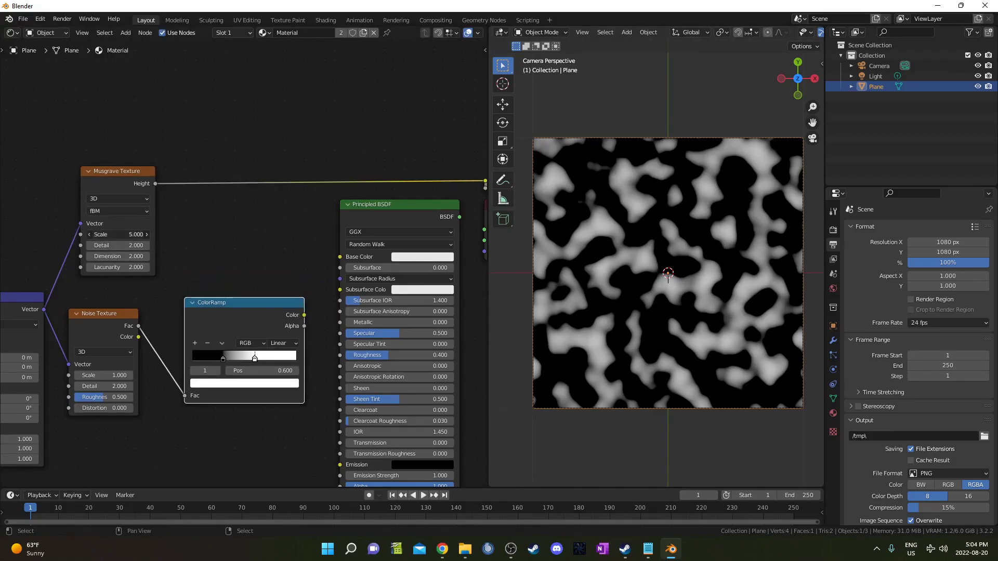
Set the Musgrave Texture's scale to 8, detail to 6 and dimension to 0.1
left_click(114, 235)
type("8")
key("Tab")
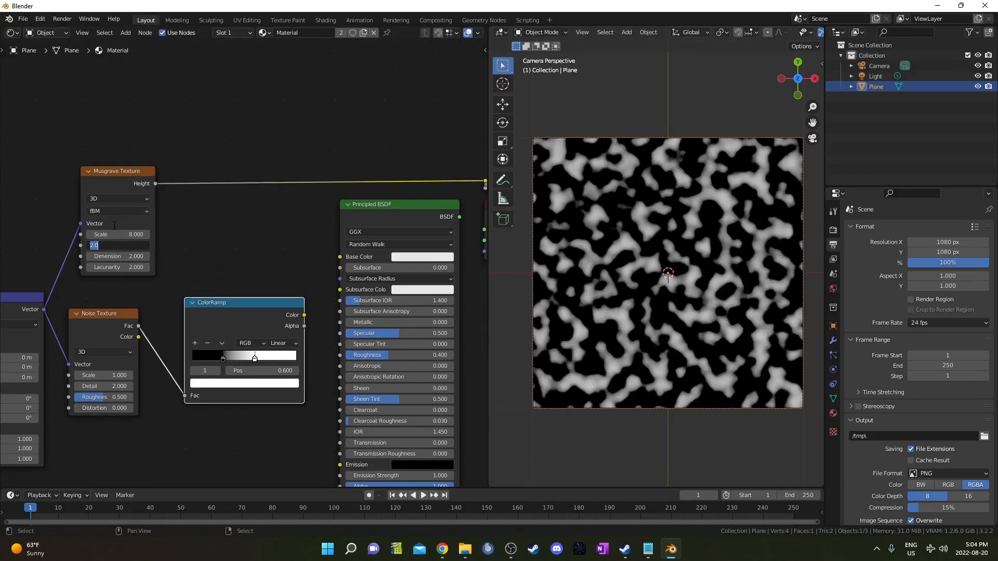
type("6")
key("Tab")
type("0.1")
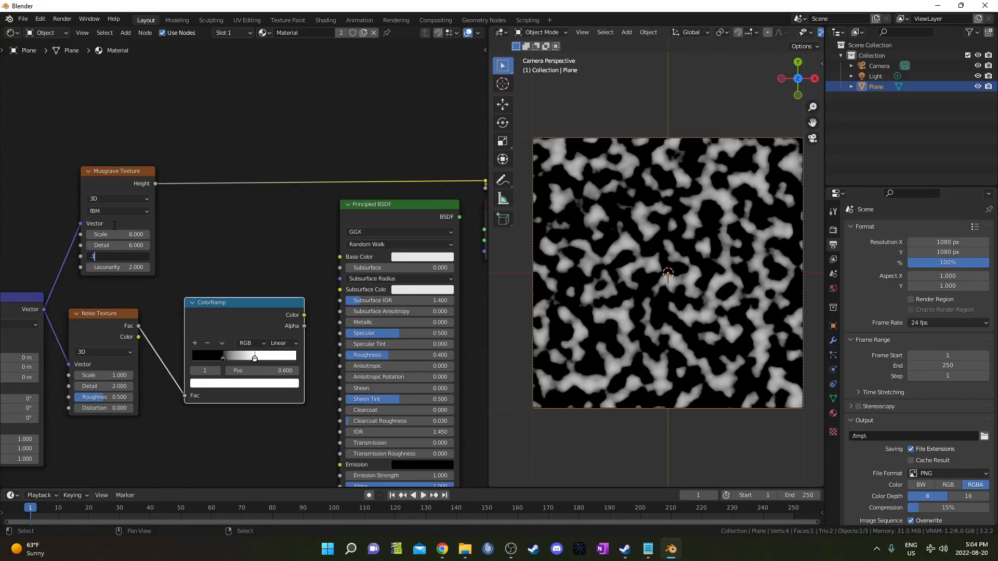
key("Return")
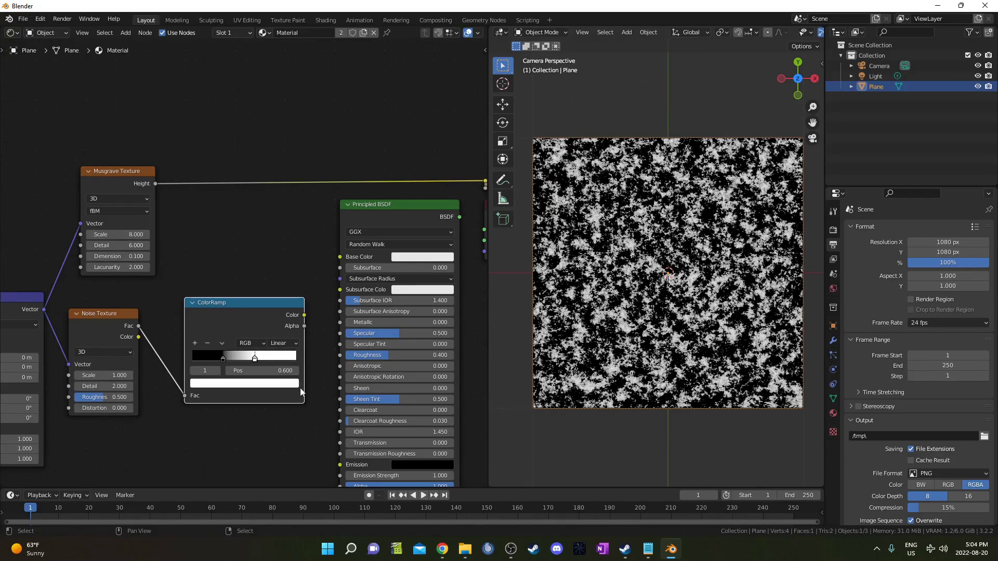
Delete the Principled BSDF node and move the Musgrave Texture closer to the output nodes
scroll(378, 227, "down", 1)
left_click(363, 172)
mouse_move(378, 227)
middle_mouse_down()
mouse_move(362, 173)
mouse_move(358, 230)
middle_mouse_up()
key("x")
left_click_drag(138, 179, 261, 152)
Add a Mix color node with Musgrave Height in Color1 and the ColorRamp's Color in Fac, and preview it on the plane
key("shift+a")
left_click(322, 219)
type("mix")
key("Return")
left_click(319, 220)
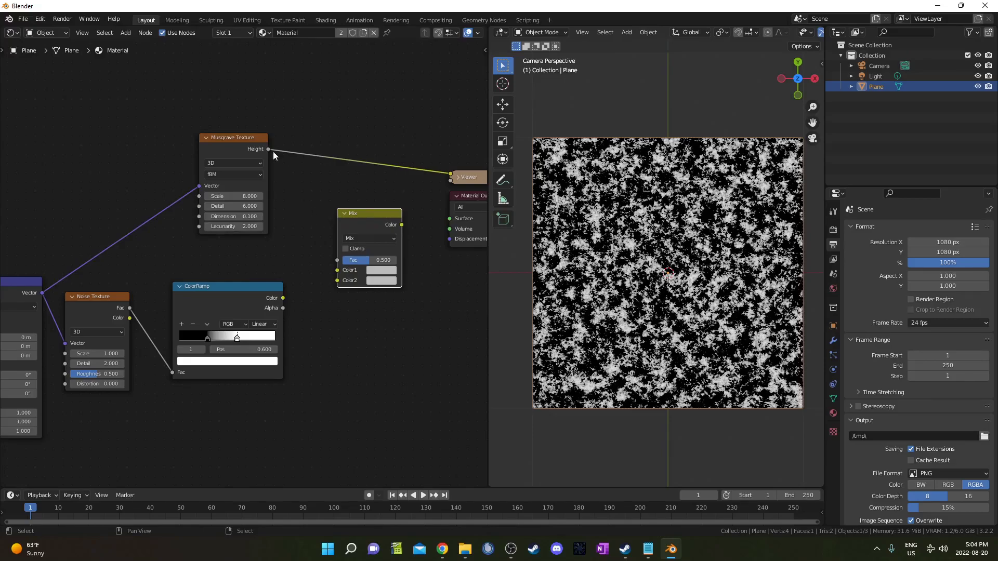
left_click_drag(269, 150, 341, 270)
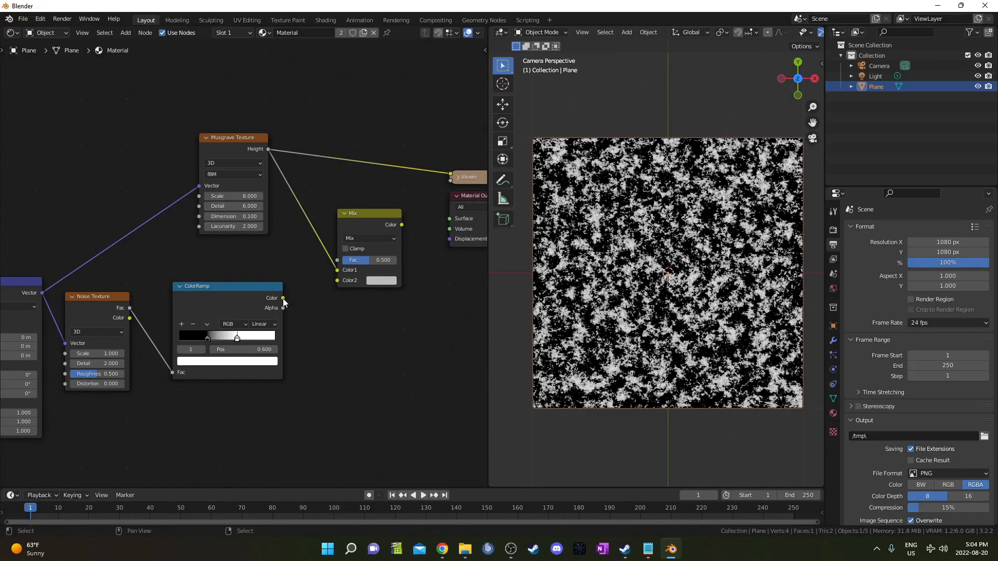
left_click_drag(283, 298, 339, 260)
middle_click_drag(385, 302, 307, 297)
left_click(286, 212, "ctrl+shift")
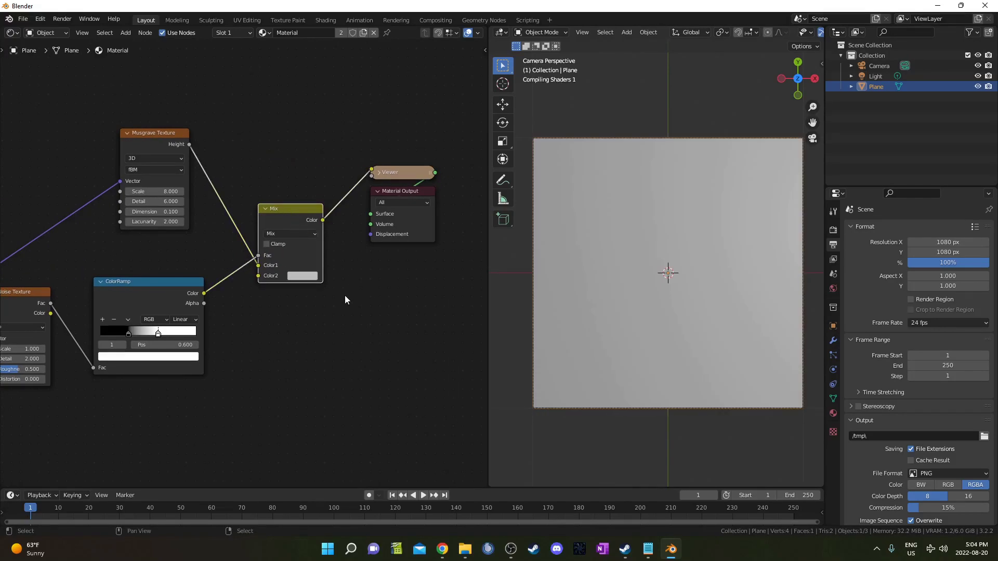
Brighten the Mix node's Color2 to a near-white with a value of 0.890
scroll(344, 295, "up", 2)
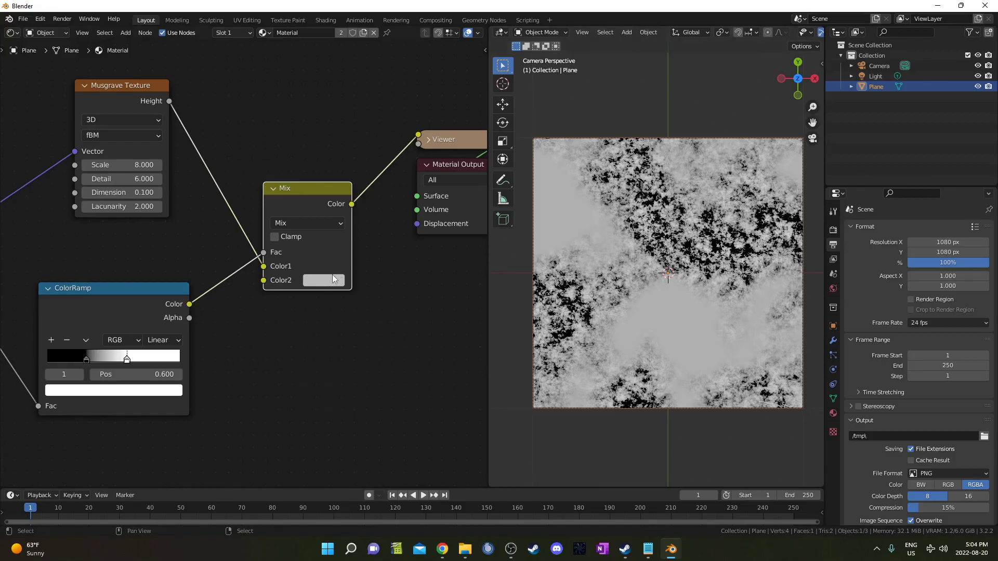
left_click(326, 282)
scroll(382, 126, "up", 5)
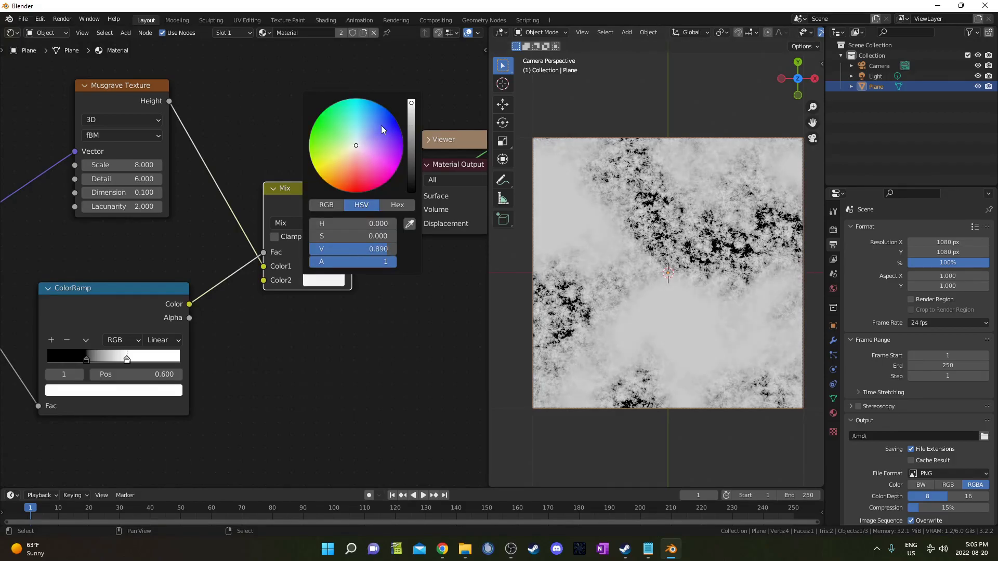
Render the textured plane through the camera as an image
scroll(366, 142, "down", 1)
scroll(366, 142, "up", 2)
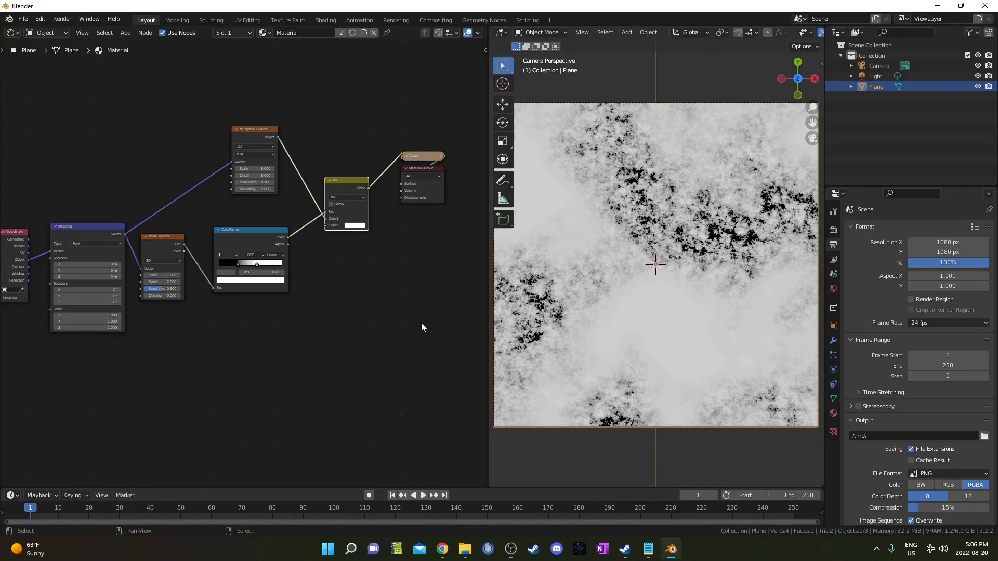
key("F12")
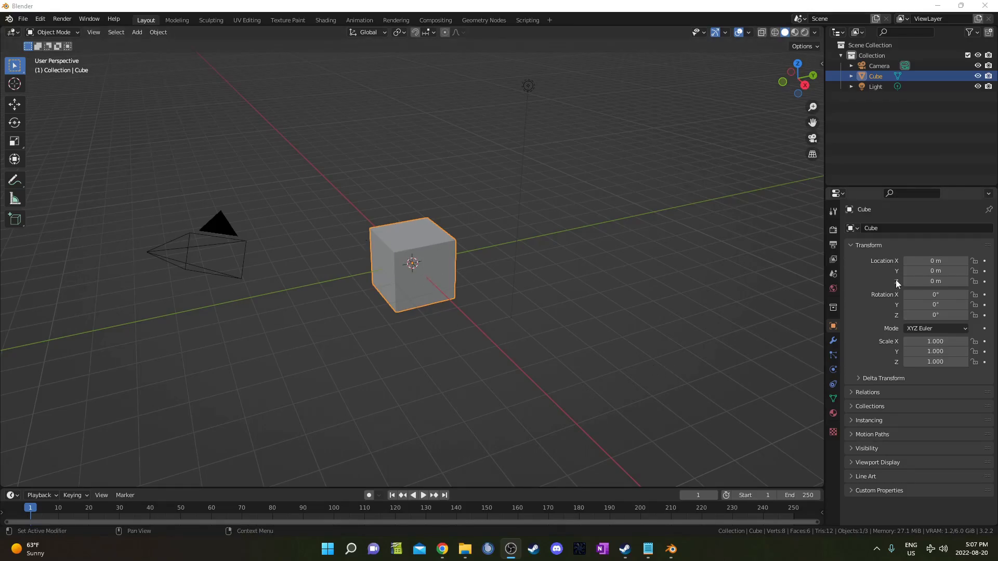
Add a Multiresolution modifier to the default cube and subdivide it six times
left_click(833, 340)
left_click(891, 228)
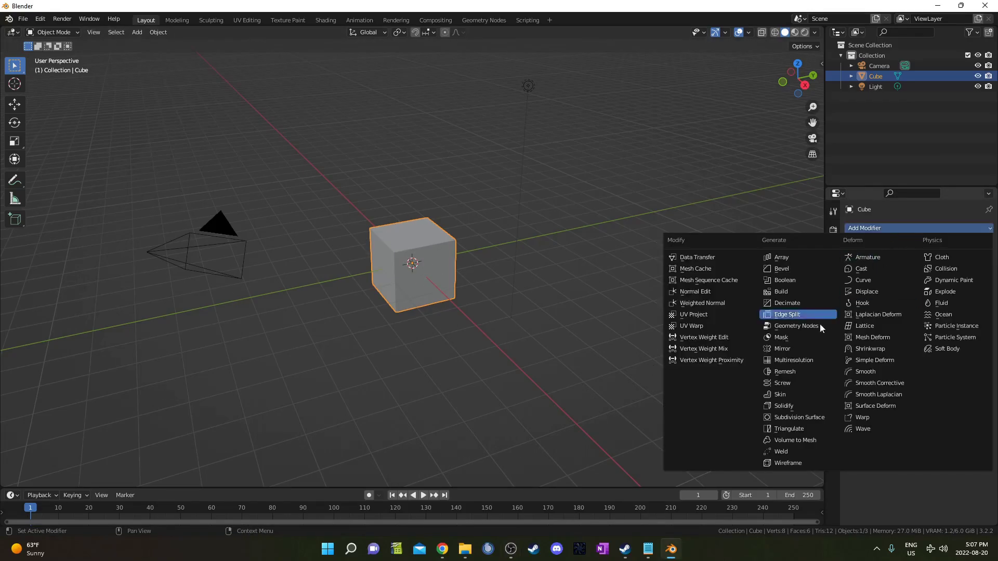
left_click(787, 358)
left_click(900, 334)
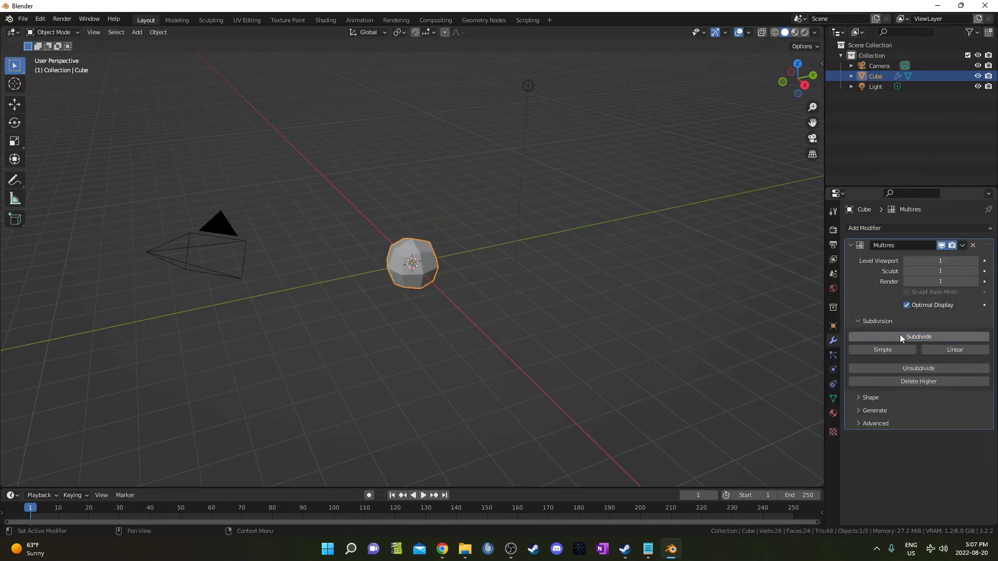
left_click(900, 334)
left_click(900, 334)
left_click(900, 334)
left_click(901, 334)
left_click(901, 334)
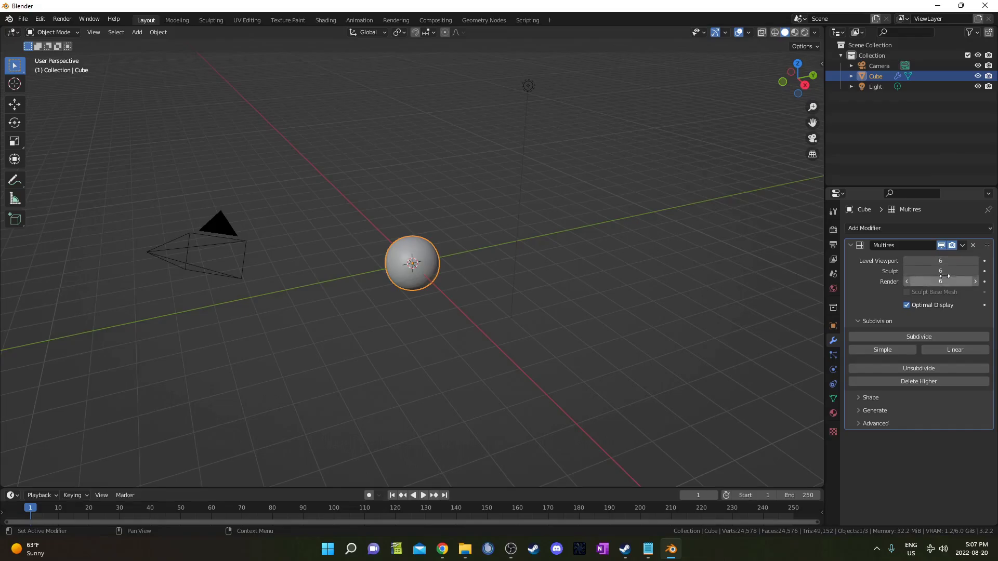
Switch the subdivided cube to Sculpt Mode
scroll(420, 312, "up", 4)
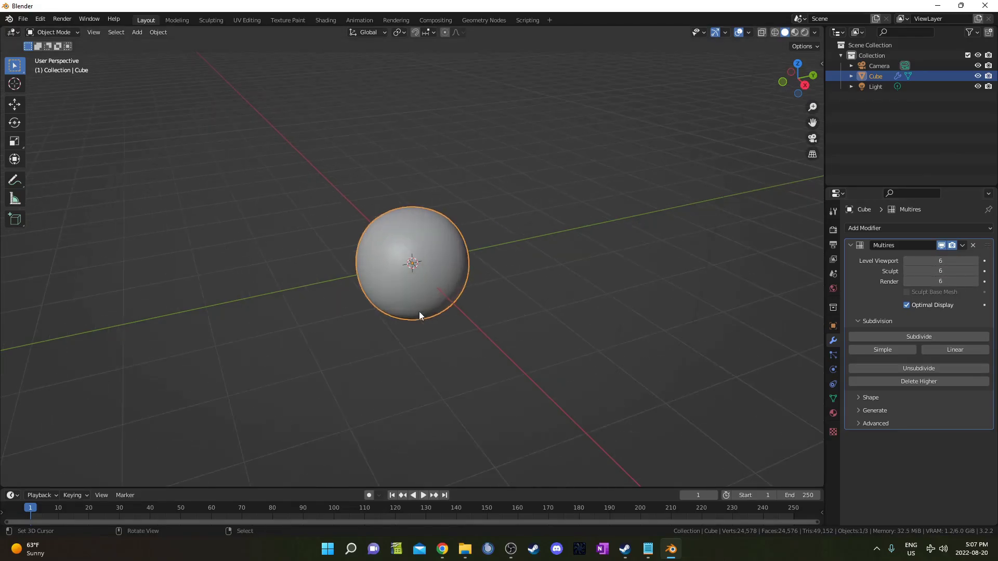
scroll(420, 315, "down", 1)
scroll(423, 314, "down", 1)
scroll(423, 314, "up", 3)
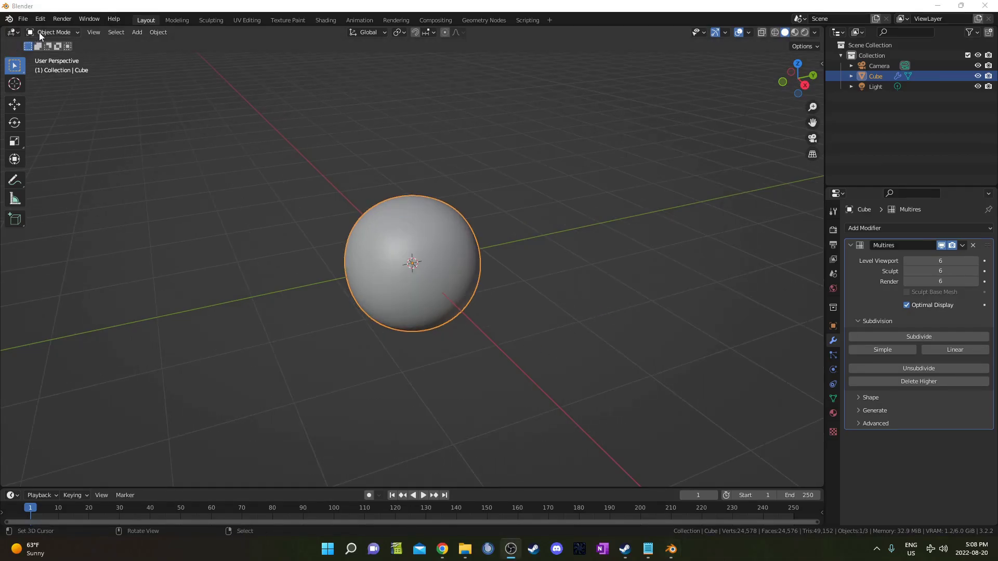
left_click(39, 32)
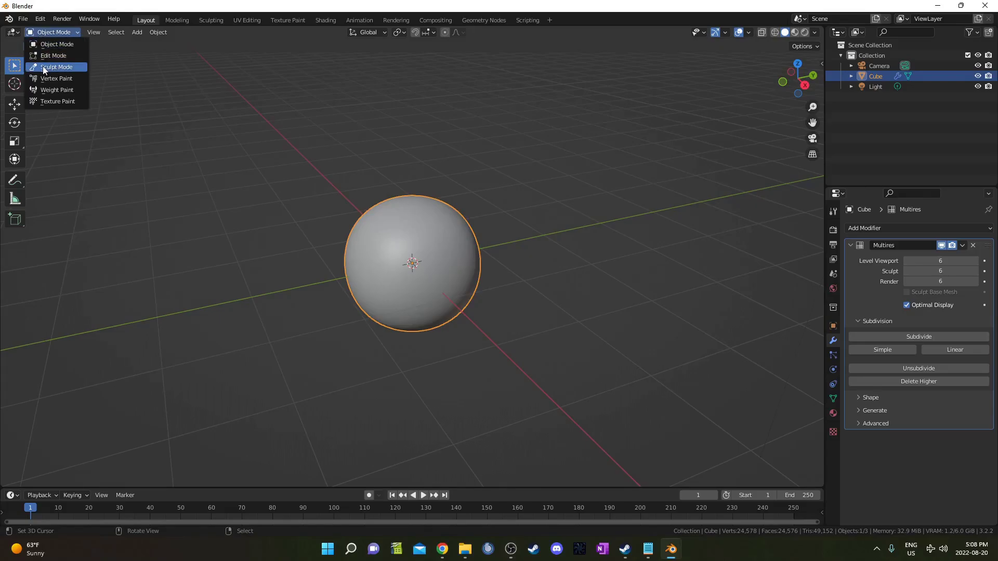
left_click(44, 67)
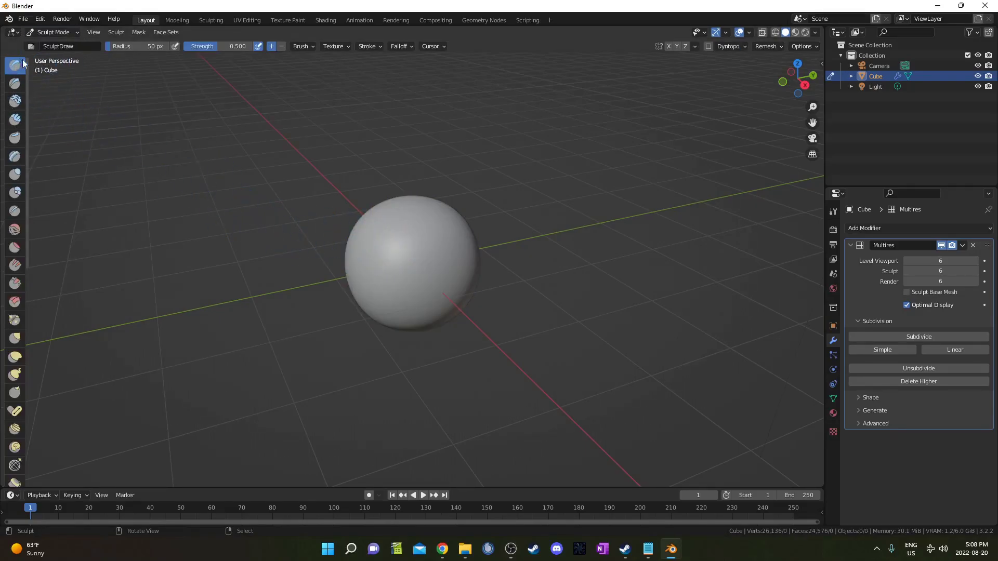
Create a new texture for the Draw brush and open that texture's own settings
left_click(833, 214)
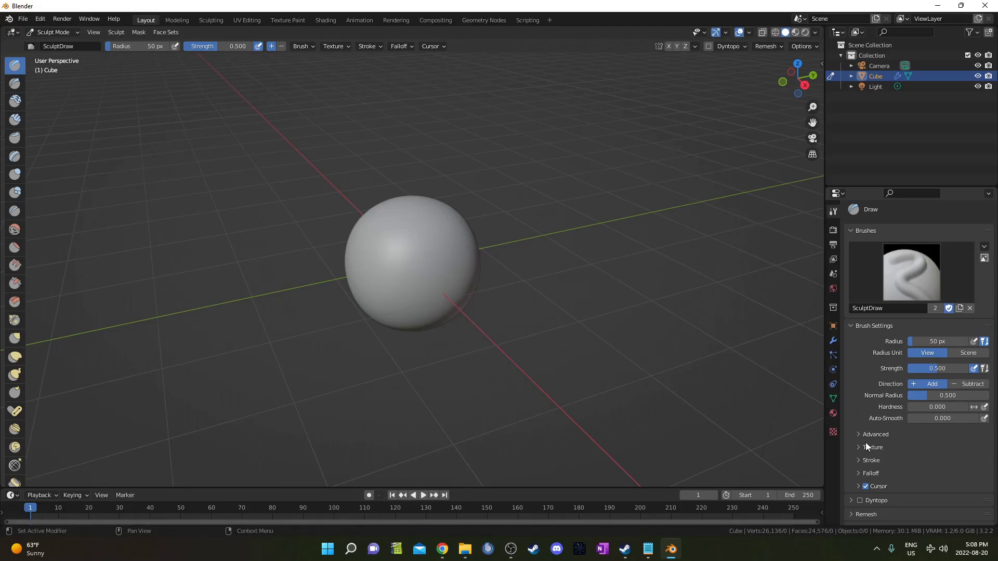
scroll(867, 438, "down", 2)
scroll(867, 438, "up", 2)
left_click(874, 448)
scroll(877, 425, "down", 5)
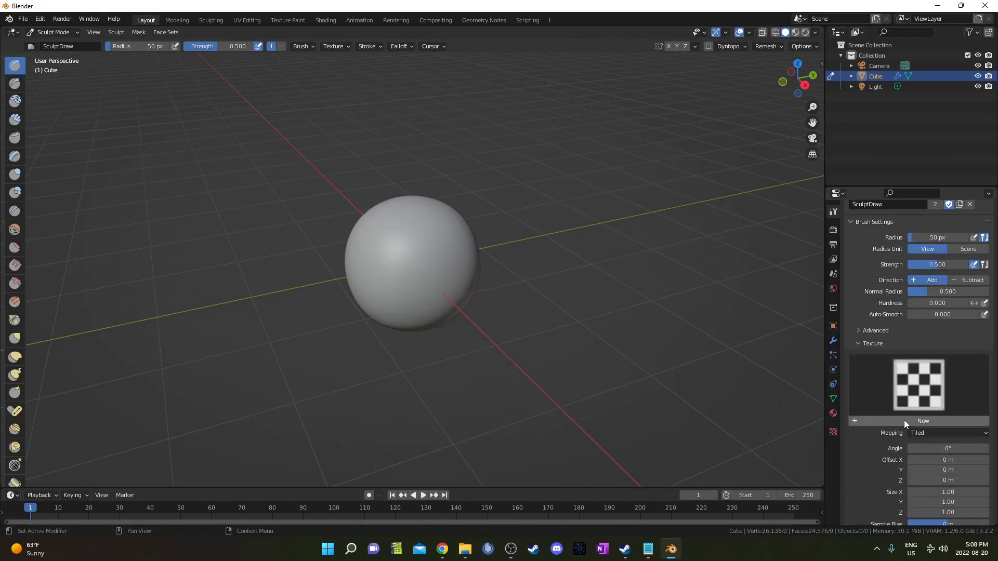
left_click(903, 421)
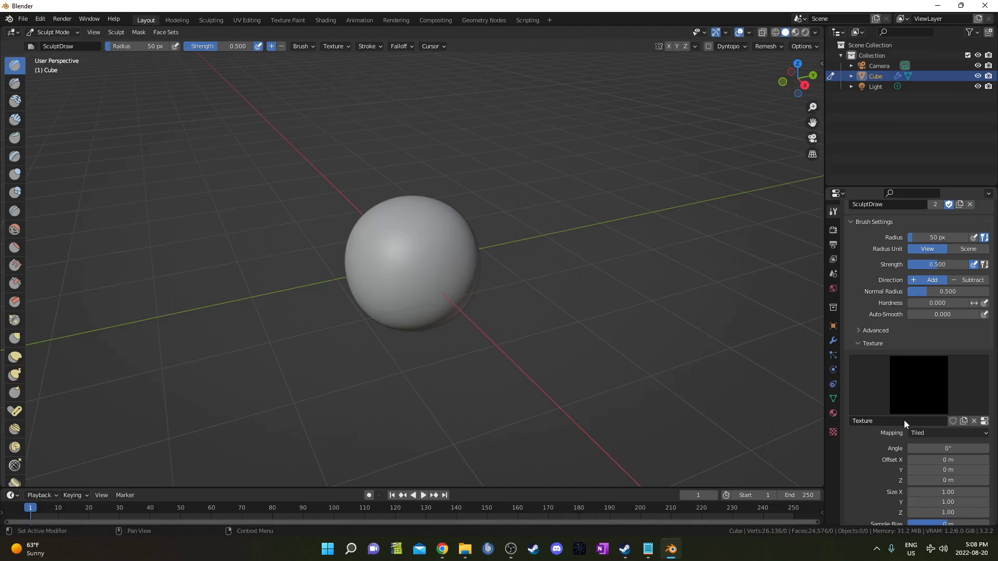
left_click(986, 422)
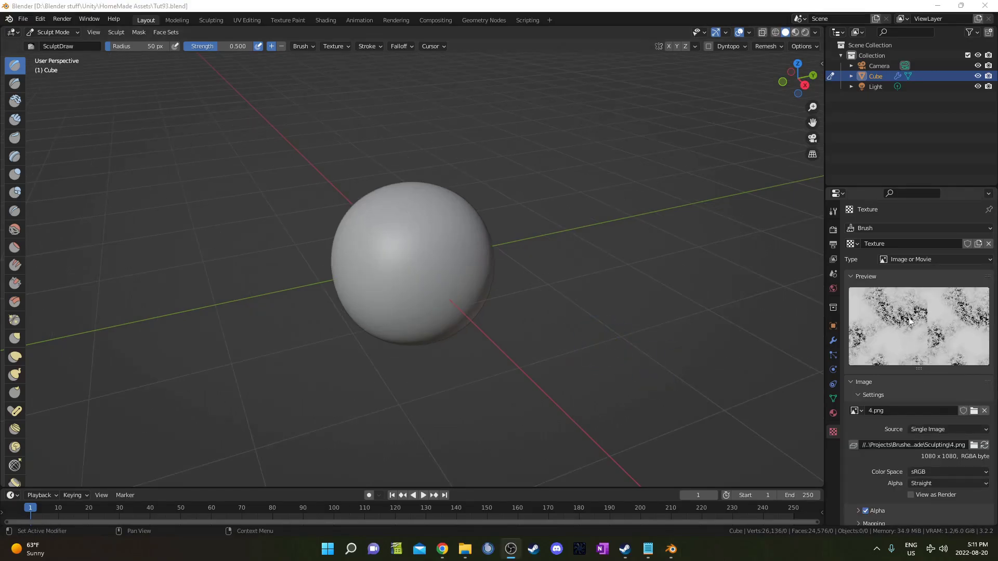
Display the Draw brush's texture settings with its mapping, angle, offset and size options
left_click(833, 212)
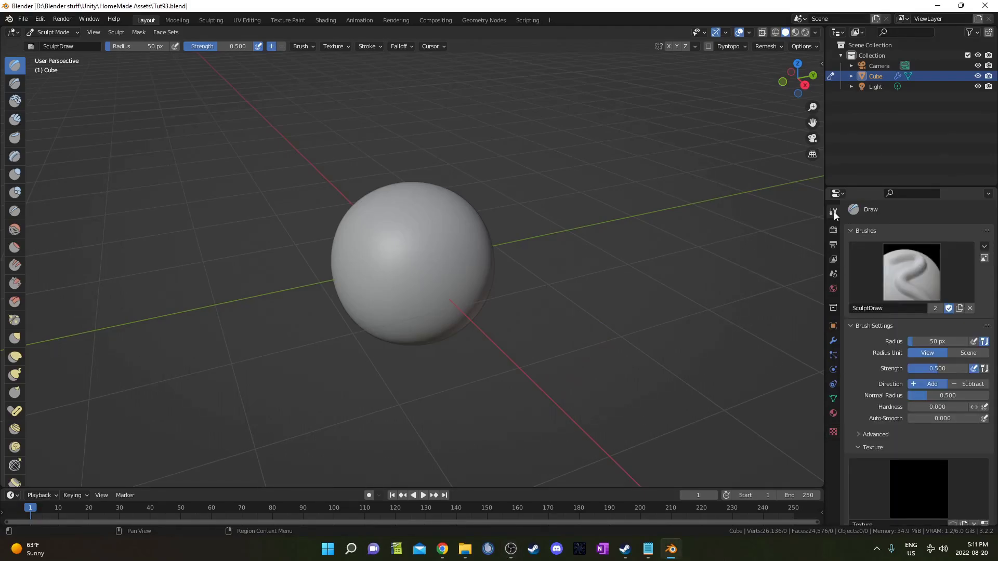
scroll(885, 443, "down", 3)
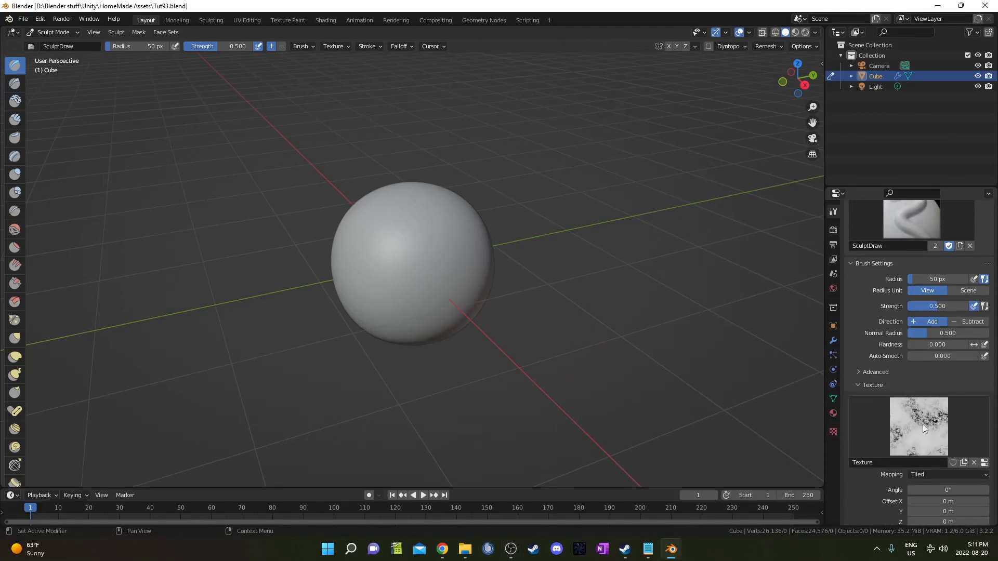
scroll(924, 433, "down", 5)
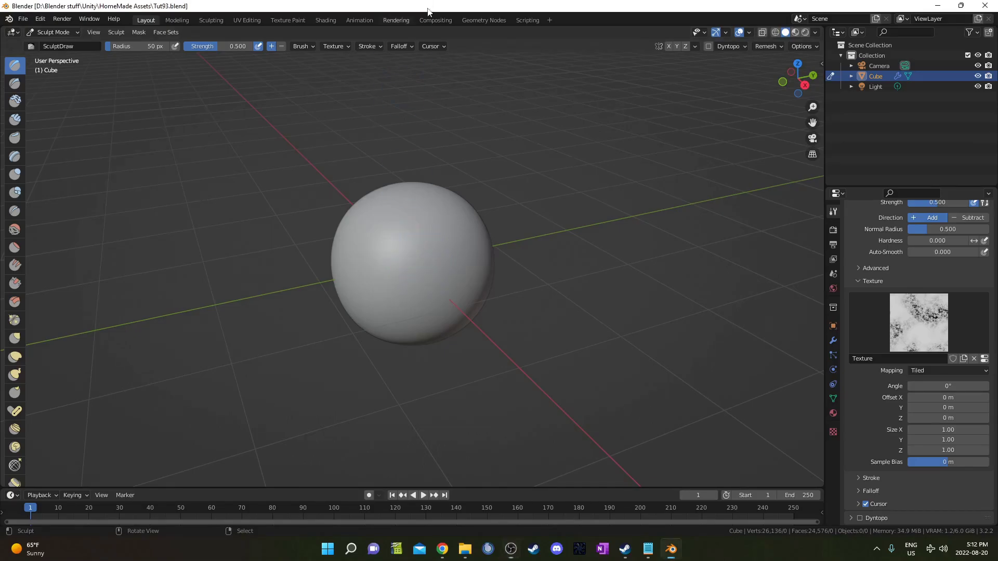
Try out larger and smaller radii for the Draw brush, including 329 px, and start a strength adjustment
key("f")
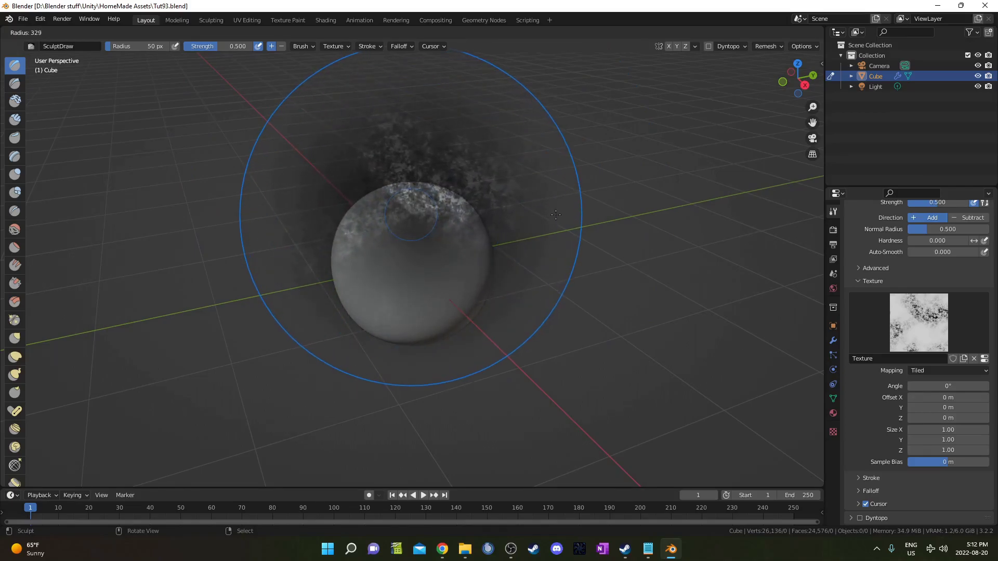
left_click(330, 194)
key("f")
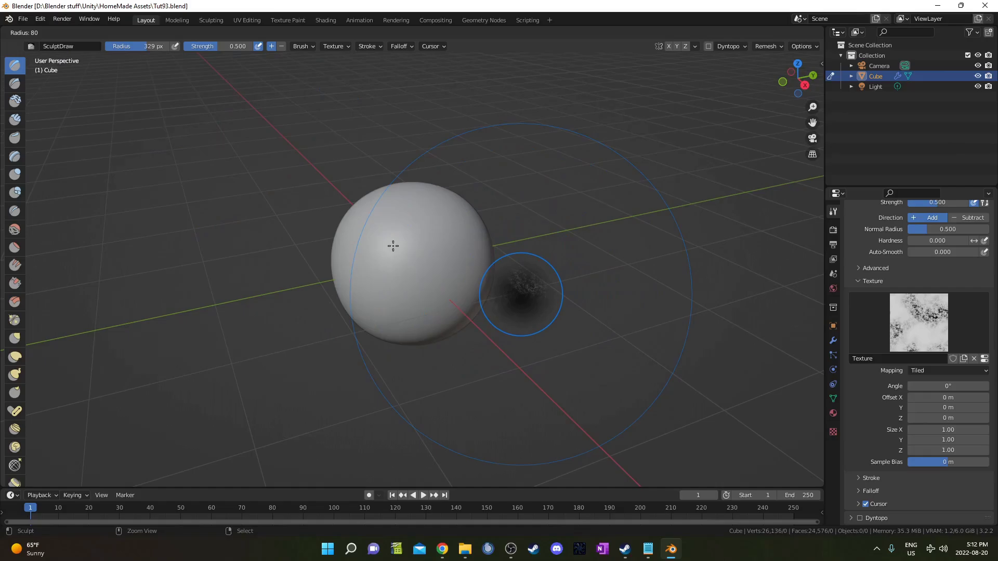
left_click(394, 246)
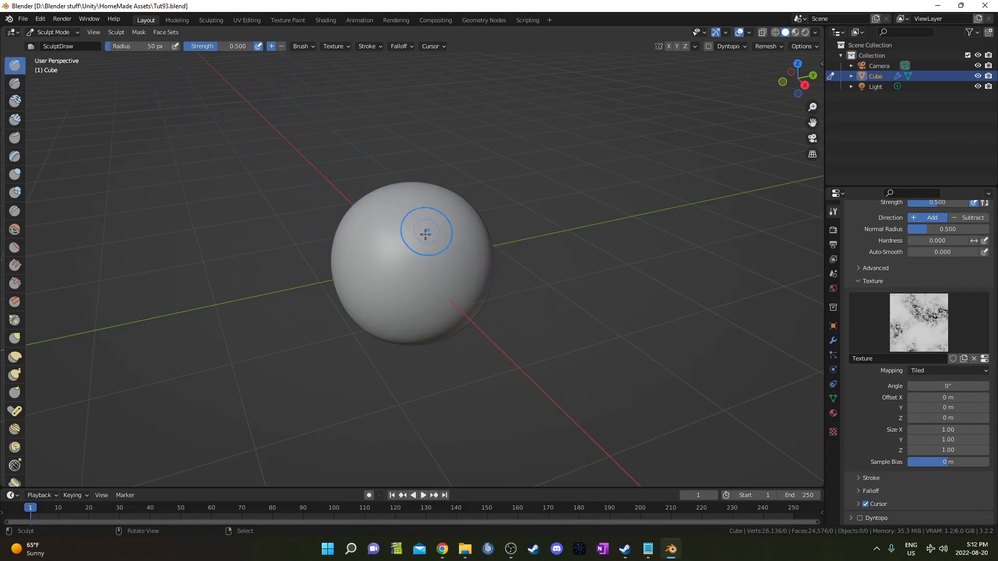
key("shift+f")
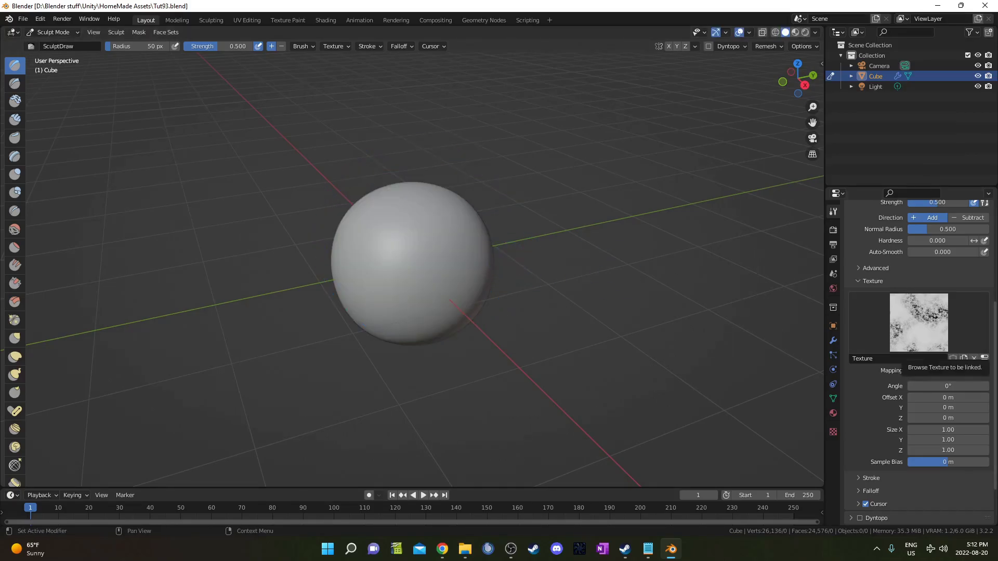
Set the Draw brush radius to 233 px
scroll(921, 323, "down", 1)
key("f")
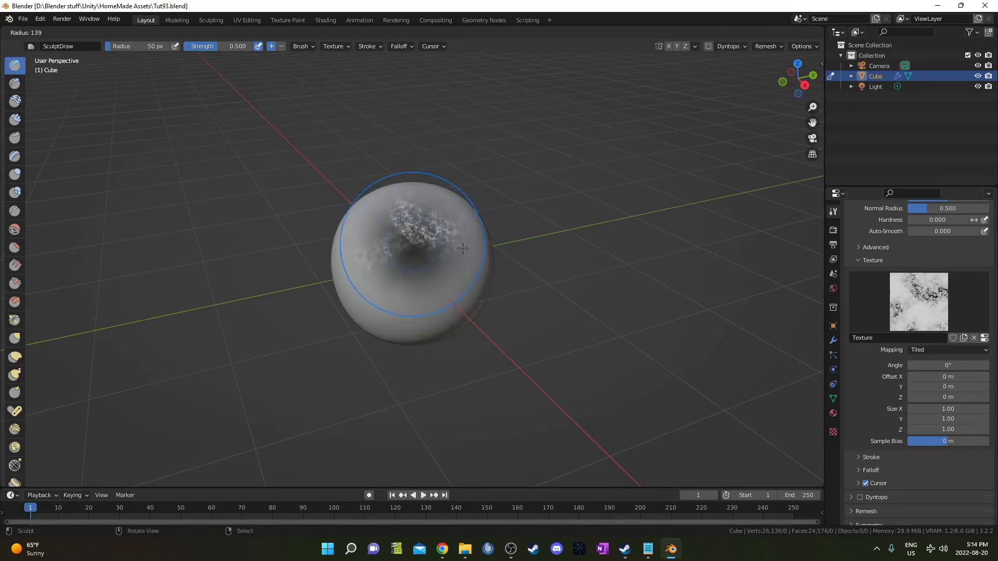
left_click(508, 256)
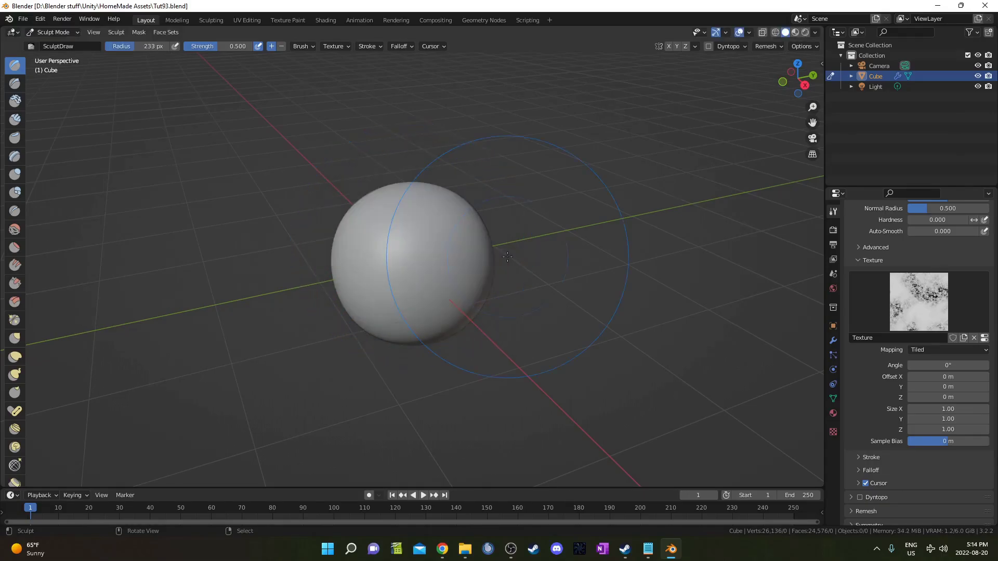
Sculpt the tiled noise texture onto several sides of the sphere with the Draw brush
left_click(408, 279)
middle_click_drag(408, 278, 487, 270)
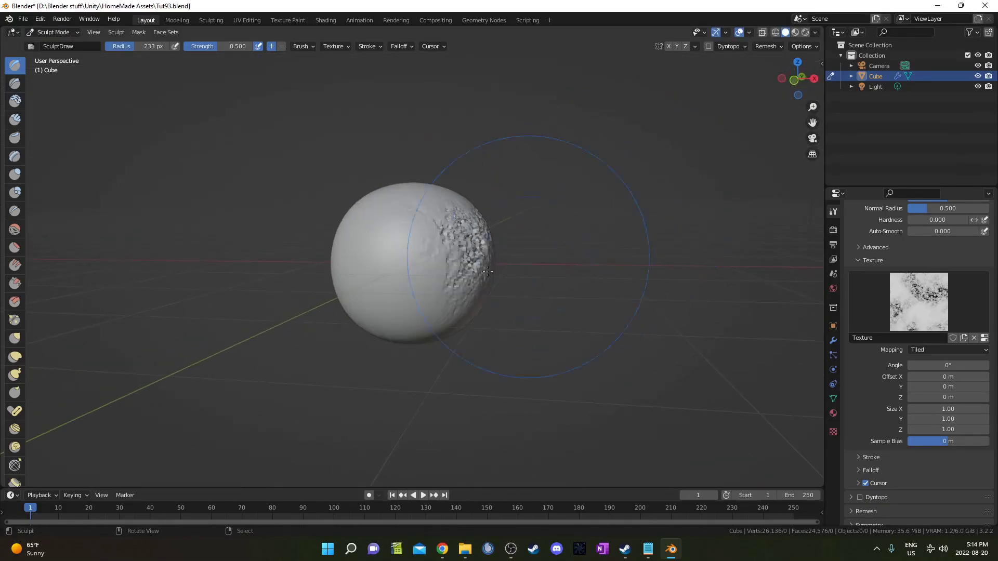
left_click(411, 273)
middle_click_drag(579, 263, 672, 292)
left_click(401, 247)
mouse_move(628, 266)
middle_mouse_down()
mouse_move(614, 291)
mouse_move(565, 234)
middle_mouse_up()
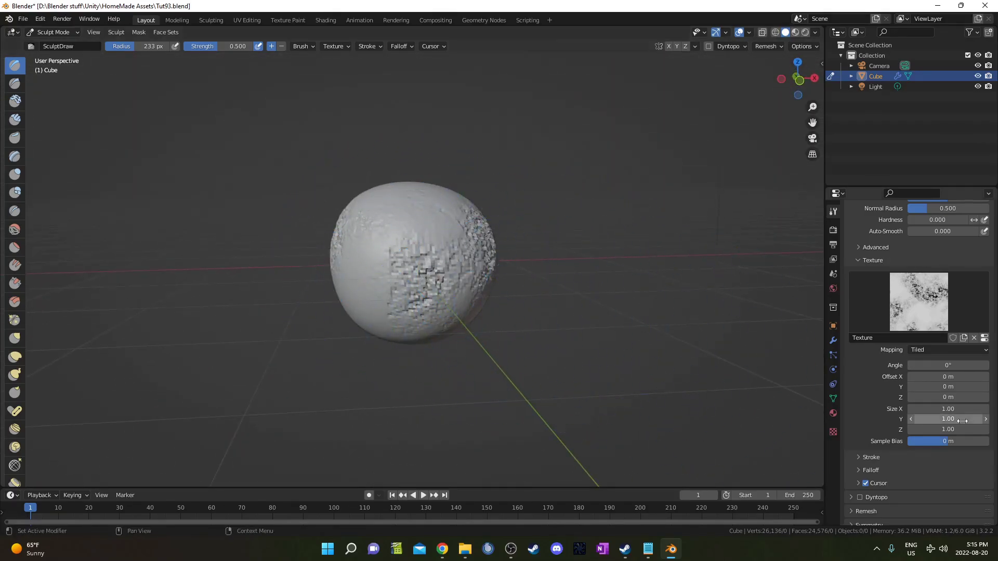
Change the brush texture mapping to Stencil and sculpt the noise through the stencil onto the sphere
left_click(924, 352)
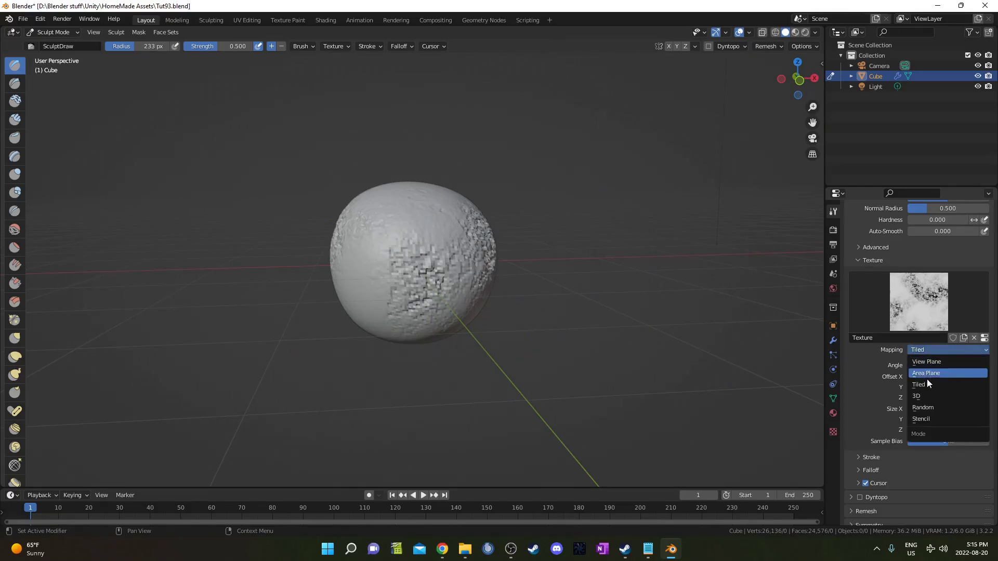
left_click(930, 419)
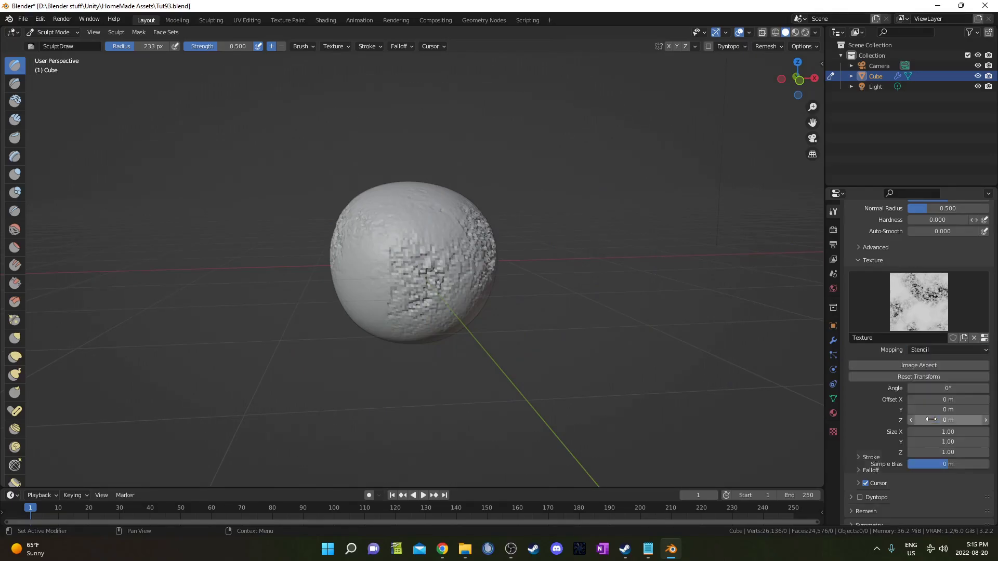
middle_click_drag(674, 297, 451, 368, "shift")
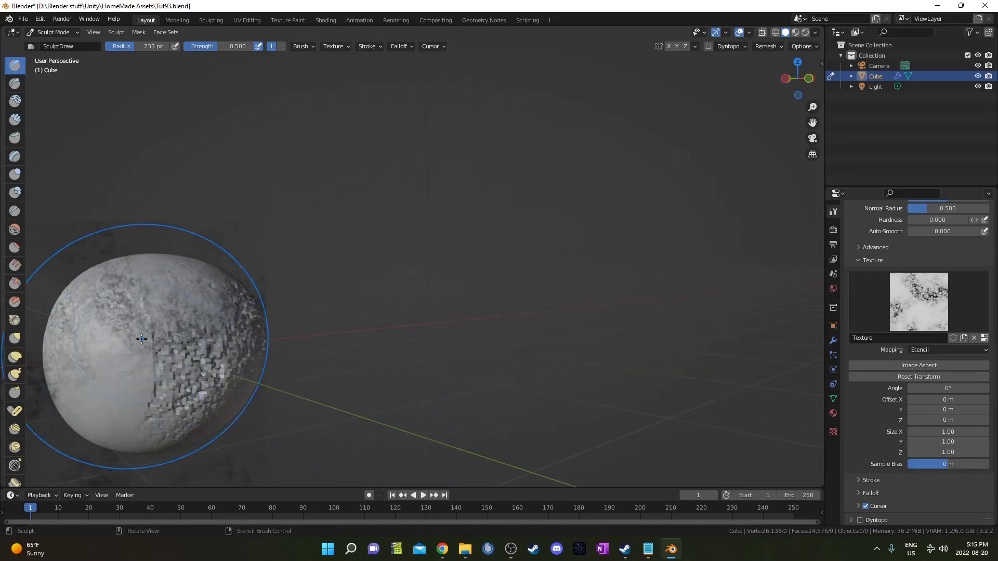
left_click(118, 294)
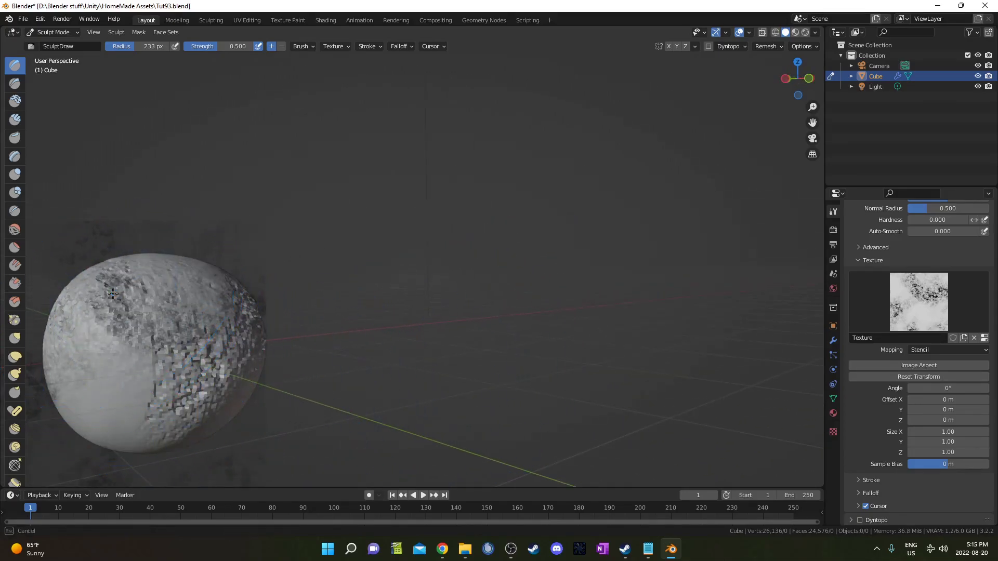
left_click(102, 416)
mouse_move(146, 374)
middle_mouse_down()
mouse_move(229, 338)
mouse_move(190, 366)
middle_mouse_up()
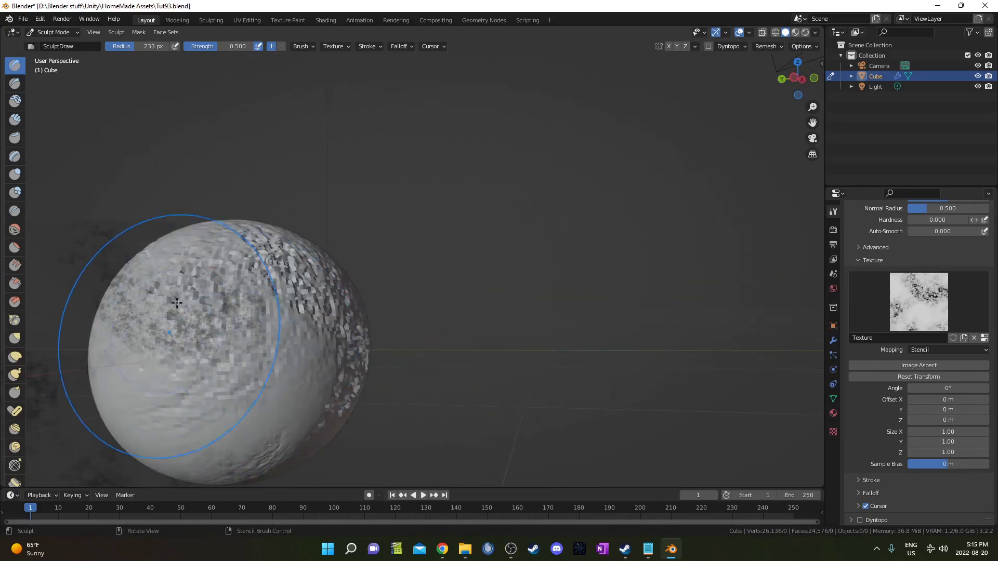
Try a stencil texture angle of 26.7° with a test stroke, undo the stroke and reset the angle to 0°
mouse_move(918, 389)
left_mouse_down()
mouse_move(934, 389)
mouse_move(923, 388)
left_mouse_up()
mouse_move(124, 312)
left_mouse_down()
mouse_move(134, 357)
mouse_move(145, 357)
mouse_move(156, 334)
mouse_move(136, 317)
left_mouse_up()
key("ctrl+z")
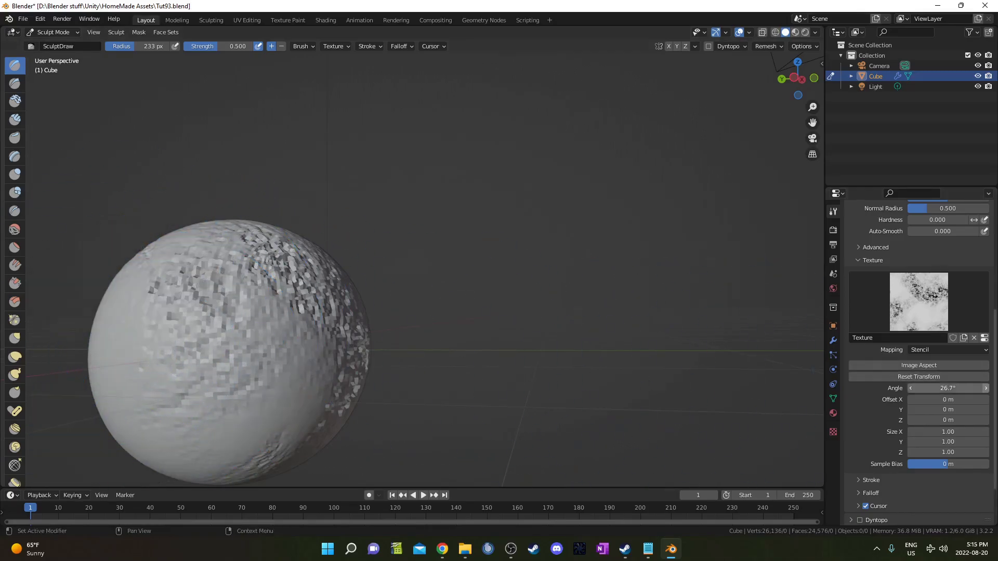
left_click(964, 389)
key("Return")
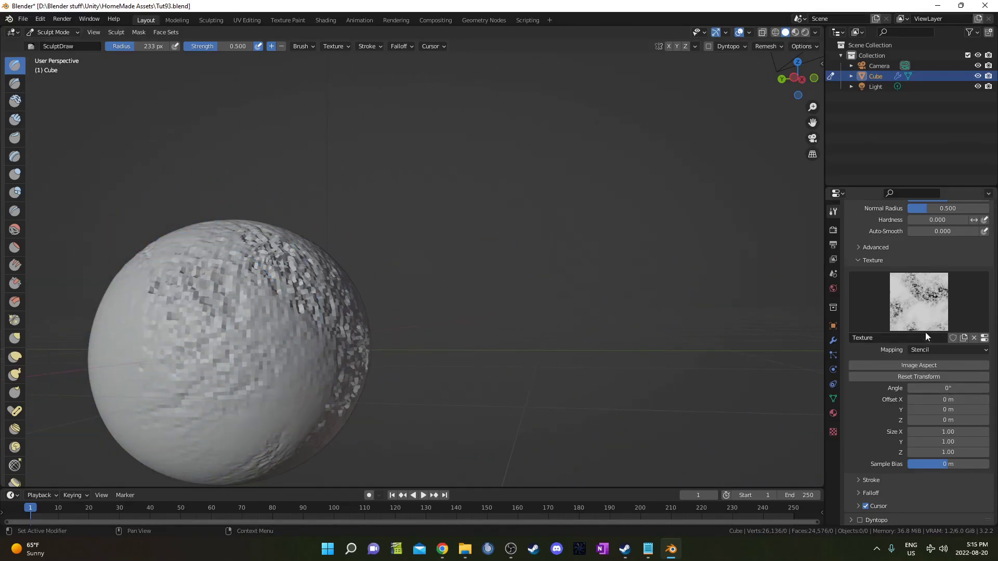
Set the brush texture mapping to Random with random angle enabled, and sculpt the noise onto other areas of the sphere
left_click(922, 350)
left_click(930, 407)
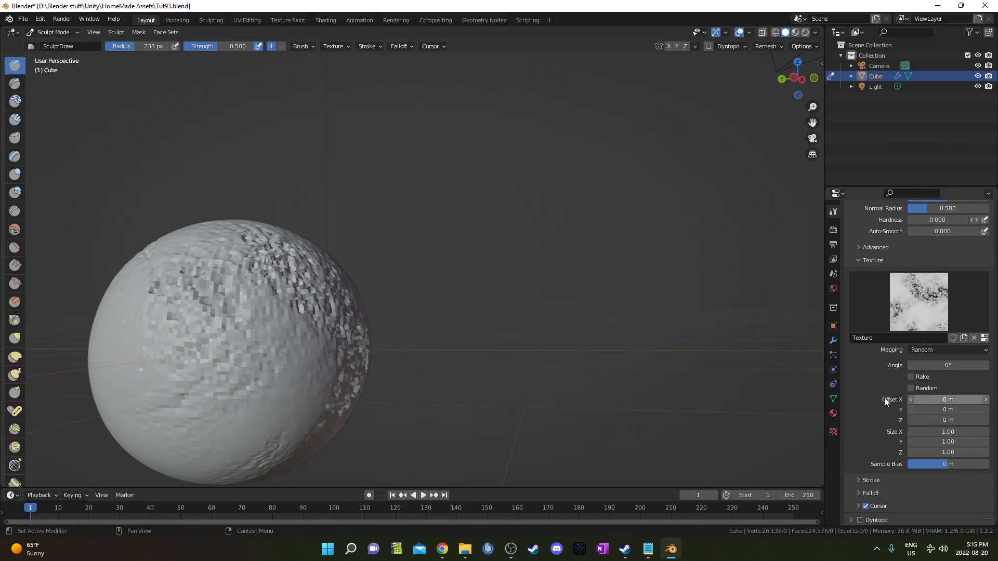
left_click(910, 388)
middle_click_drag(423, 407, 518, 378, "shift")
mouse_move(458, 369)
middle_mouse_down()
mouse_move(490, 369)
mouse_move(508, 350)
mouse_move(535, 357)
mouse_move(557, 314)
mouse_move(469, 297)
mouse_move(466, 275)
mouse_move(597, 319)
mouse_move(598, 252)
mouse_move(499, 291)
mouse_move(468, 270)
mouse_move(428, 288)
middle_mouse_up()
mouse_move(428, 288)
left_mouse_down()
mouse_move(447, 276)
mouse_move(458, 292)
mouse_move(495, 232)
mouse_move(465, 349)
mouse_move(436, 307)
left_mouse_up()
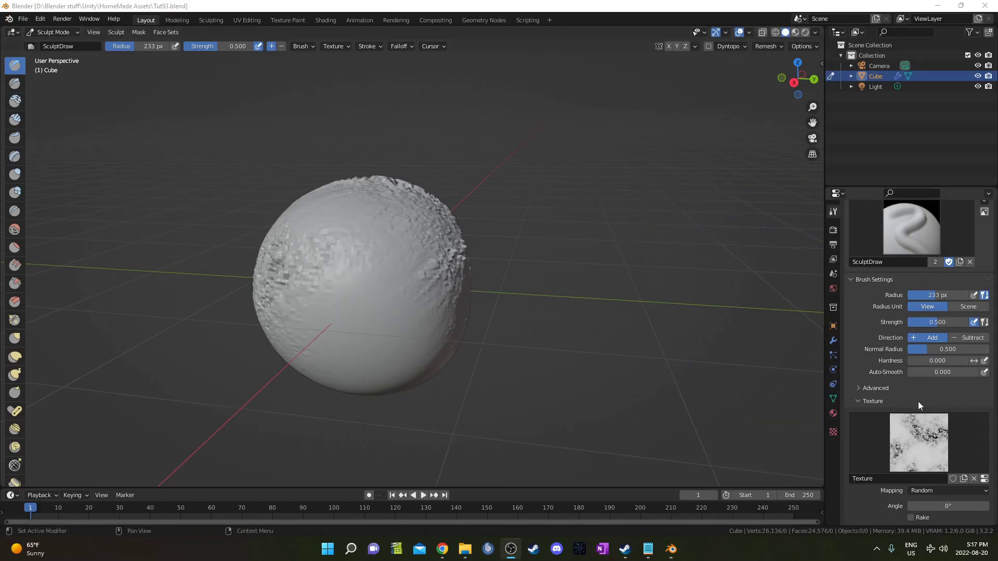
Replace the image in the brush texture with 2.png from the Sculpting folder
left_click(985, 479)
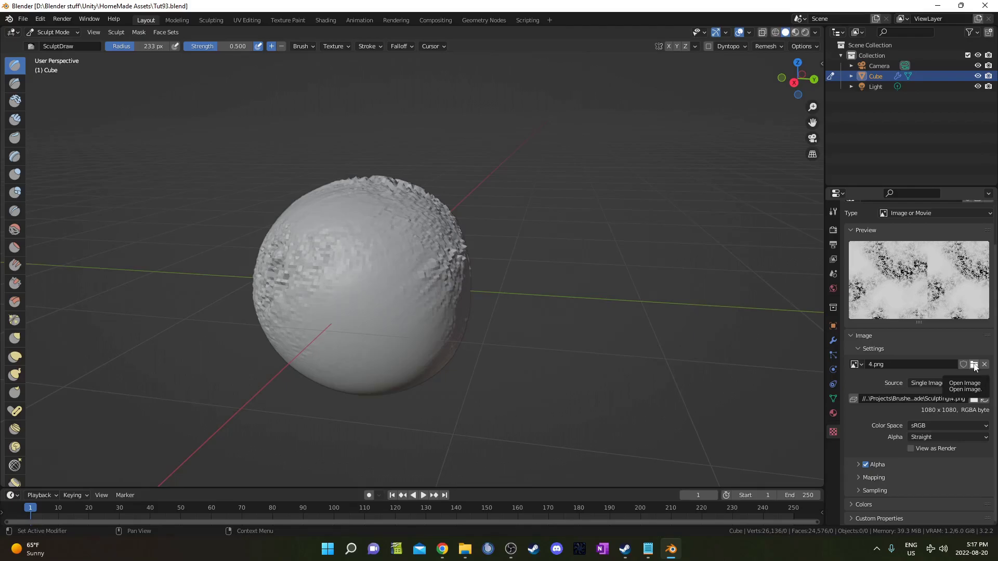
left_click(974, 364)
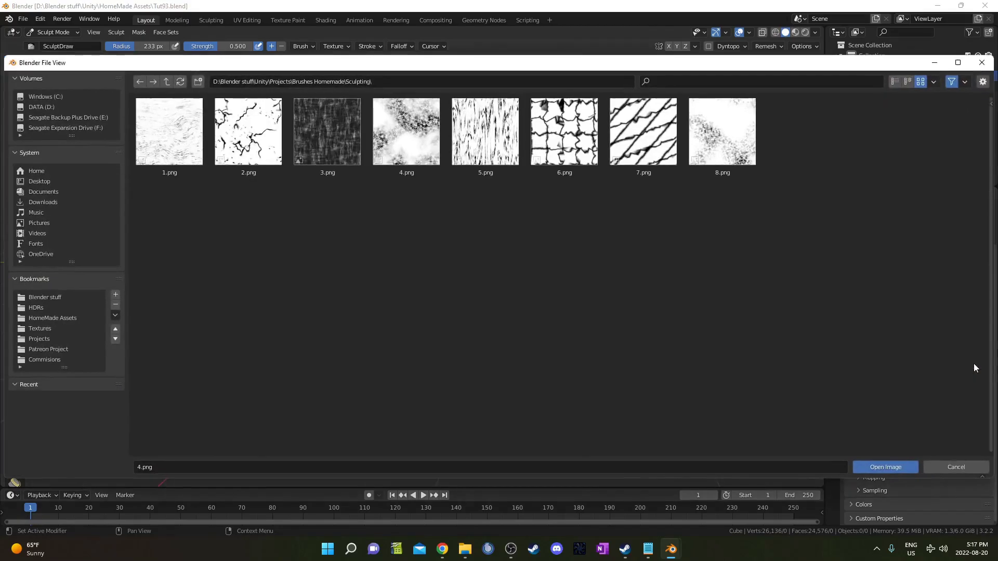
double_click(246, 125)
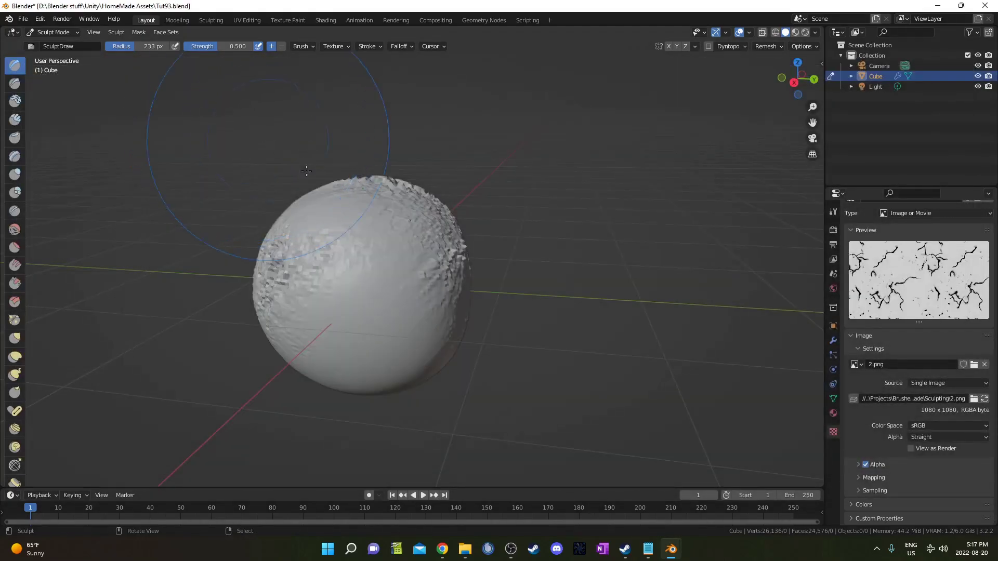
Sculpt the crack pattern onto several areas around the sphere with the Draw brush
middle_click_drag(360, 301, 352, 321)
left_click(352, 321)
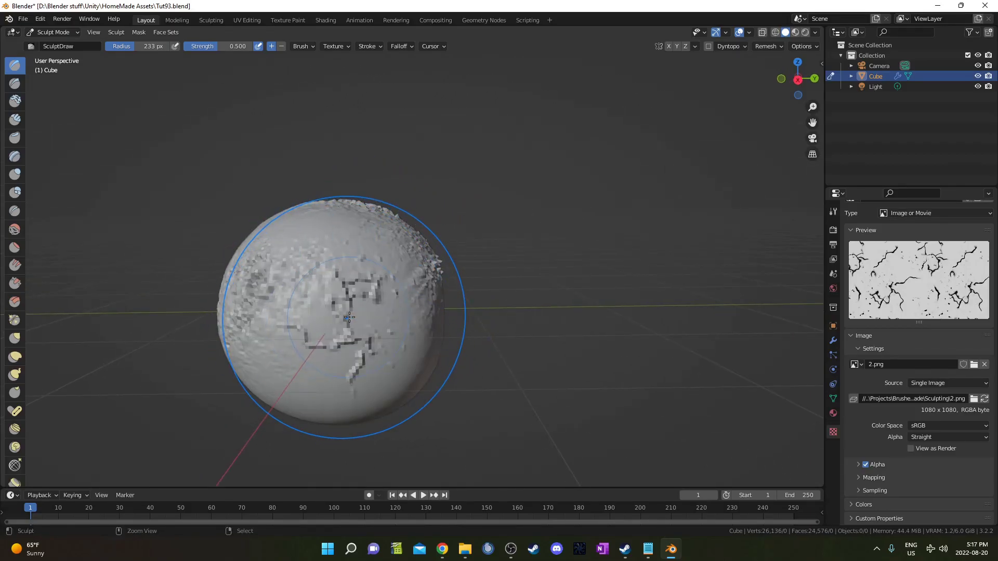
mouse_move(339, 357)
middle_mouse_down()
mouse_move(454, 335)
mouse_move(395, 302)
middle_mouse_up()
middle_click_drag(330, 368, 431, 301)
scroll(366, 349, "down", 3)
left_click(427, 275)
left_click(411, 217)
middle_click_drag(411, 218, 424, 305)
mouse_move(331, 362)
middle_mouse_down()
mouse_move(422, 306)
mouse_move(434, 249)
mouse_move(403, 301)
mouse_move(549, 368)
middle_mouse_up()
left_click(400, 307)
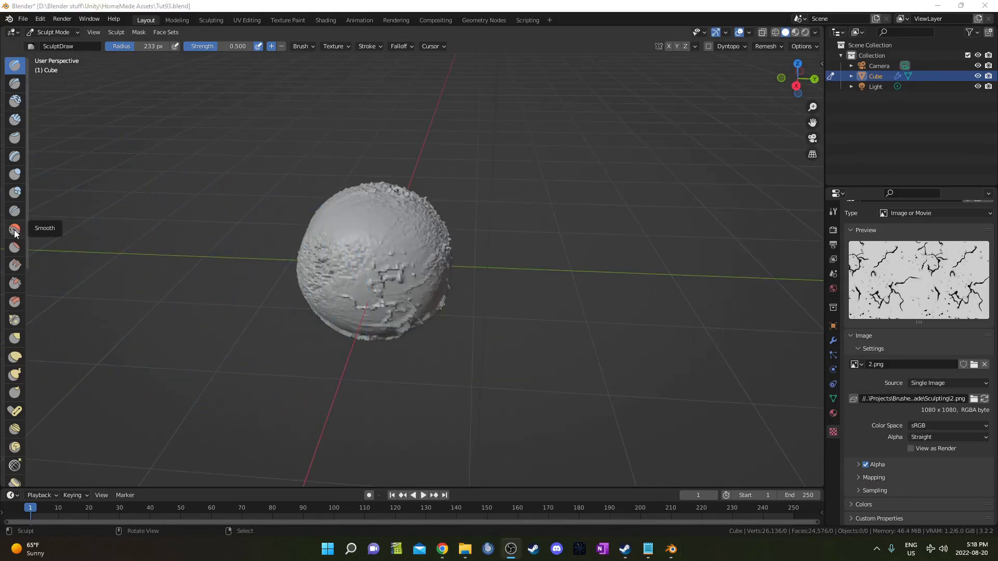
Soften the rough sculpted detail on the sphere with the Smooth brush at 0.700 strength
left_click(14, 229)
mouse_move(364, 291)
middle_mouse_down()
mouse_move(343, 294)
mouse_move(375, 296)
mouse_move(379, 250)
mouse_move(417, 263)
mouse_move(411, 285)
mouse_move(437, 311)
mouse_move(457, 245)
mouse_move(432, 271)
mouse_move(372, 230)
mouse_move(432, 285)
mouse_move(350, 258)
middle_mouse_up()
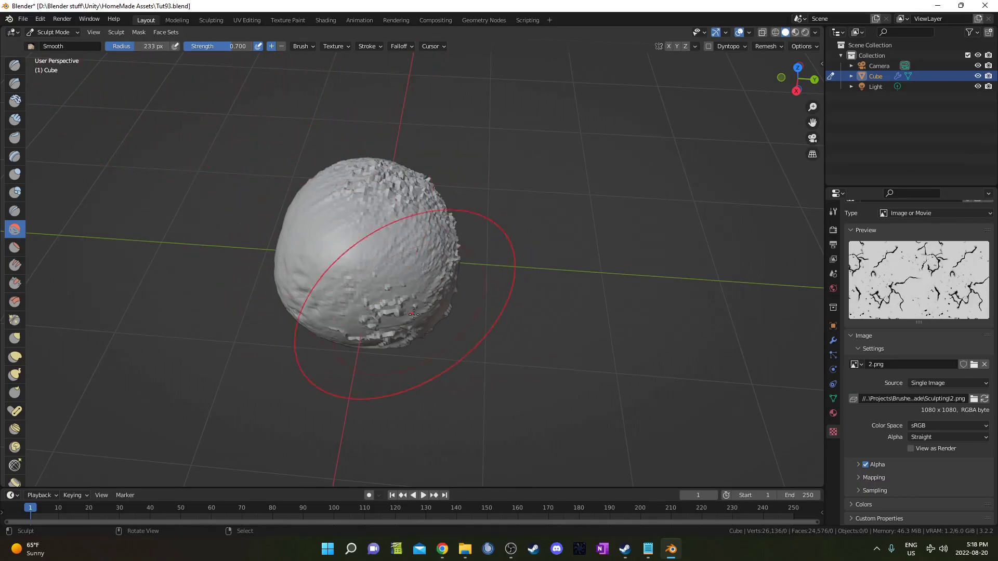
mouse_move(413, 314)
middle_mouse_down()
mouse_move(439, 196)
mouse_move(405, 210)
middle_mouse_up()
left_click_drag(444, 206, 439, 212)
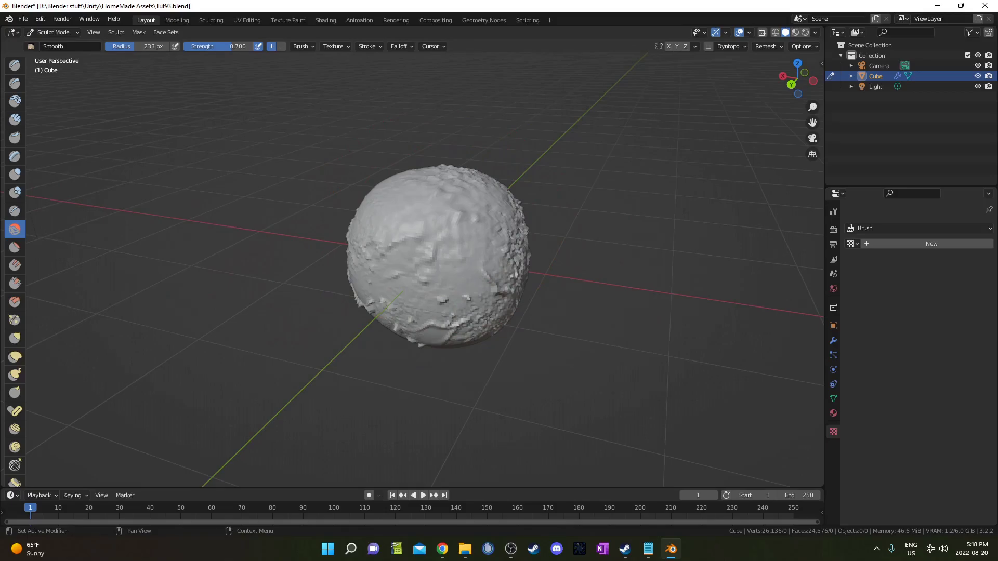
middle_click_drag(442, 244, 392, 253)
Switch the sculpted sphere to Object Mode and inspect its surface up close
left_click(53, 32)
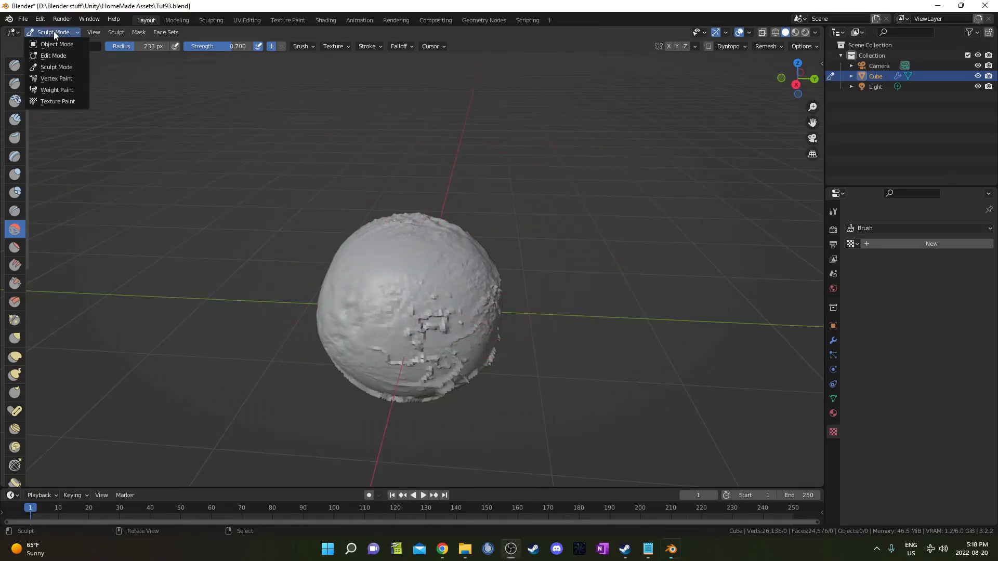
left_click(54, 44)
middle_click_drag(451, 305, 470, 237)
scroll(467, 309, "up", 3)
mouse_move(467, 309)
middle_mouse_down()
mouse_move(434, 298)
mouse_move(372, 251)
middle_mouse_up()
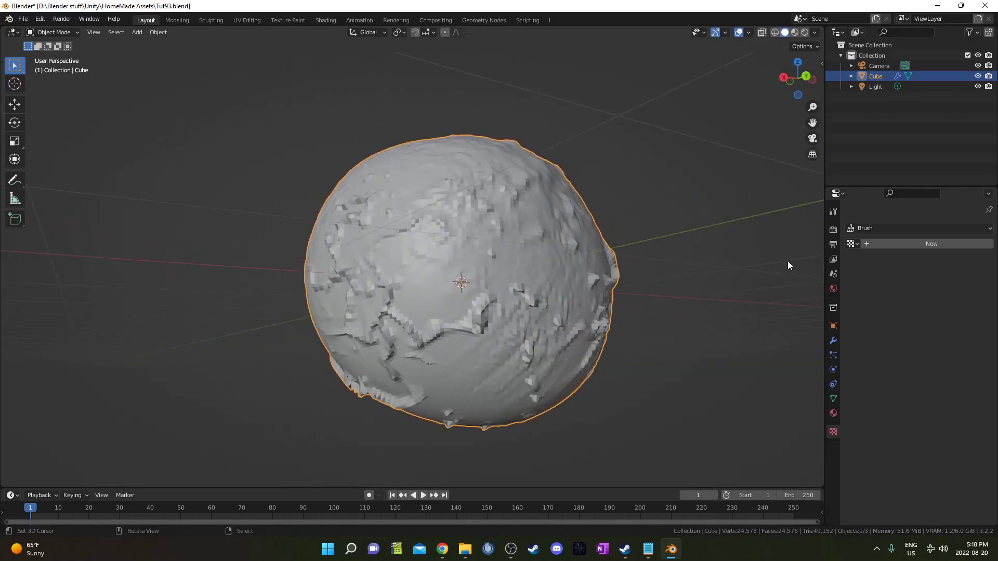
Add a Subdivision Surface modifier to the sculpted cube below its Multires modifier
left_click(833, 342)
left_click(900, 227)
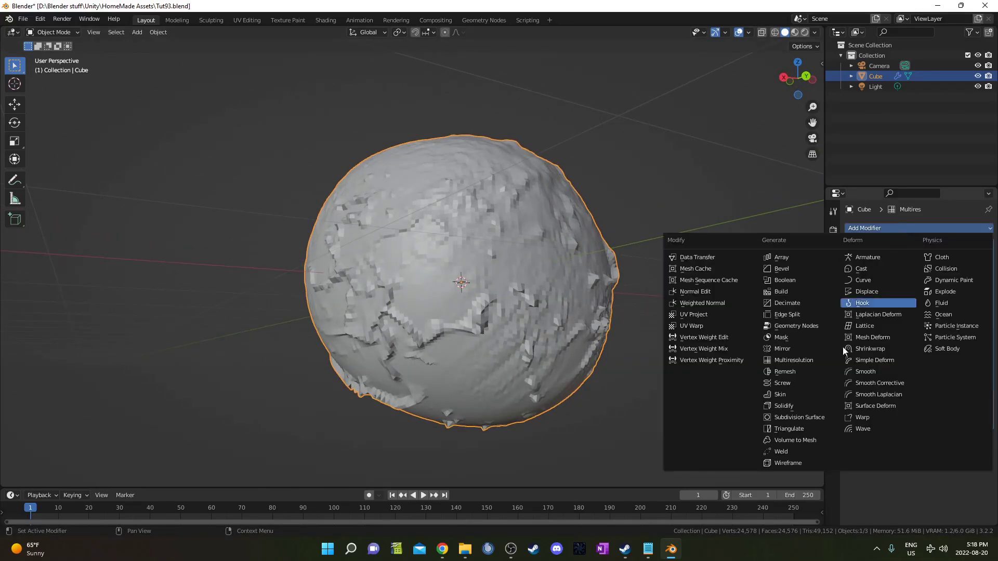
left_click(811, 419)
middle_click_drag(690, 341, 531, 316)
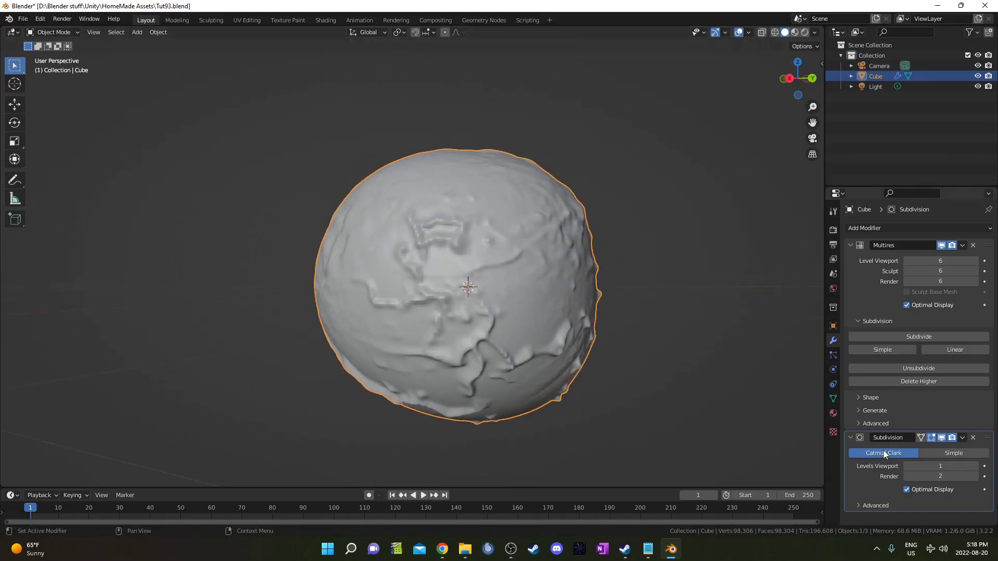
Compare Simple with Catmull-Clark subdivision, set the viewport levels to 2 and keep Catmull-Clark
left_click(955, 450)
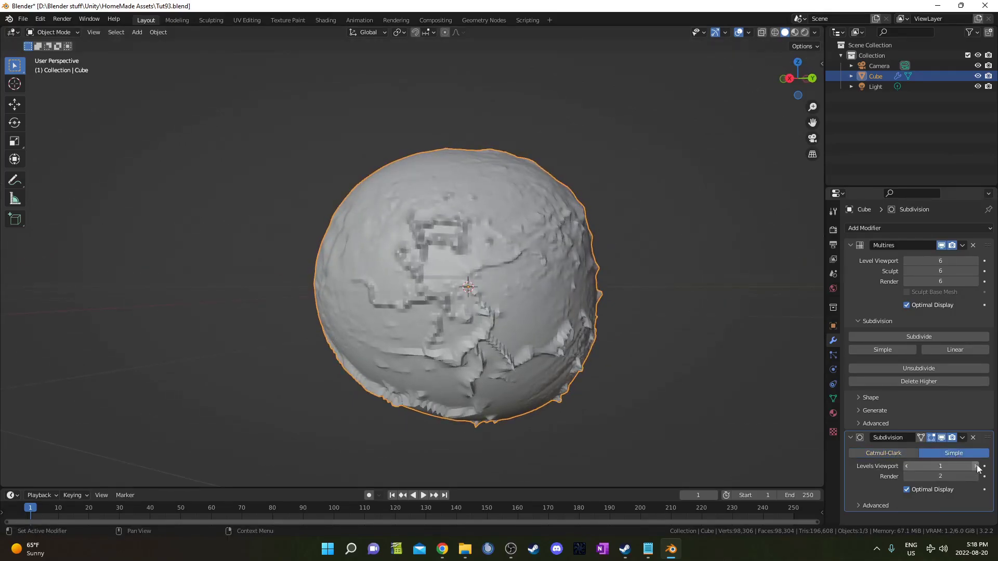
left_click(976, 466)
left_click(904, 453)
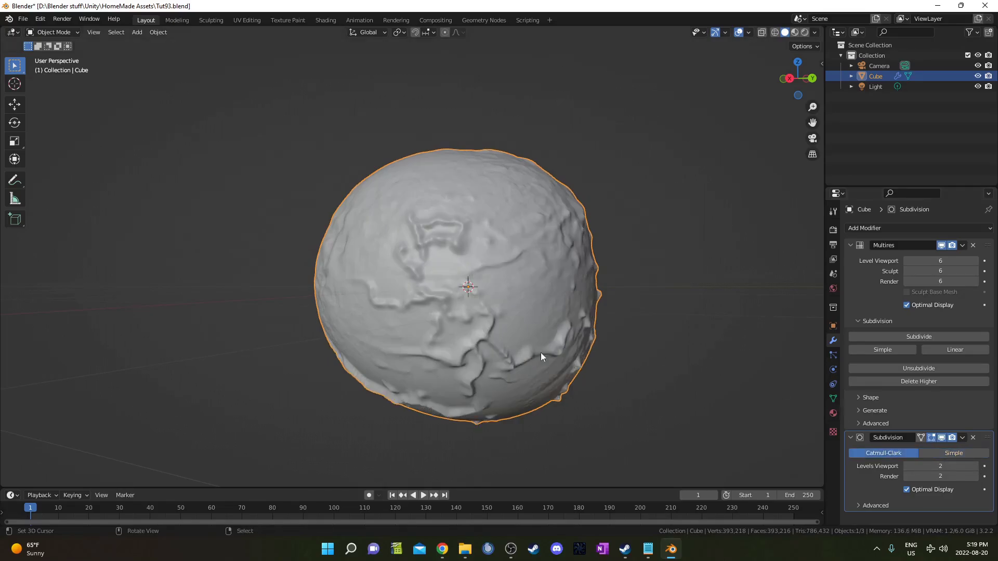
middle_click_drag(534, 357, 567, 387)
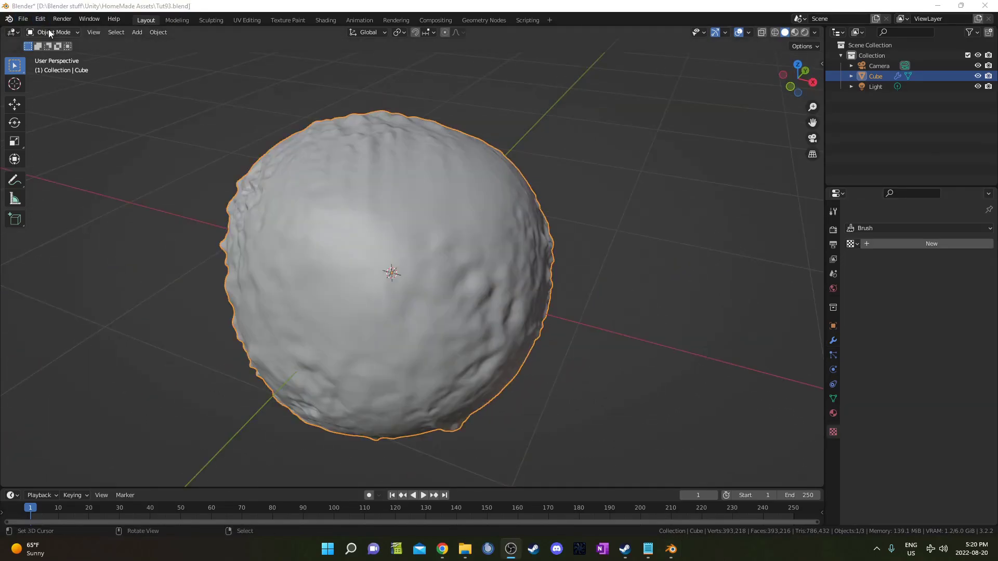
Return the sculpted cube to Sculpt Mode
left_click(49, 31)
left_click(57, 67)
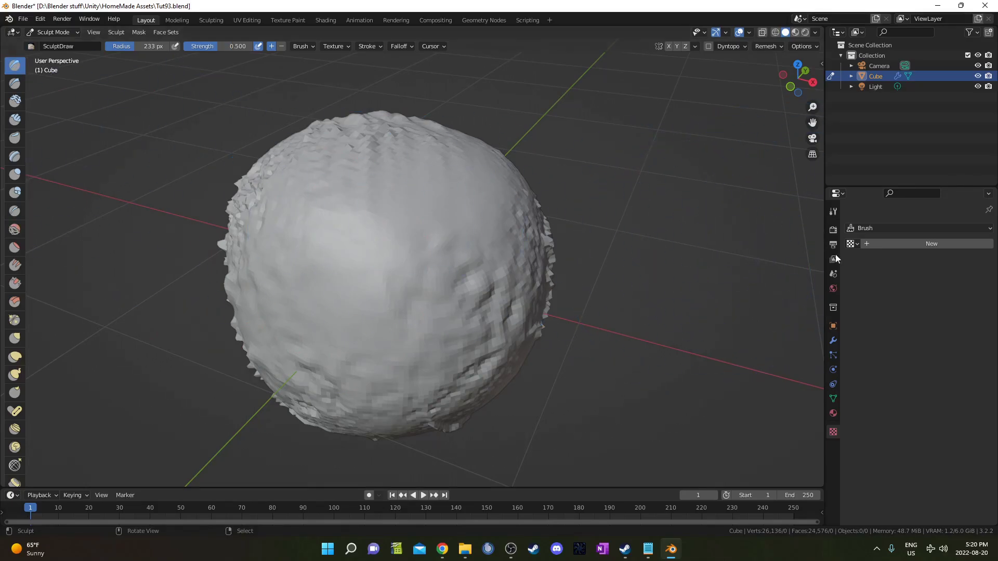
Load the diagonal-crack image 7.png from the Sculpting folder into the Draw brush's texture
left_click(853, 244)
left_click(901, 292)
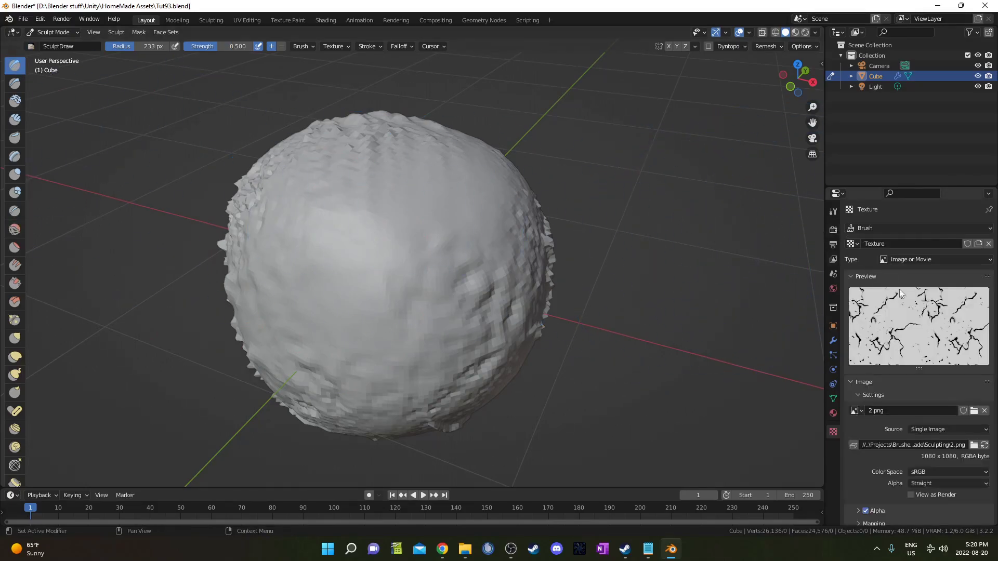
left_click(975, 412)
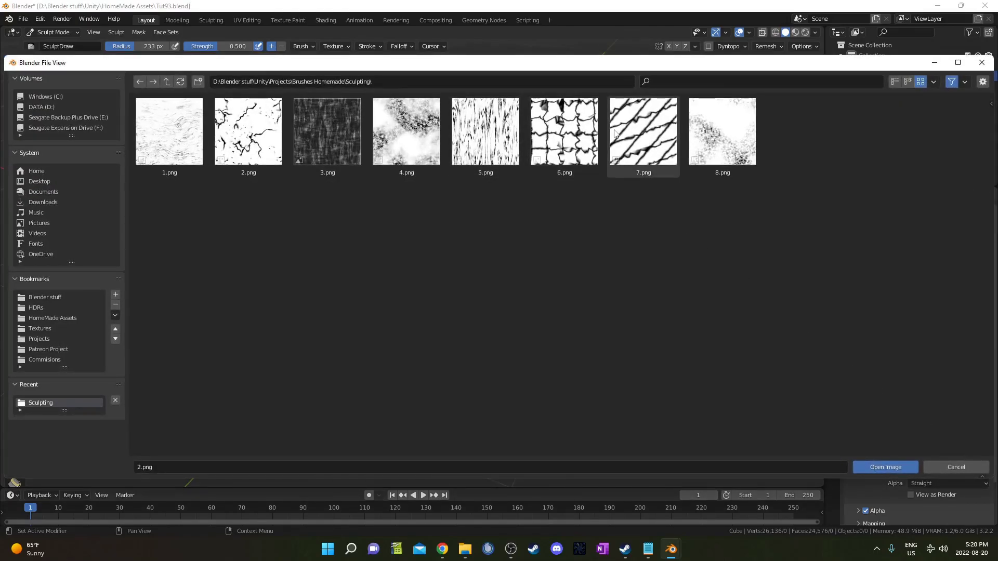
double_click(638, 126)
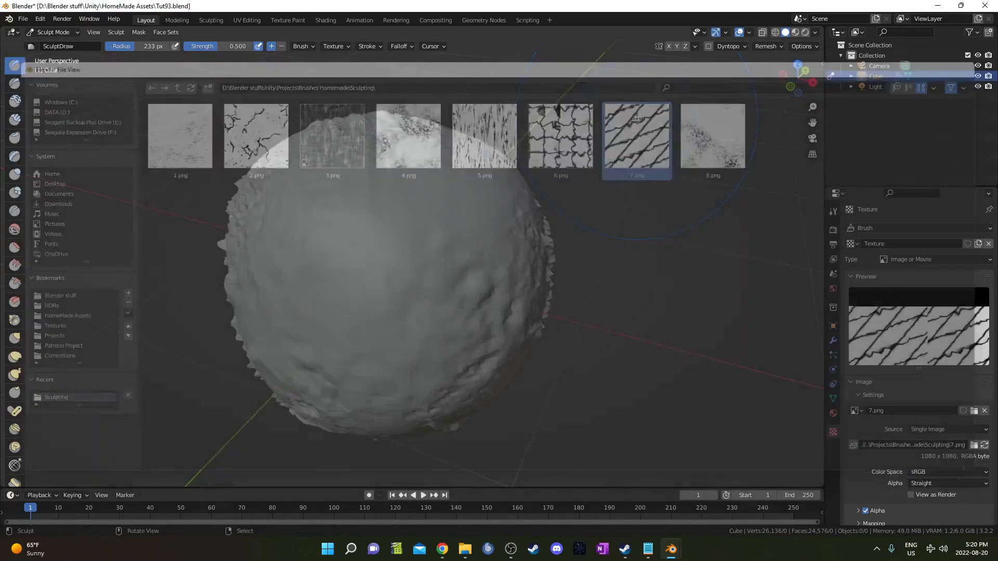
Try a few Draw strokes with the 7.png texture on the sphere's front, and undo them
left_click(359, 229)
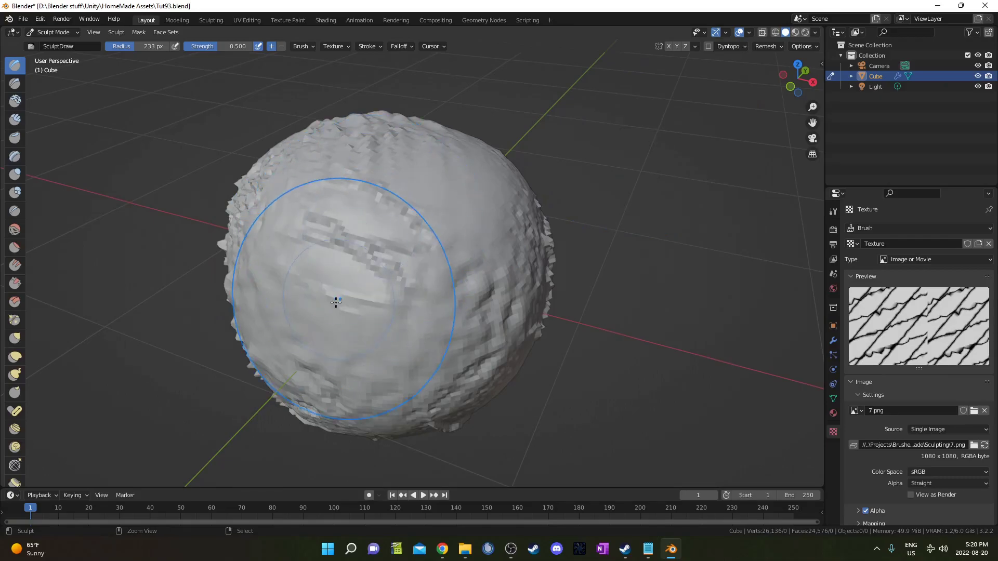
left_click(349, 291)
mouse_move(401, 286)
middle_mouse_down()
mouse_move(407, 205)
mouse_move(446, 279)
mouse_move(422, 266)
middle_mouse_up()
key("ctrl+z")
key("ctrl+z")
Test the crack texture on the sphere's front and raise the Draw brush strength to 1.000
left_click(359, 254)
left_click(461, 205)
key("shift+f")
left_click(527, 253)
Sculpt diagonal cracks around the sphere with full-strength Draw strokes using the 7.png texture
left_click(365, 252)
middle_click_drag(446, 209, 373, 260)
left_click(415, 212)
middle_click_drag(462, 238, 422, 219)
left_click(483, 278)
middle_click_drag(483, 279, 445, 257)
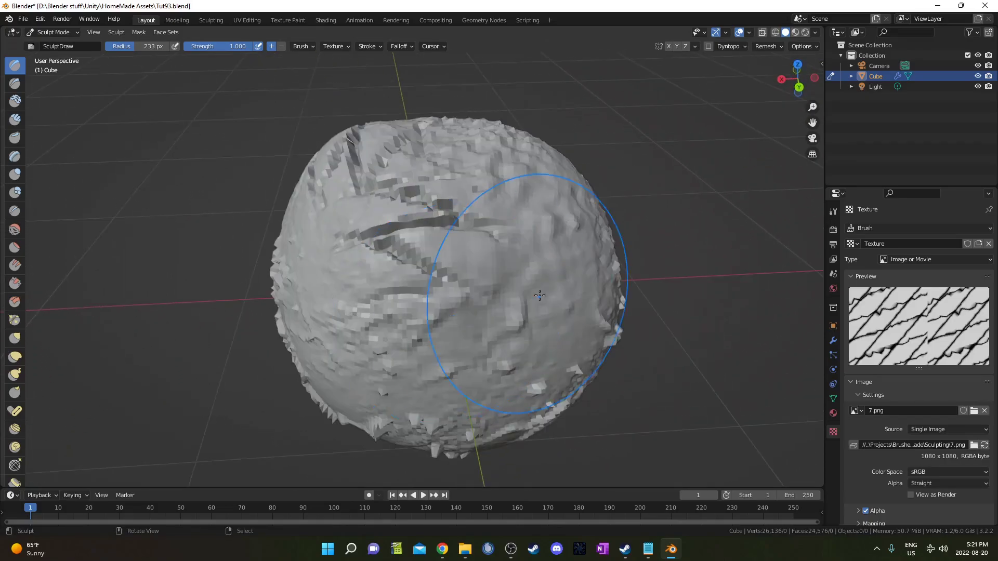
left_click(539, 293)
left_click(339, 276)
middle_click_drag(338, 275, 413, 294)
left_click(386, 269)
middle_click_drag(331, 307, 468, 291)
left_click(394, 224)
Switch the sculpted cube to Object Mode and examine its subdivided cracks
left_click(53, 32)
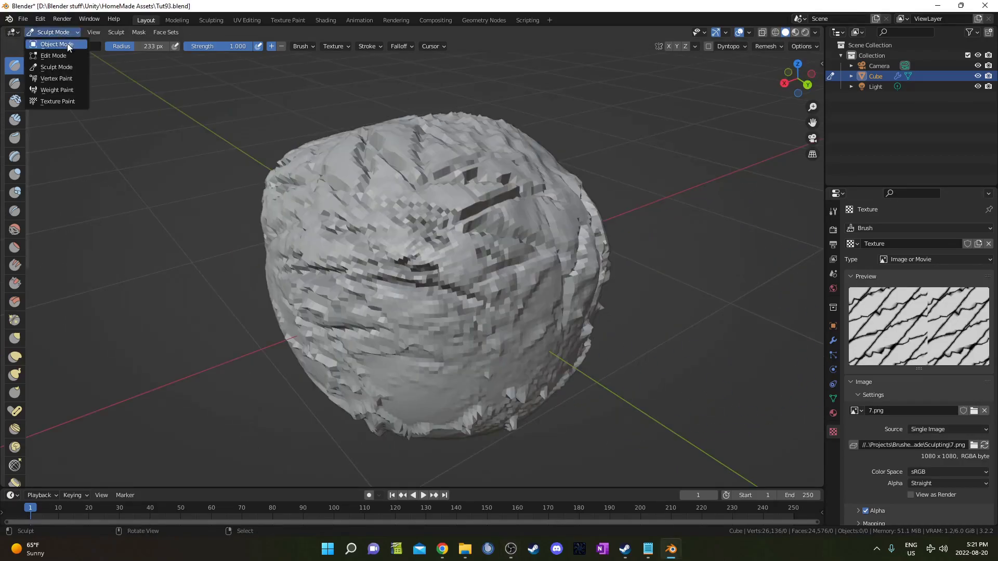
left_click(67, 46)
middle_click_drag(451, 253, 889, 224)
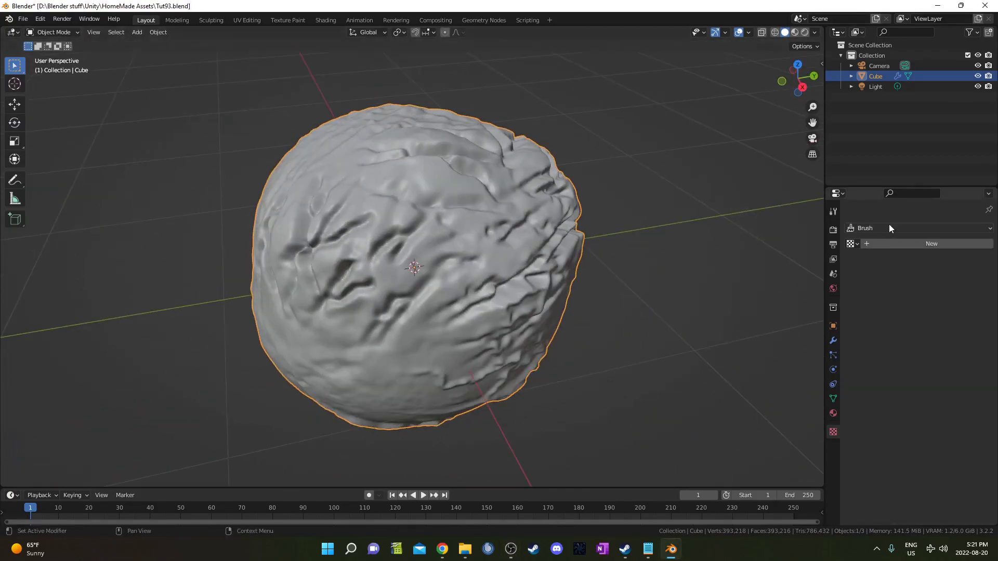
Set the render engine to Cycles and its device to GPU Compute
left_click(832, 230)
left_click(929, 227)
left_click(934, 258)
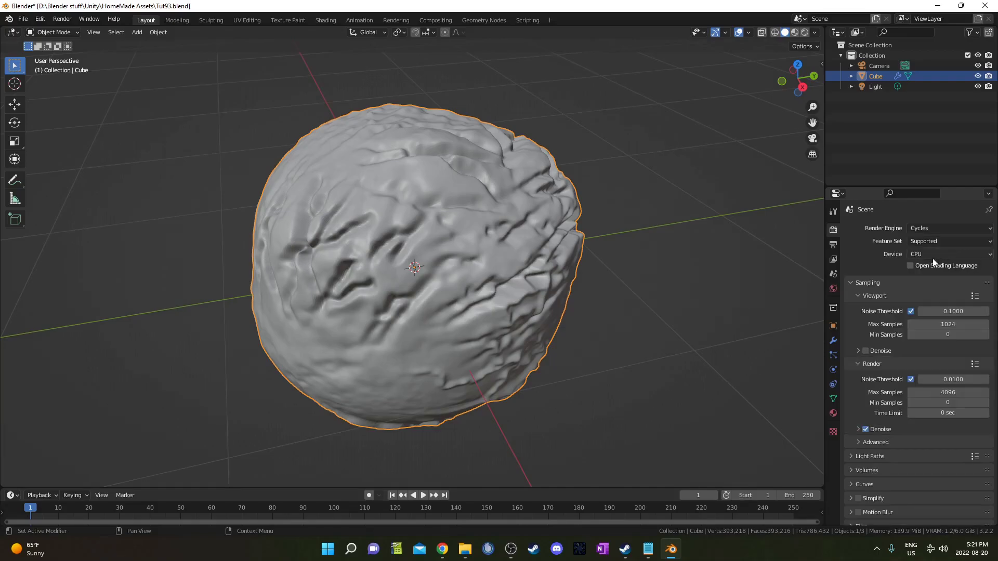
left_click(938, 253)
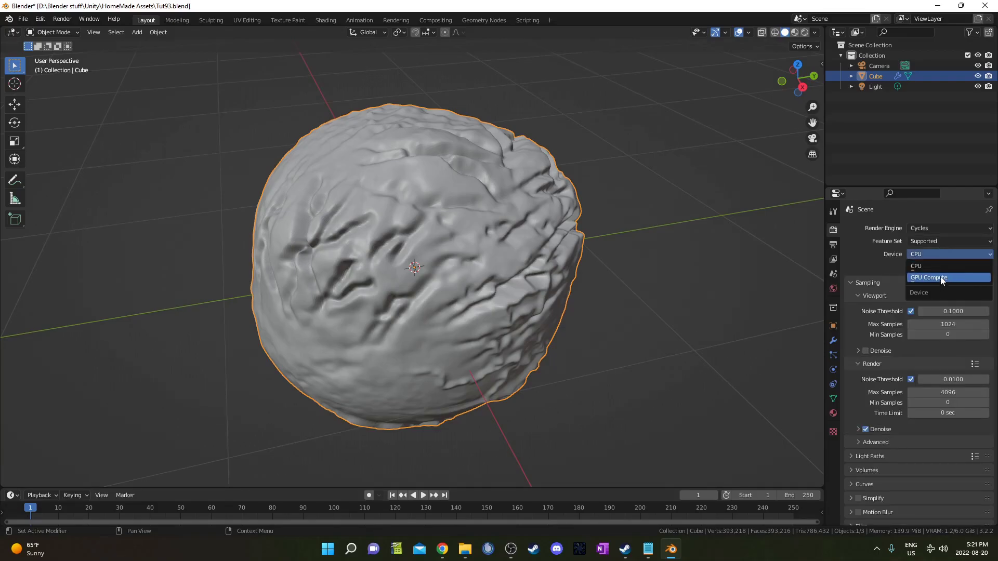
left_click(941, 277)
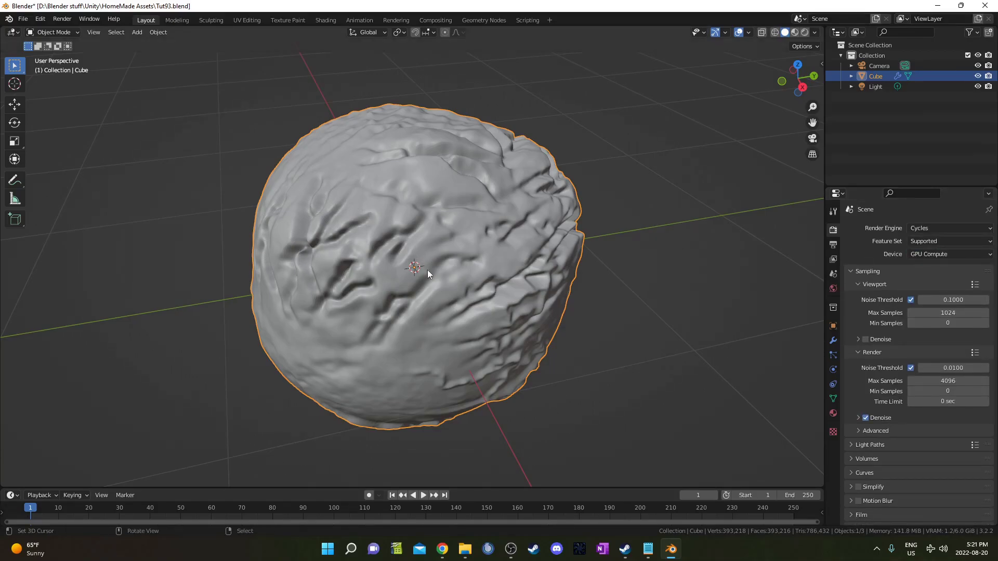
Show the sculpted cube in Rendered viewport shading
mouse_move(538, 357)
middle_mouse_down()
mouse_move(497, 327)
mouse_move(545, 270)
middle_mouse_up()
key("z")
left_click(536, 338)
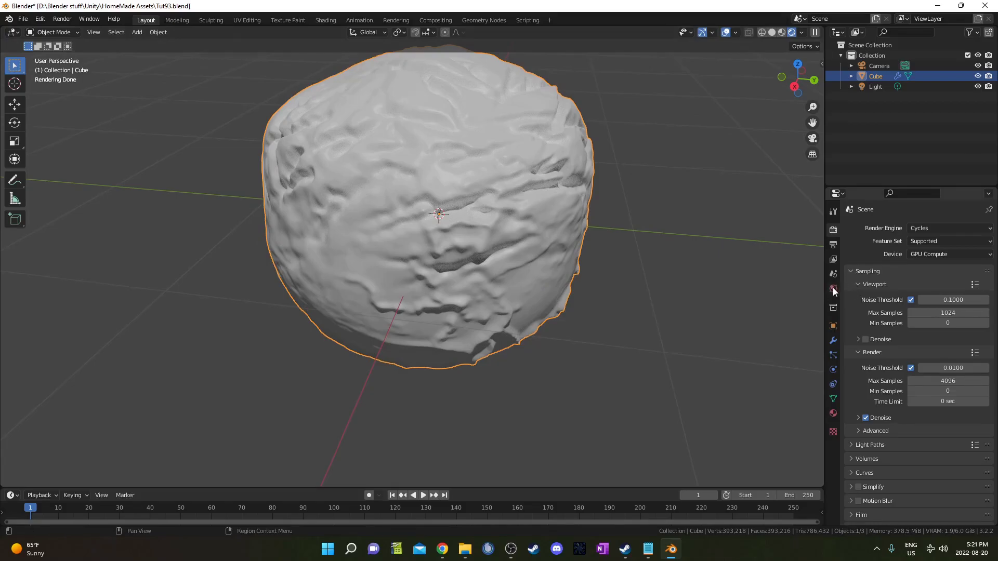
Light the world with an Environment Texture using cape_hill_1k.hdr from the HDRIHaven folder
left_click(834, 289)
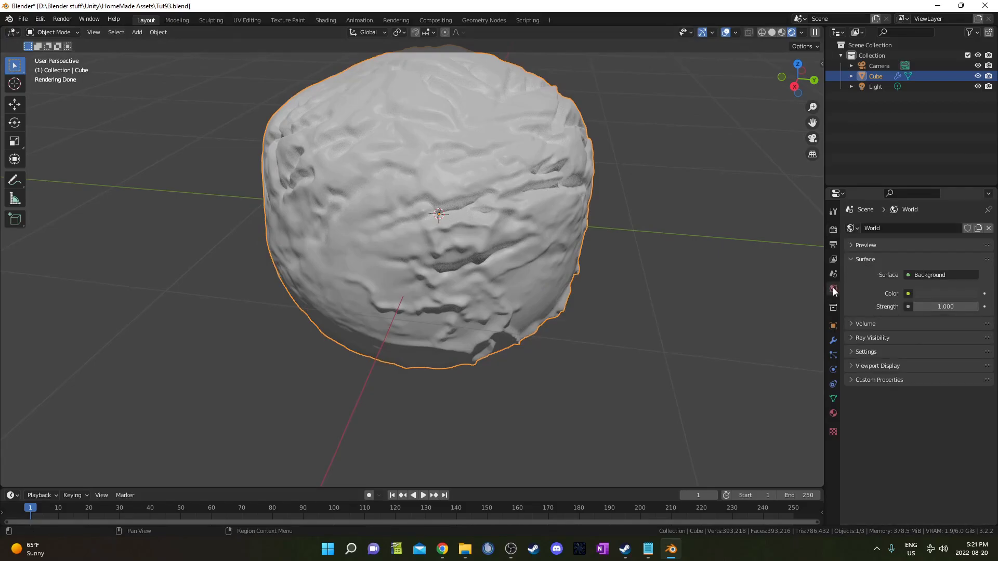
left_click(908, 294)
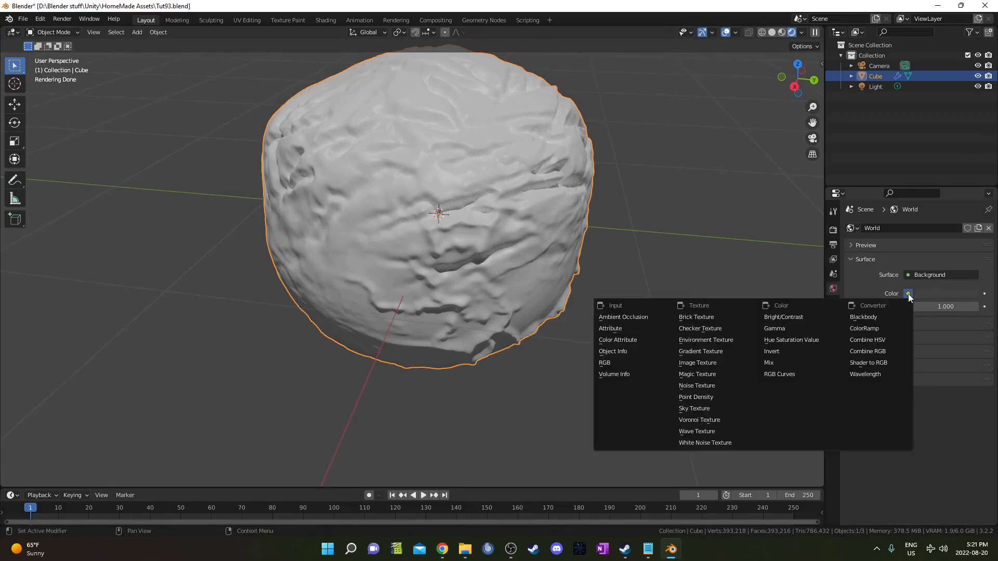
left_click(697, 341)
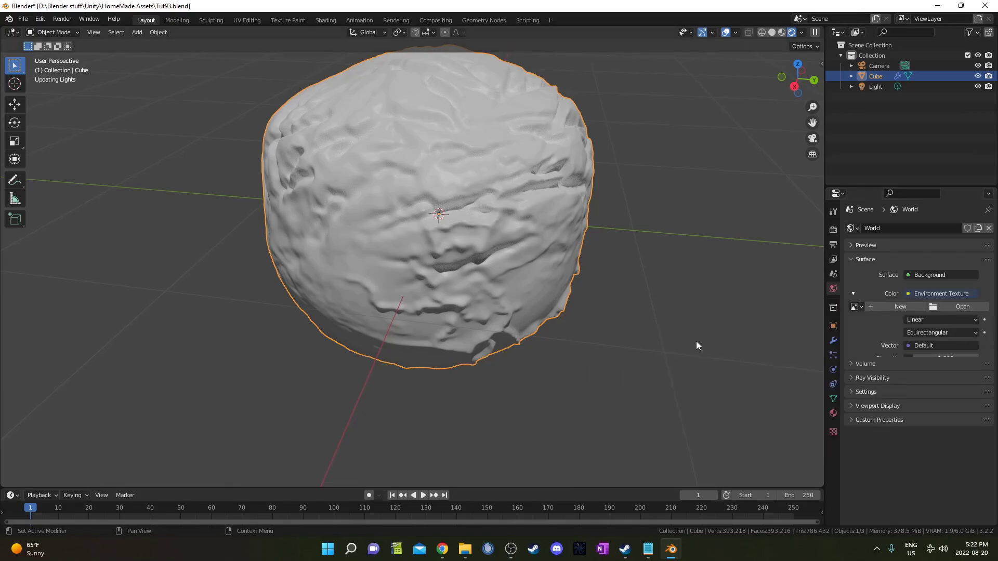
left_click(953, 307)
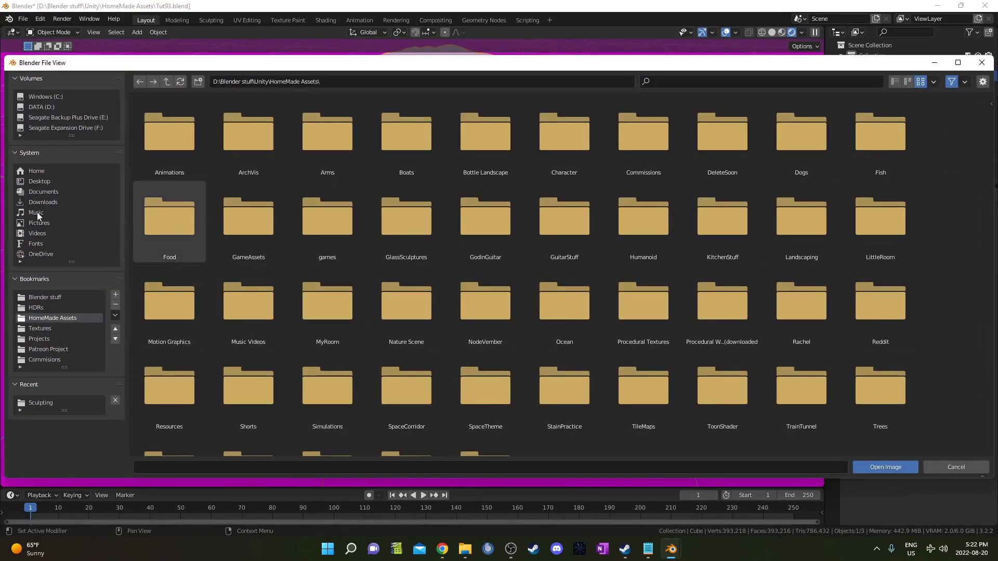
left_click(46, 307)
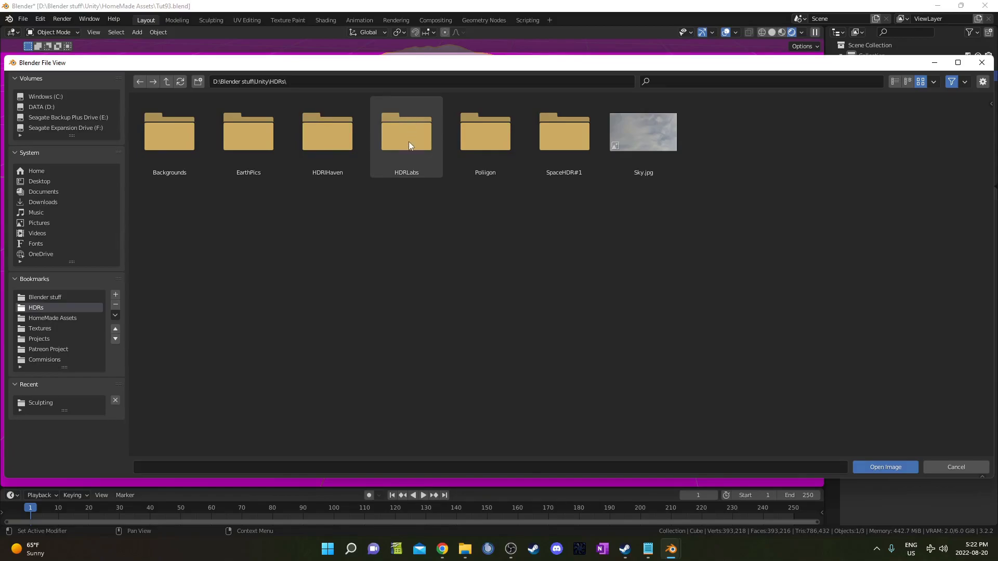
double_click(333, 151)
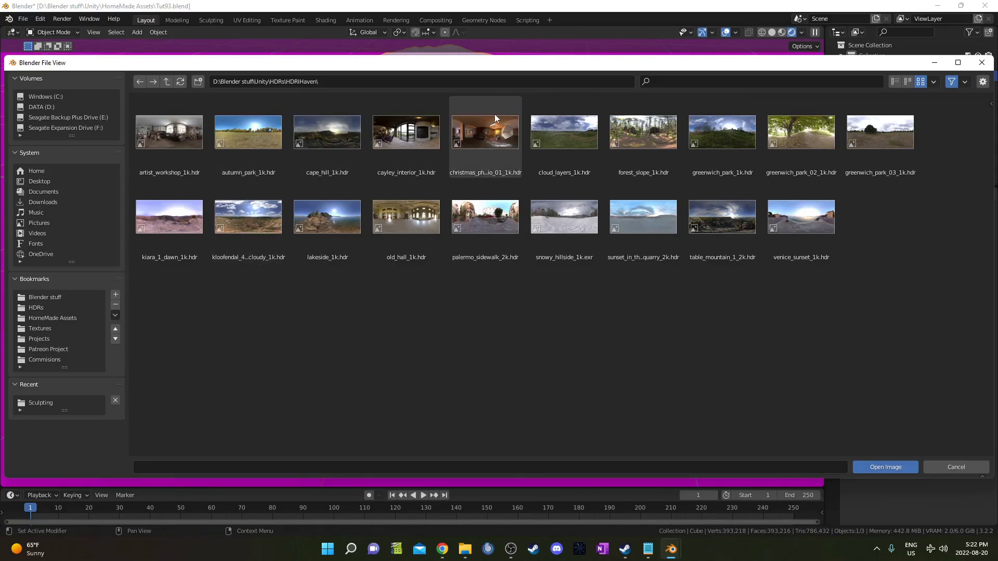
double_click(331, 136)
middle_click_drag(554, 215, 565, 241, "shift")
Hide the environment image from the camera by disabling the world's Camera ray visibility
left_click(866, 430)
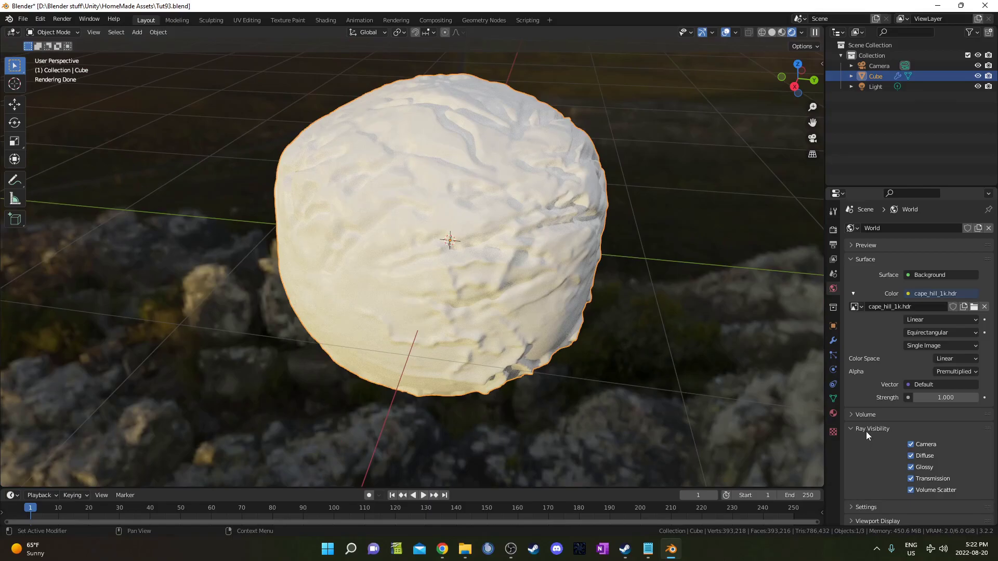
left_click(910, 444)
scroll(491, 316, "down", 3)
middle_click_drag(491, 316, 535, 314)
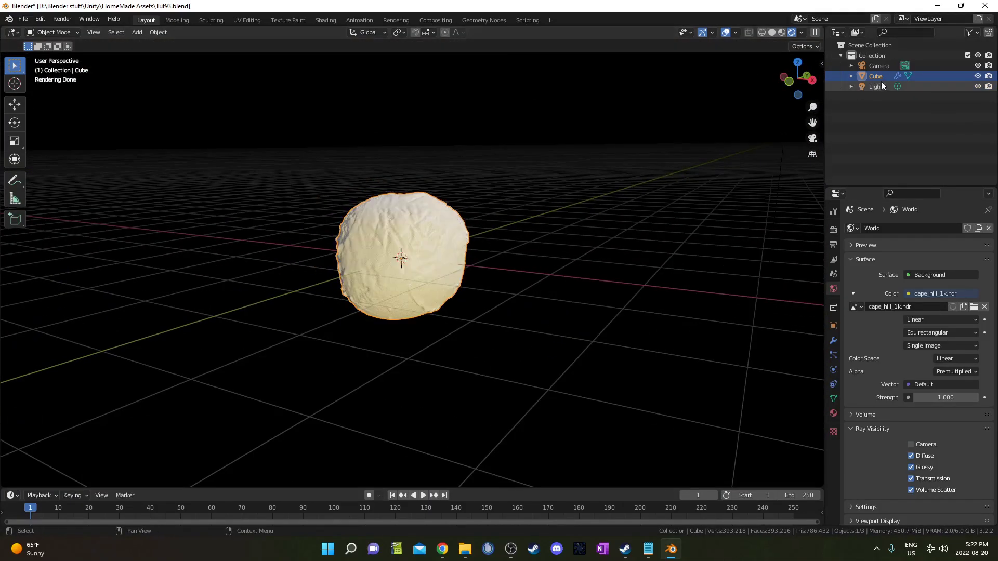
Delete the Light object from the scene and look closely at the cube lit only by the environment
left_click(880, 87)
key("Delete")
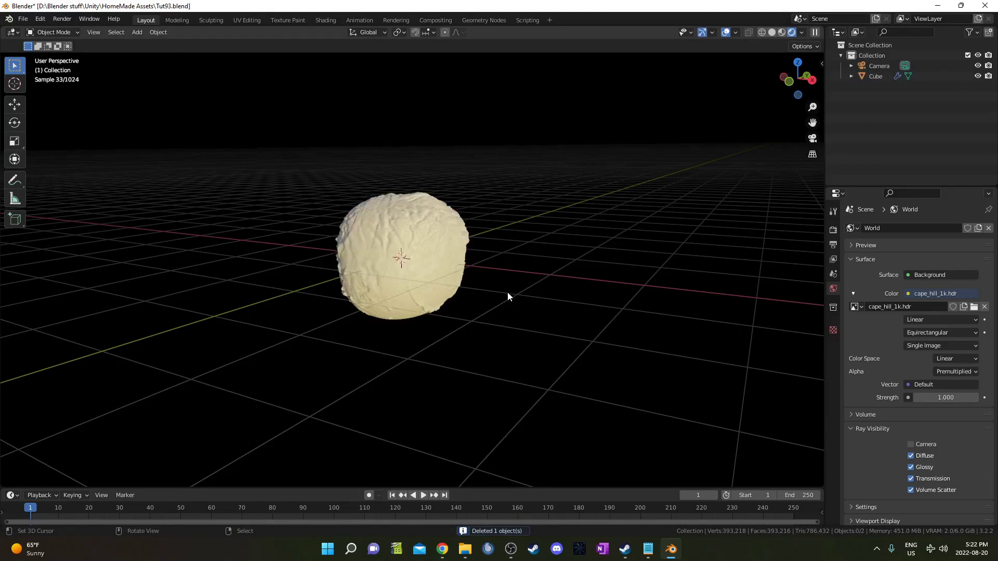
scroll(508, 296, "up", 1)
middle_click_drag(525, 350, 501, 319)
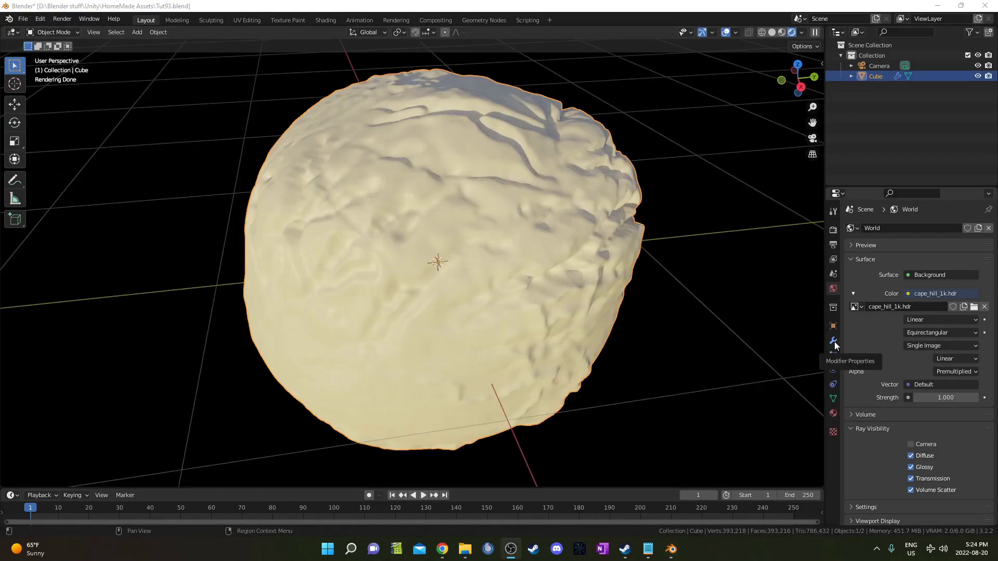
Try Simple subdivision on the cube's Subdivision modifier and inspect the rendered surface
left_click(834, 342)
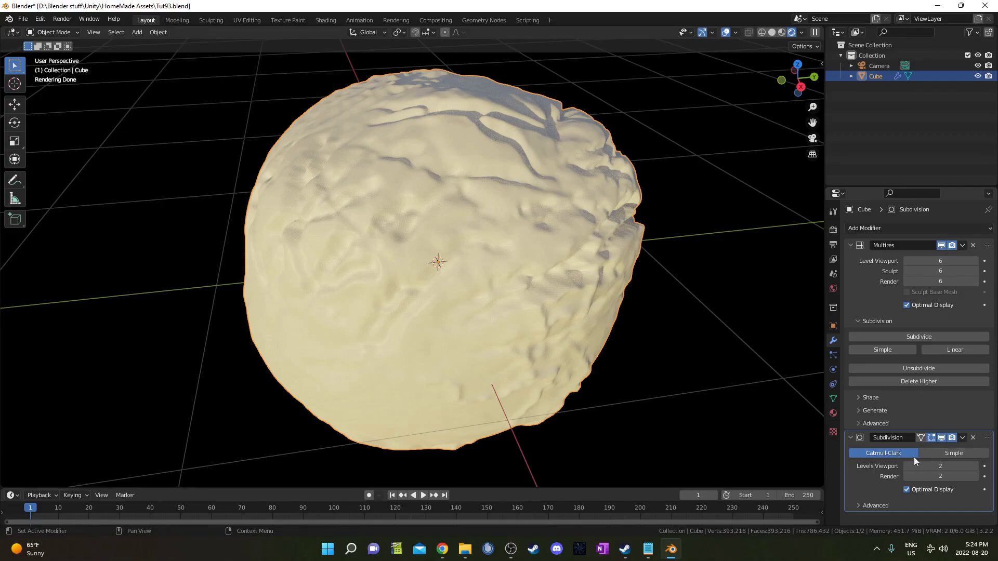
left_click(962, 454)
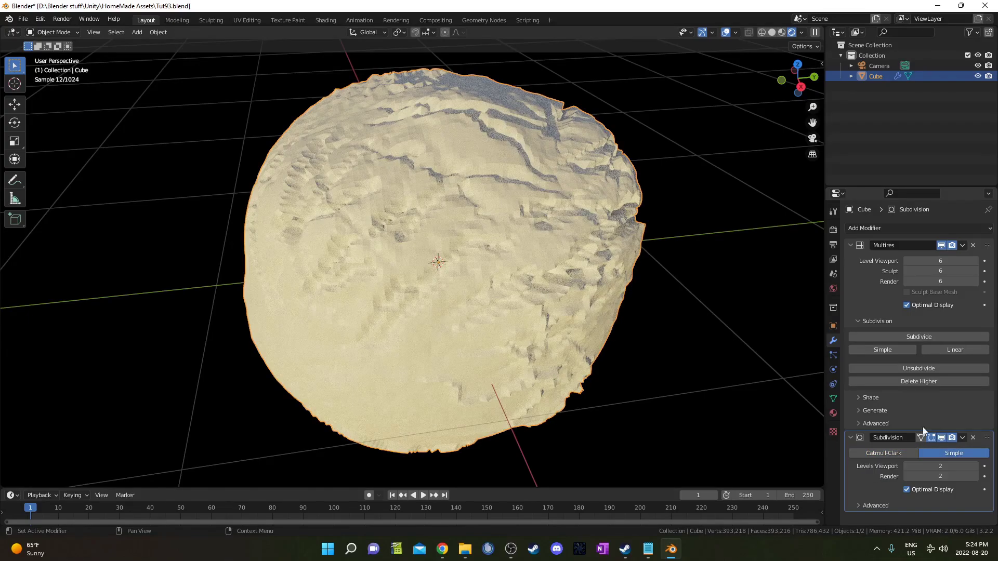
middle_click_drag(489, 217, 462, 242)
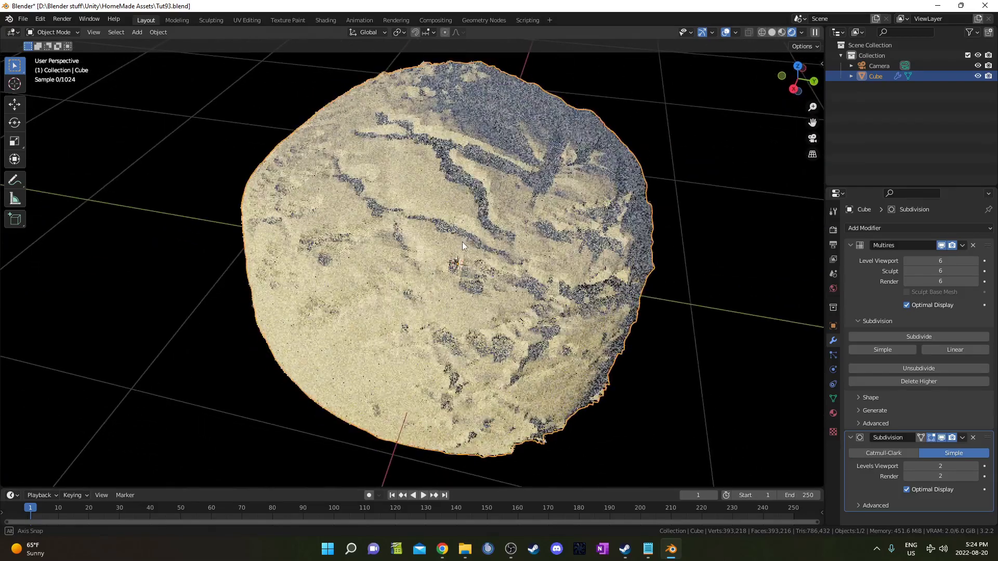
middle_click_drag(497, 292, 415, 174)
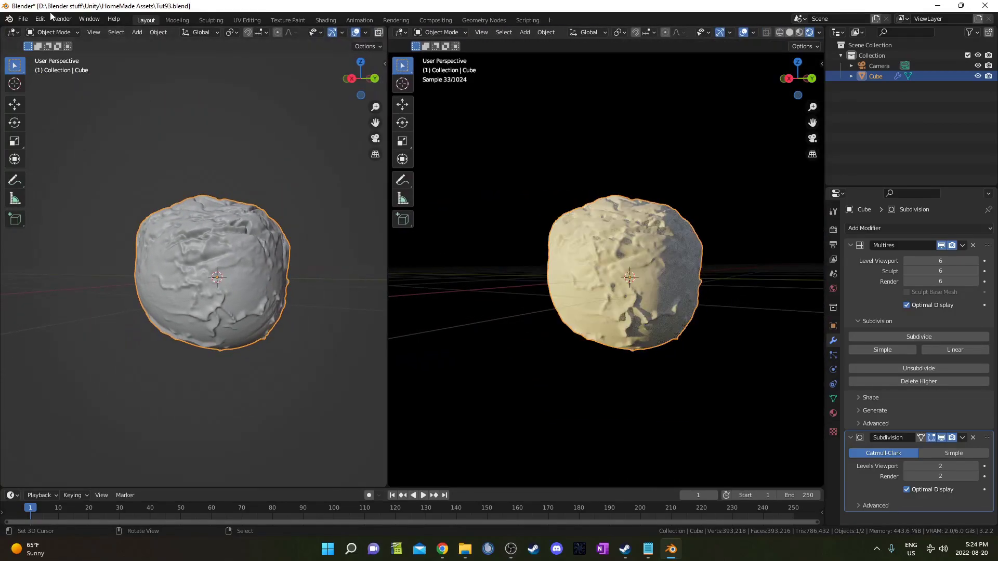
Turn the second viewport into a Shader Editor framing the cube's material nodes, with the sidebar hidden
left_click(11, 33)
left_click(39, 127)
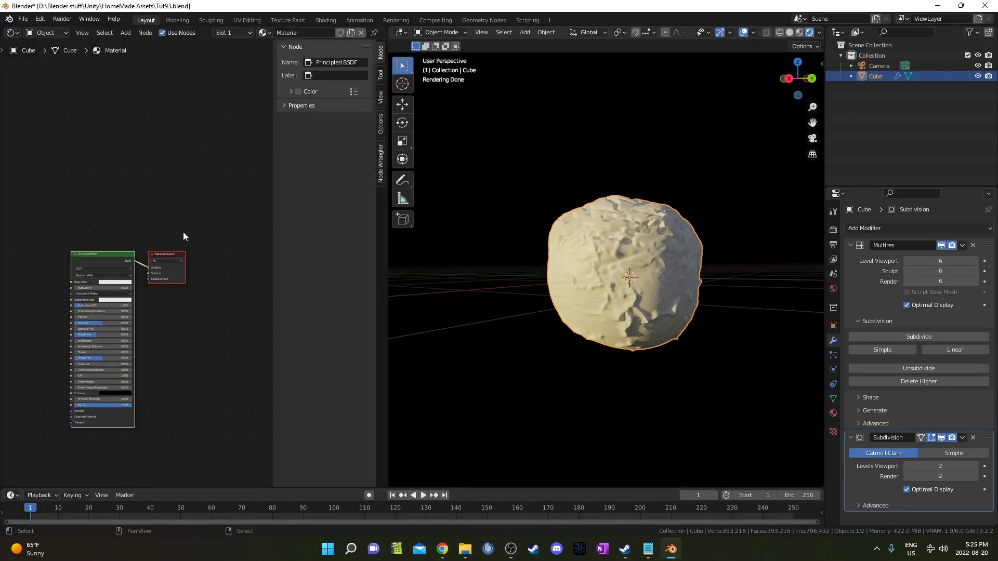
key("n")
key("Home")
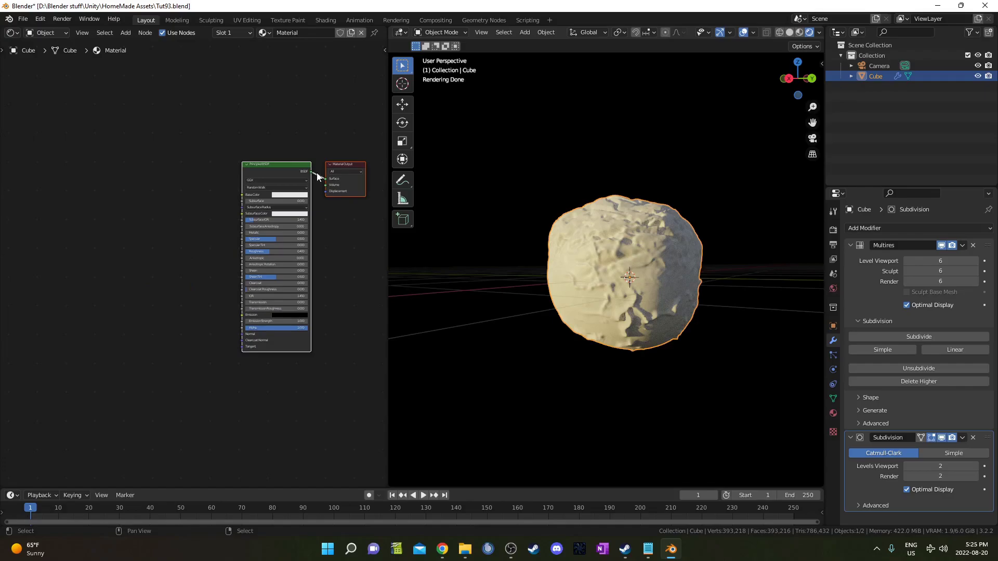
scroll(289, 185, "up", 1)
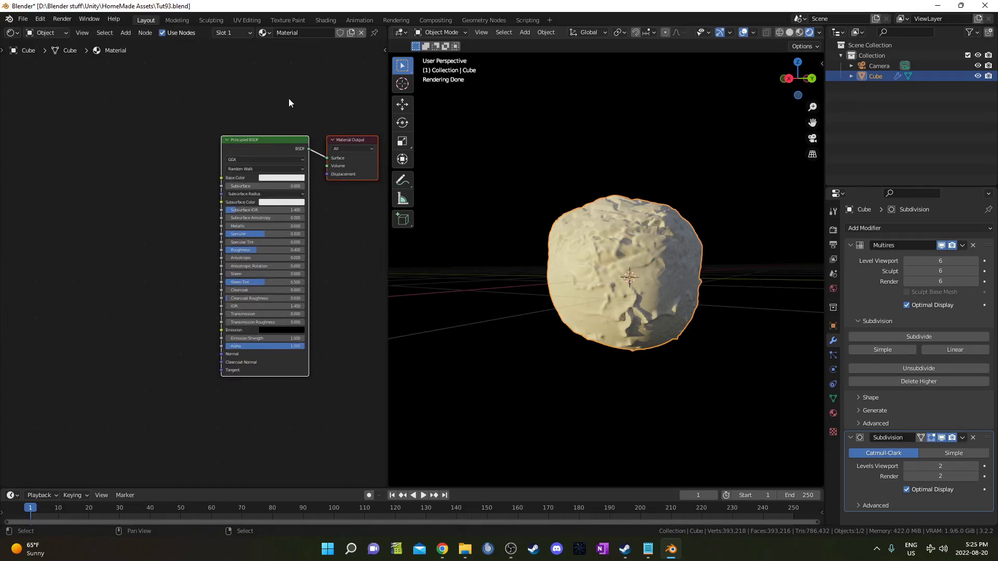
Add a Noise Texture with Mapping and Texture Coordinate nodes, driving the mapping with Object coordinates
key("shift+a")
left_click(131, 178)
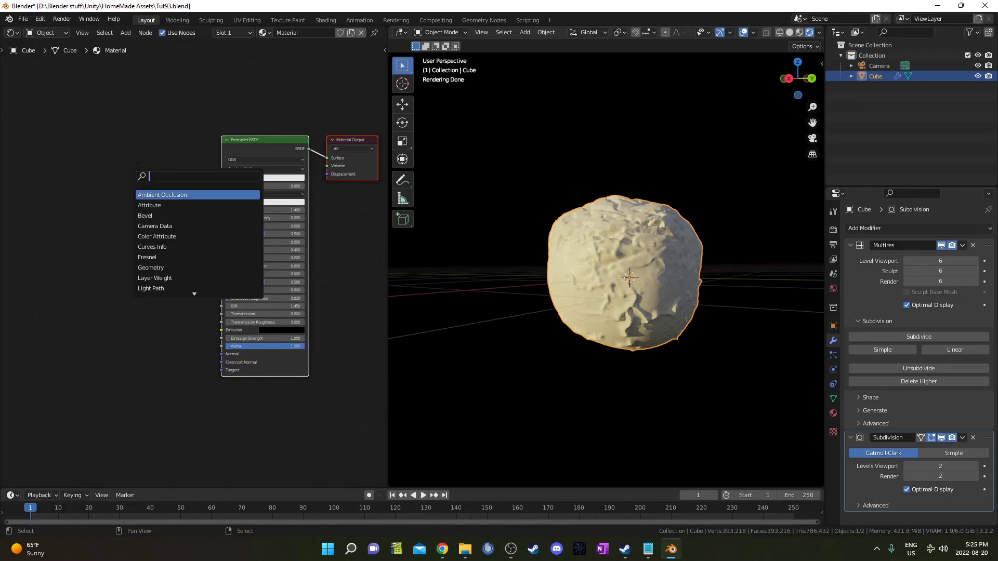
type("noise")
key("Return")
left_click(91, 199)
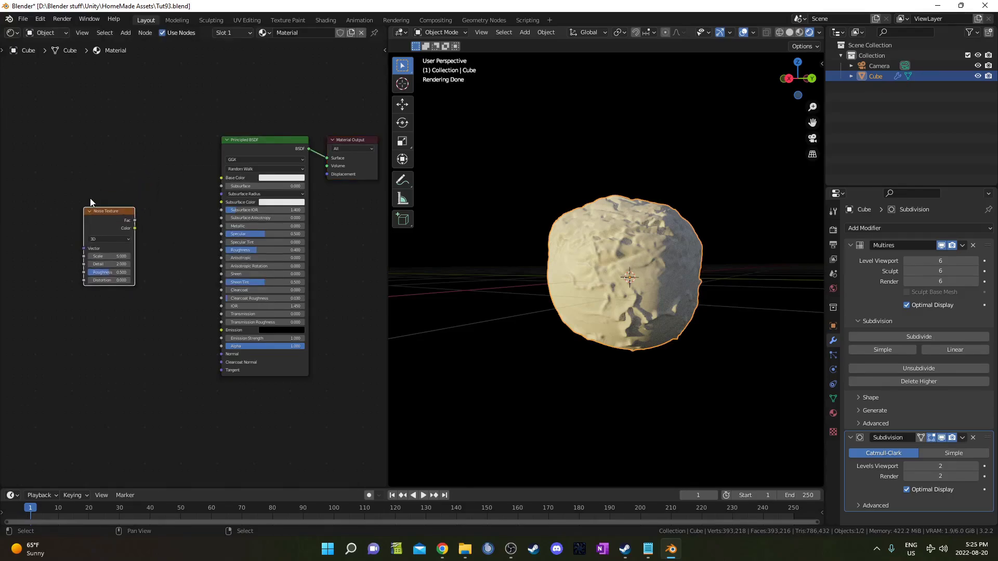
key("ctrl+t")
middle_click_drag(92, 198, 248, 192)
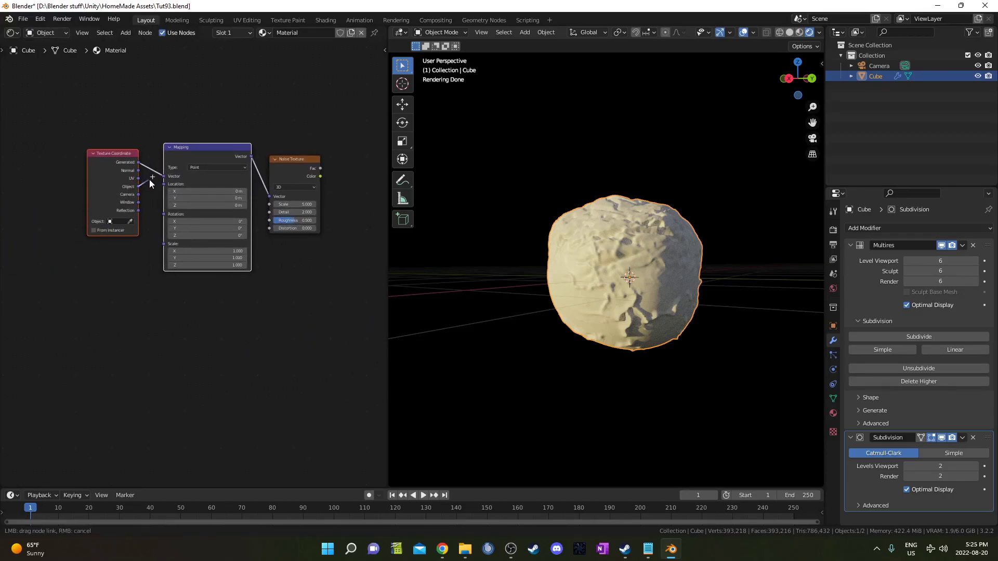
middle_click_drag(129, 189, 21, 272)
Add an Ambient Occlusion node above the Noise Texture and preview its Color output on the sculpted cube
key("shift+a")
type("ambine")
key("Return")
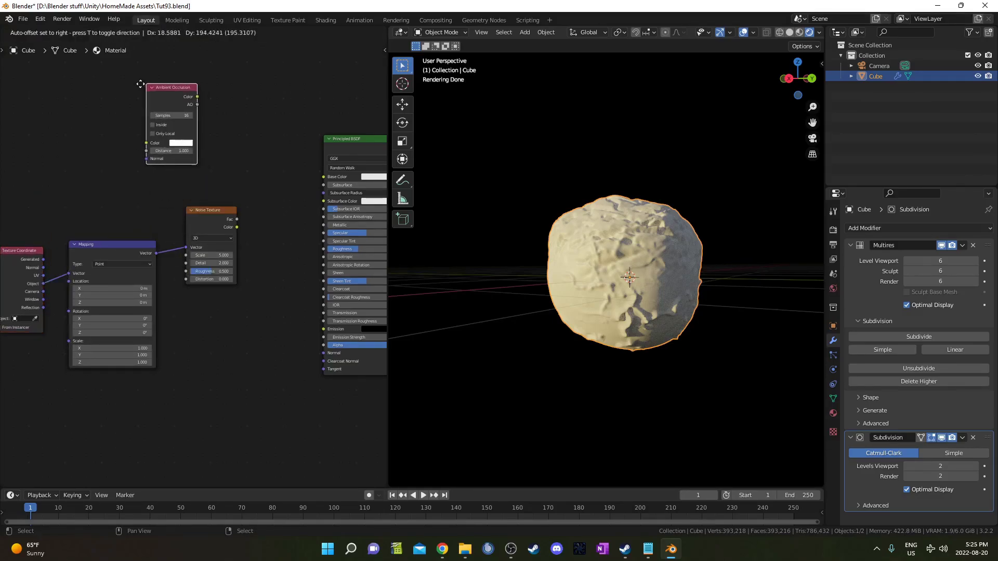
left_click(107, 94)
left_click(140, 97, "ctrl+shift")
middle_click_drag(661, 235, 648, 287)
scroll(651, 281, "up", 4)
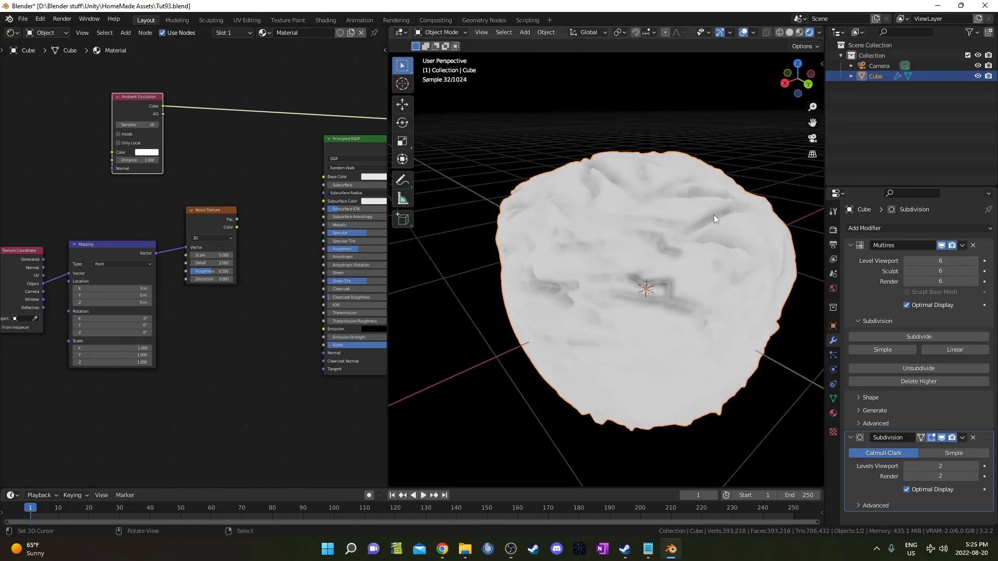
middle_click_drag(715, 217, 572, 267)
Insert a ColorRamp between the Ambient Occlusion node's Color output and the Material Output
middle_click_drag(183, 163, 170, 180)
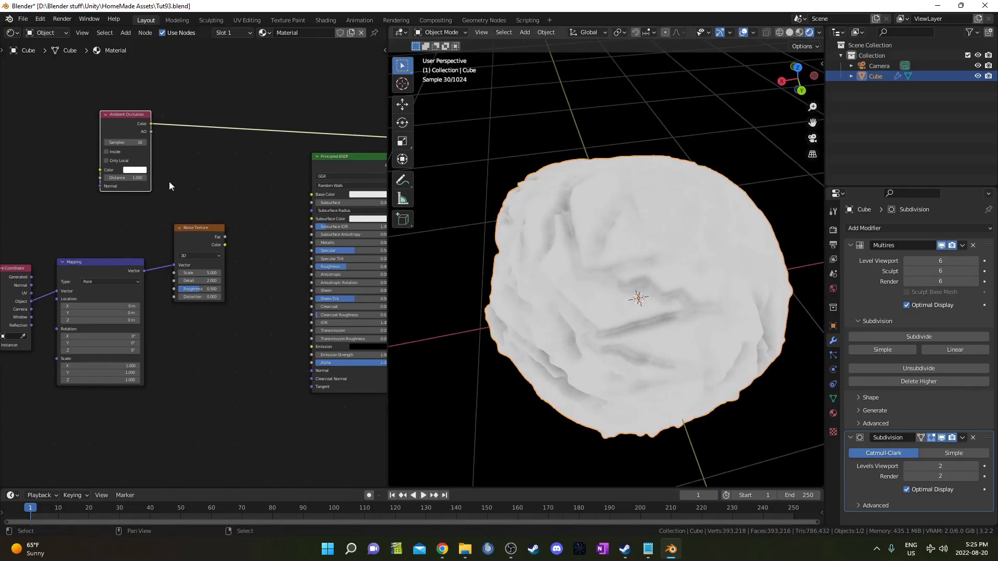
key("shift+a")
type("color")
key("Return")
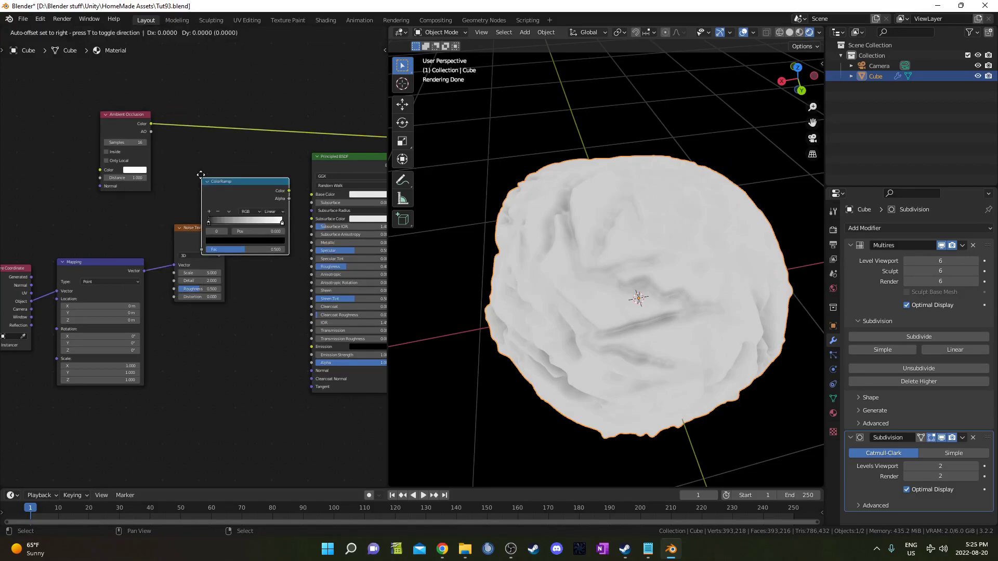
left_click(182, 148)
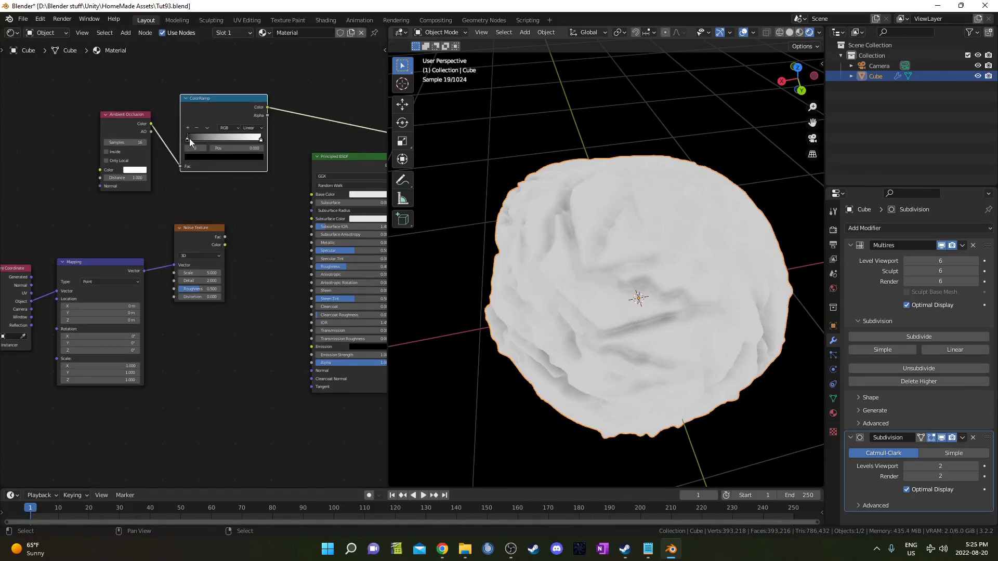
Move the ambient occlusion ramp's black stop to 0.591 and combine the ramp's Color with the Noise Texture's Fac in a Mix node
left_click_drag(189, 138, 242, 143)
middle_click_drag(276, 186, 158, 136)
scroll(158, 136, "down", 1)
right_click_drag(138, 97, 115, 226, "ctrl+shift")
middle_click_drag(226, 219, 127, 231)
left_click_drag(156, 105, 200, 154)
left_click_drag(200, 154, 337, 175)
scroll(107, 208, "up", 1)
middle_click_drag(106, 209, 182, 250)
scroll(182, 250, "up", 1)
left_click(196, 189)
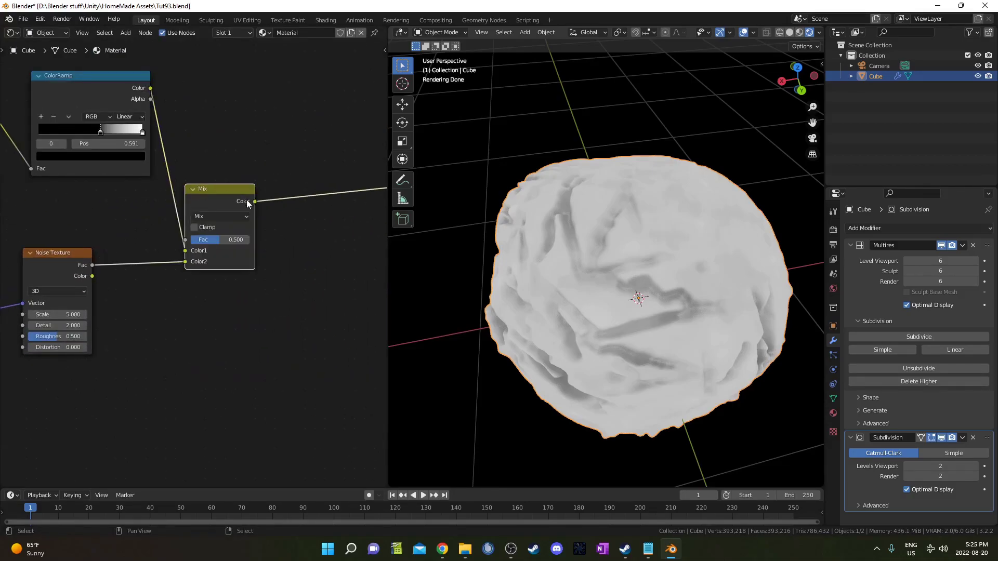
Insert a second ColorRamp after the Mix node, fed by the mixed Color
left_click_drag(228, 196, 261, 176)
middle_click_drag(232, 248, 269, 238)
middle_click_drag(175, 310, 128, 266)
middle_click_drag(235, 206, 206, 239)
key("shift+a")
left_click(207, 235)
type("color")
key("Return")
left_click(161, 143)
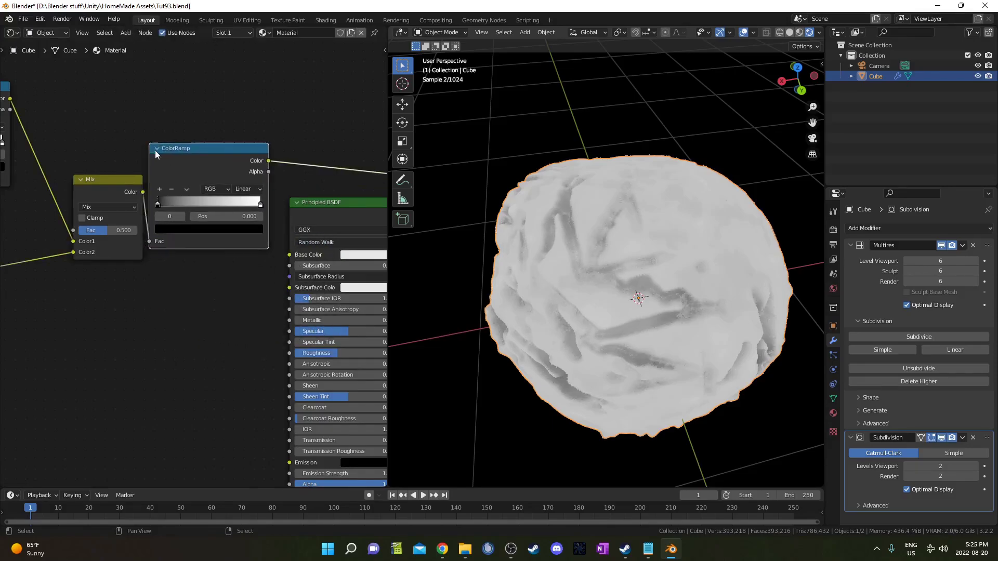
Connect the second ColorRamp to the Principled BSDF's Base Color and move its black stop to 0.236
middle_click_drag(359, 307, 201, 328)
left_click_drag(208, 224, 244, 228)
scroll(351, 293, "down", 8)
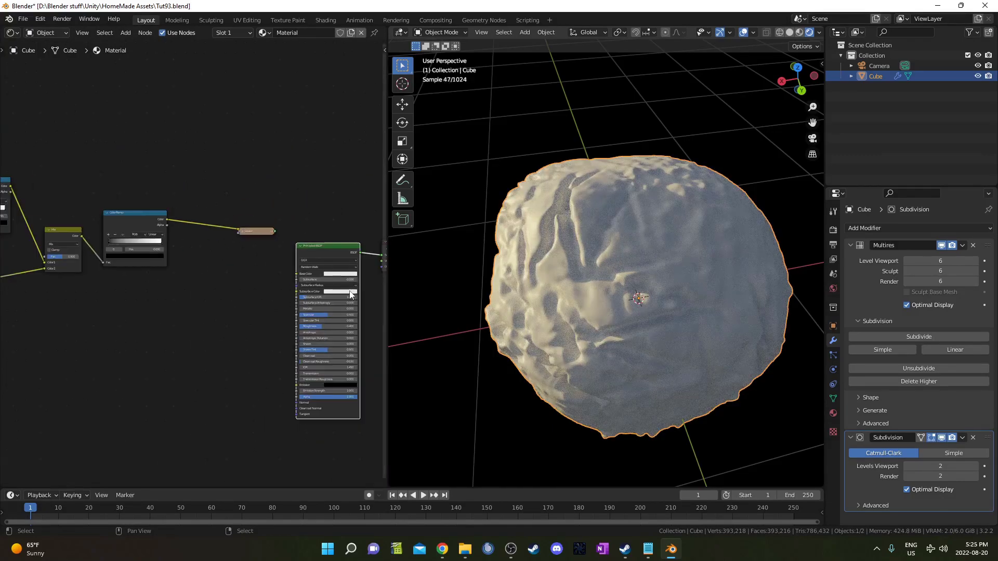
mouse_move(310, 248)
left_mouse_down("alt")
mouse_move(190, 250)
mouse_move(267, 222)
left_mouse_up("alt")
scroll(248, 248, "up", 7)
scroll(242, 261, "down", 1)
middle_click_drag(121, 254, 174, 244)
left_click_drag(95, 211, 123, 216)
scroll(123, 216, "up", 2)
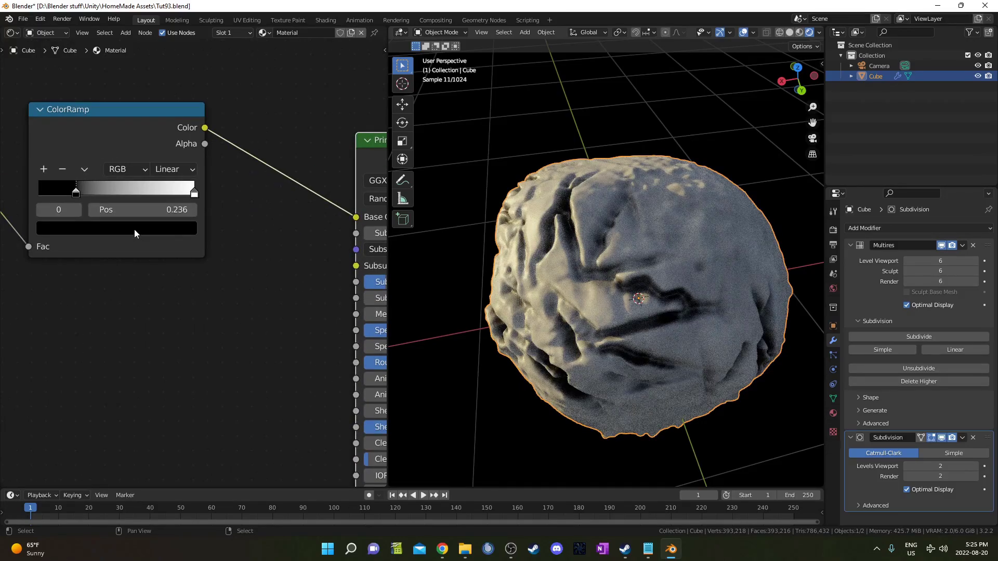
Recolor the base color ramp's dark stop to a dark blue with a value of 0.073
left_click(134, 229)
scroll(95, 313, "up", 3)
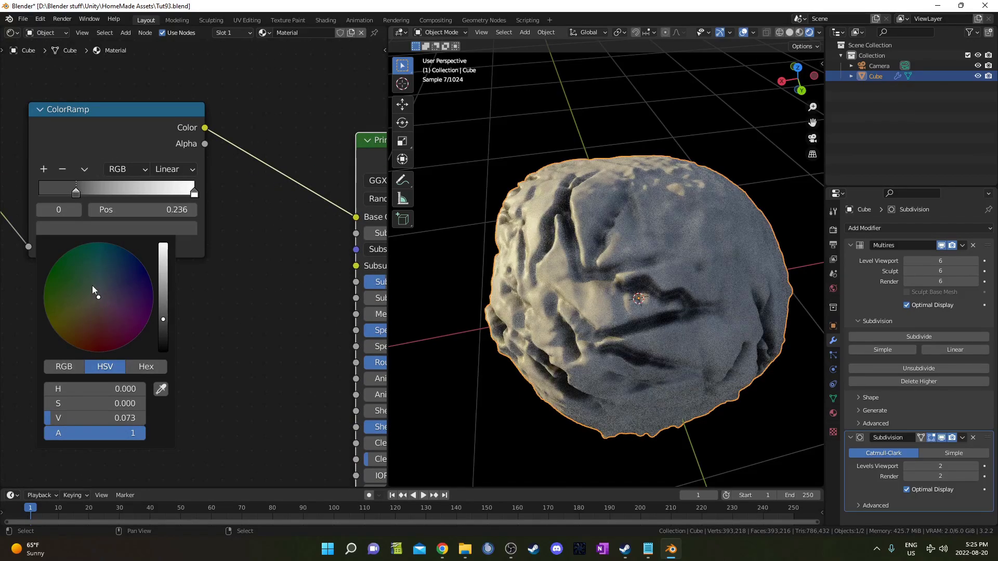
left_click(108, 279)
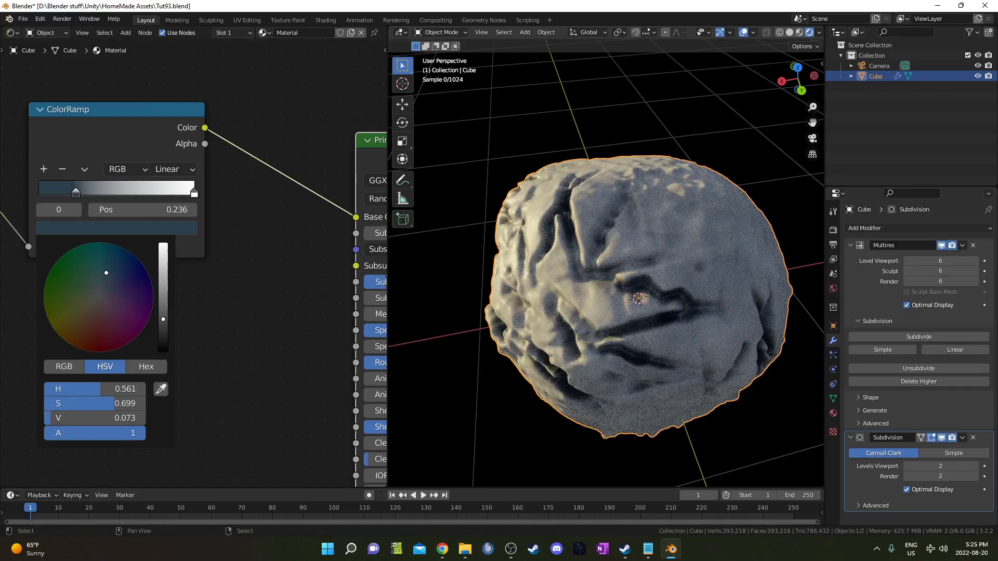
left_click(98, 230)
left_click(112, 274)
scroll(113, 276, "down", 3)
scroll(114, 275, "up", 3)
left_click(115, 276)
Recolor the base color ramp's white stop at position 1.000 to light cyan
left_click(194, 193)
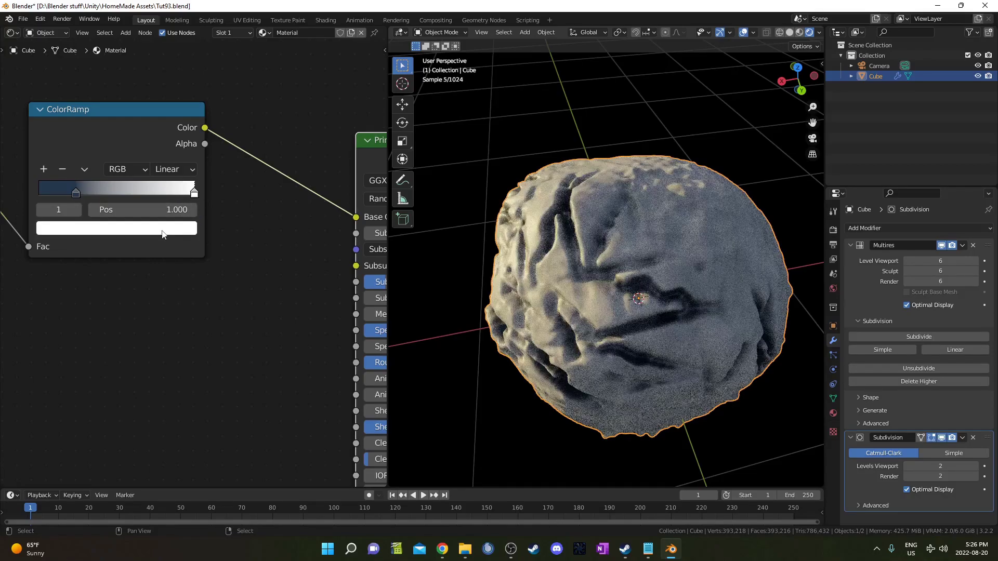
left_click(189, 230)
left_click(103, 273)
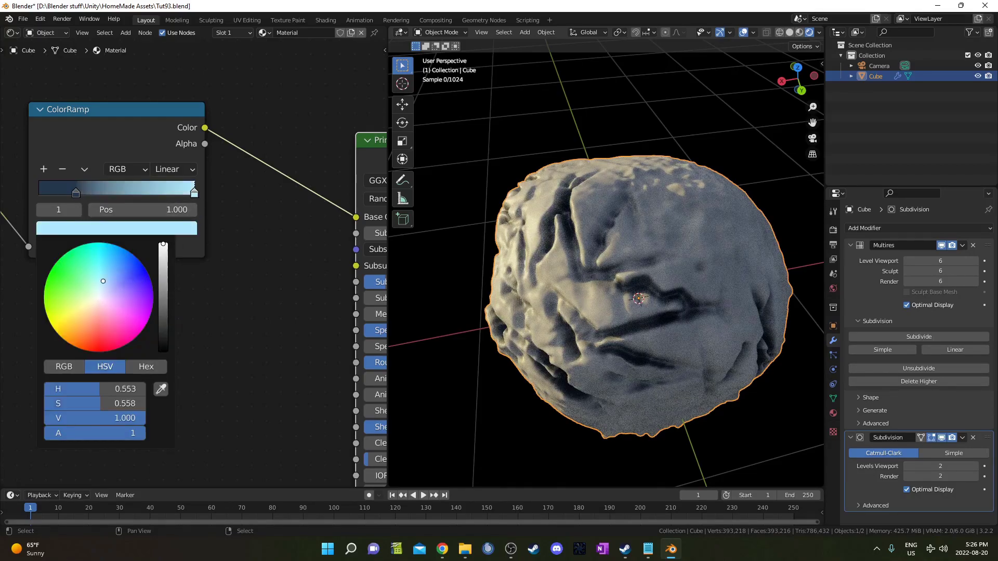
left_click_drag(103, 273, 100, 273)
scroll(622, 296, "down", 4)
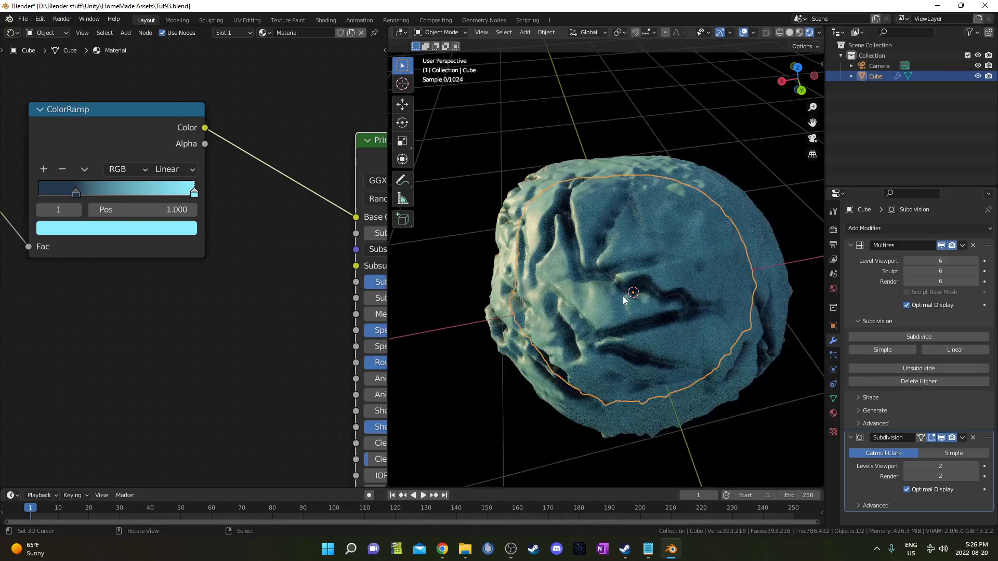
Duplicate the base color ramp below the original with its input link kept, reset it, and connect its Color to Roughness
middle_click_drag(622, 296, 513, 295)
scroll(698, 312, "up", 3)
middle_click_drag(227, 284, 182, 270)
scroll(182, 274, "down", 3)
key("shift+d")
left_click(117, 299)
left_click(95, 314)
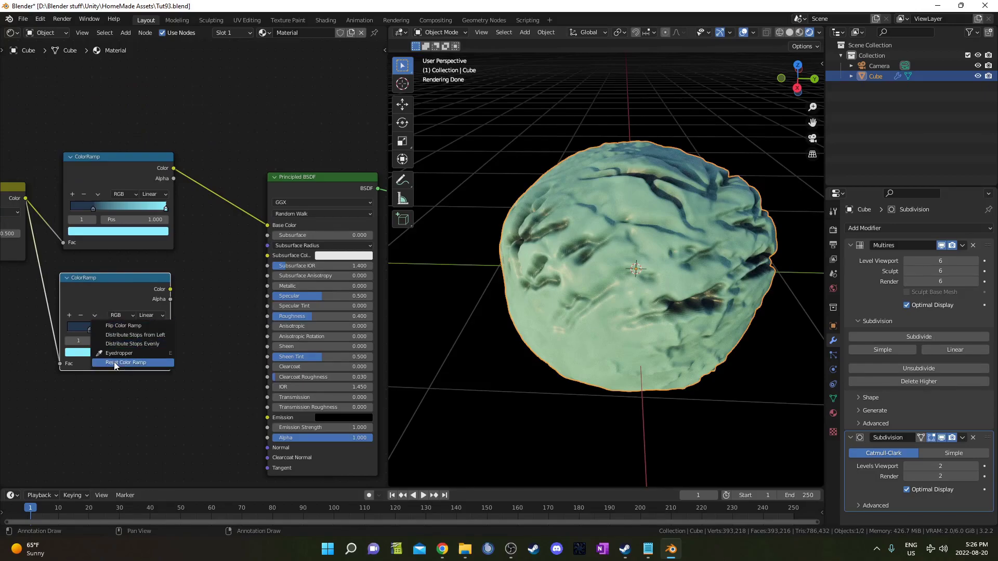
left_click(115, 364)
left_click_drag(170, 289, 212, 298)
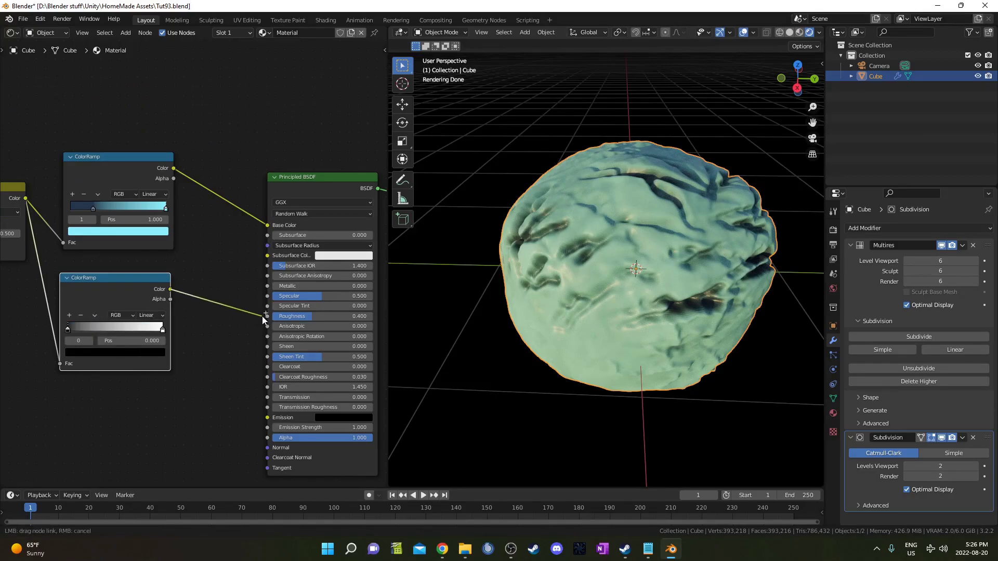
left_click_drag(263, 316, 264, 316)
Adjust the roughness ramp while previewing it, with the white stop at 0.250 and the black stop at 0.836
scroll(190, 270, "up", 3)
middle_click_drag(70, 344, 134, 340)
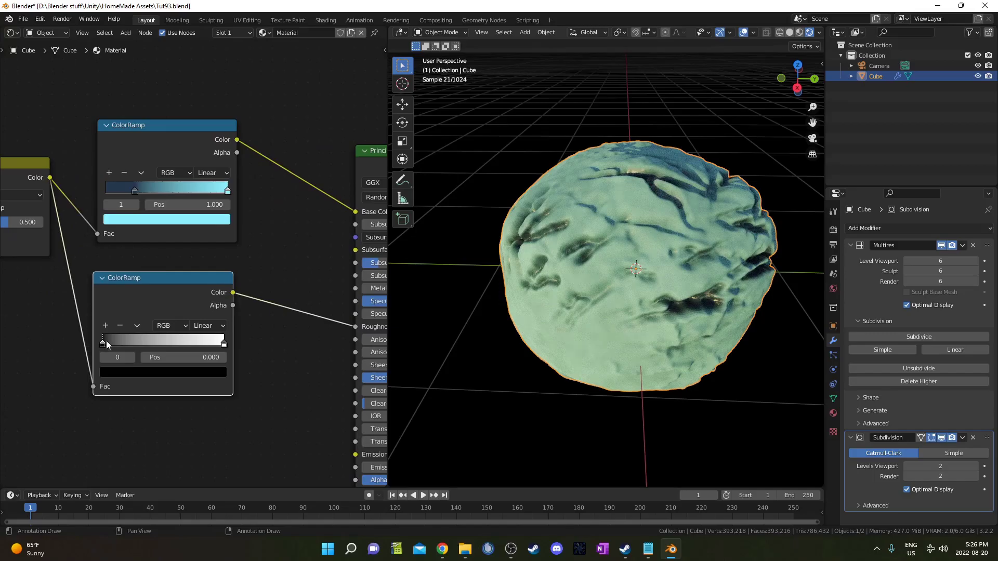
left_click_drag(106, 342, 139, 342)
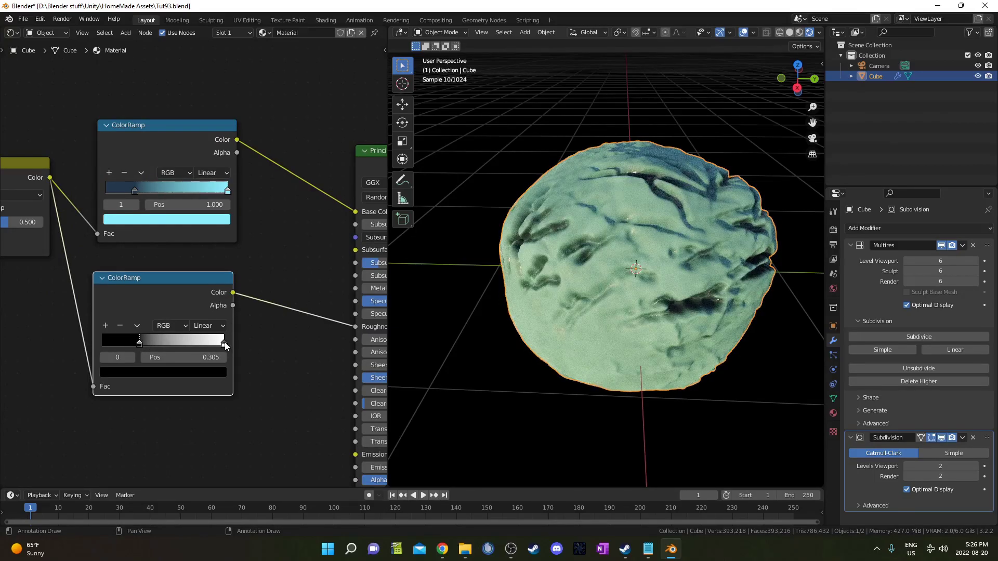
left_click_drag(224, 342, 185, 342)
mouse_move(140, 342)
left_mouse_down()
mouse_move(224, 347)
mouse_move(134, 346)
left_mouse_up()
left_click(155, 294, "ctrl+shift")
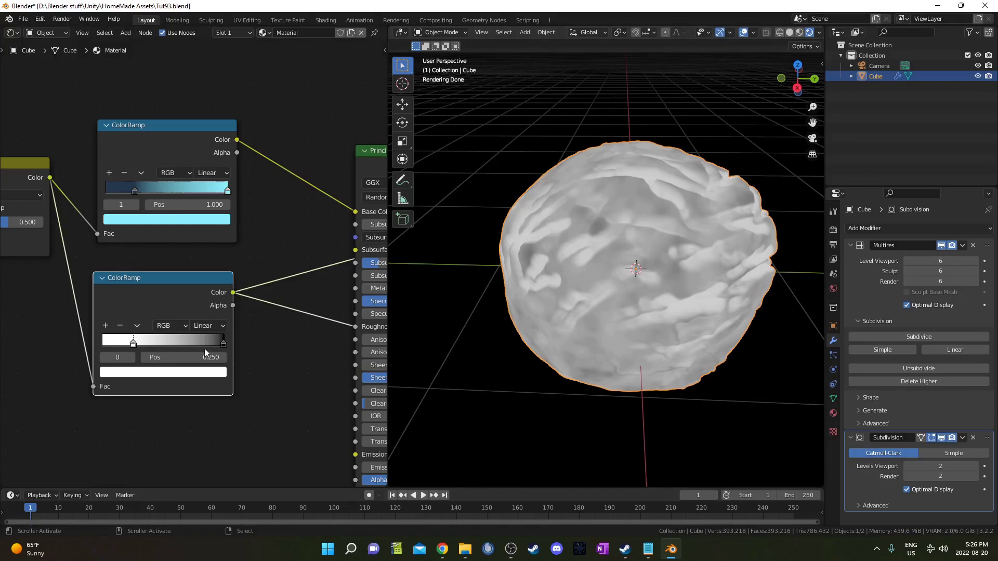
mouse_move(224, 343)
left_mouse_down()
mouse_move(193, 343)
mouse_move(206, 342)
left_mouse_up()
Switch the preview back to the Principled BSDF and inspect the shaded cube from several angles
scroll(294, 334, "down", 3)
middle_click_drag(294, 333, 211, 307)
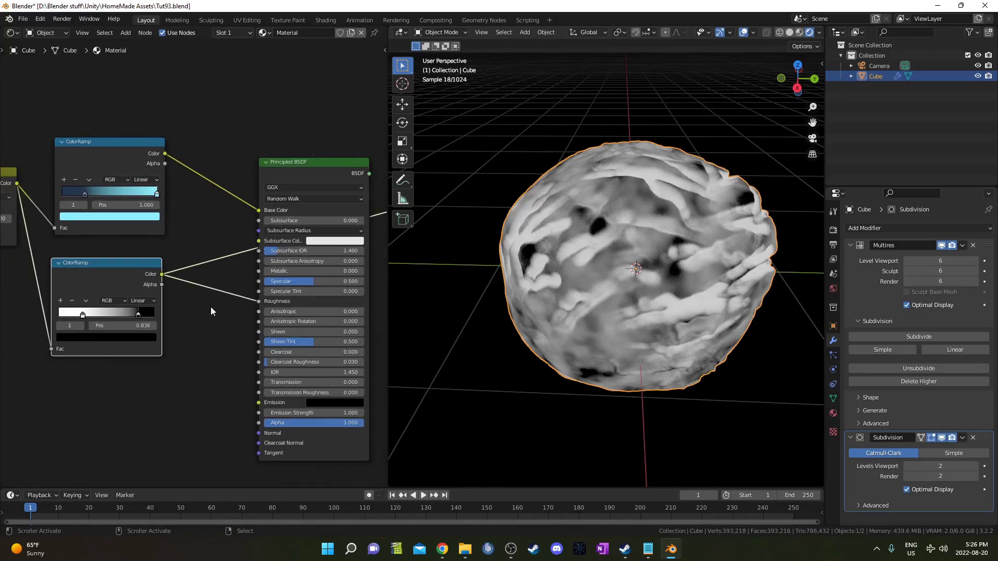
left_click(321, 173, "ctrl+shift")
middle_click_drag(676, 273, 665, 236)
scroll(665, 236, "up", 1)
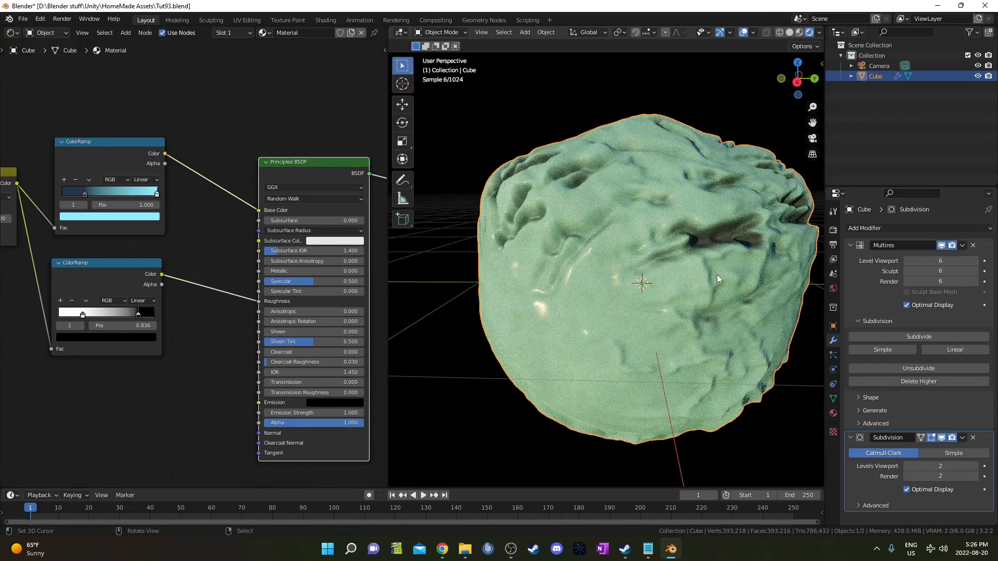
middle_click_drag(718, 275, 683, 267)
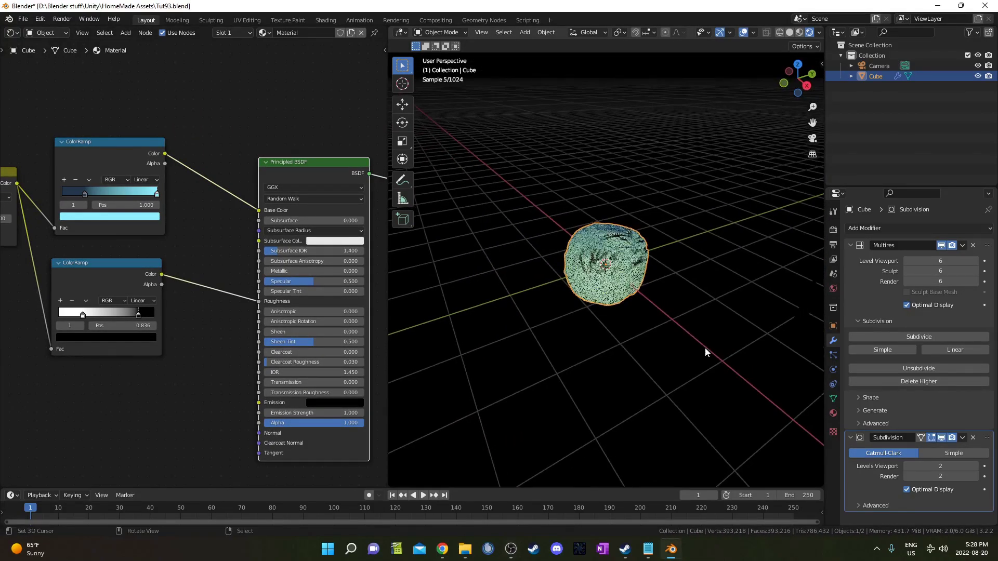
Move the camera back along its local Z axis to about X 6.09 m so the whole cube fits in frame
key("KP_3")
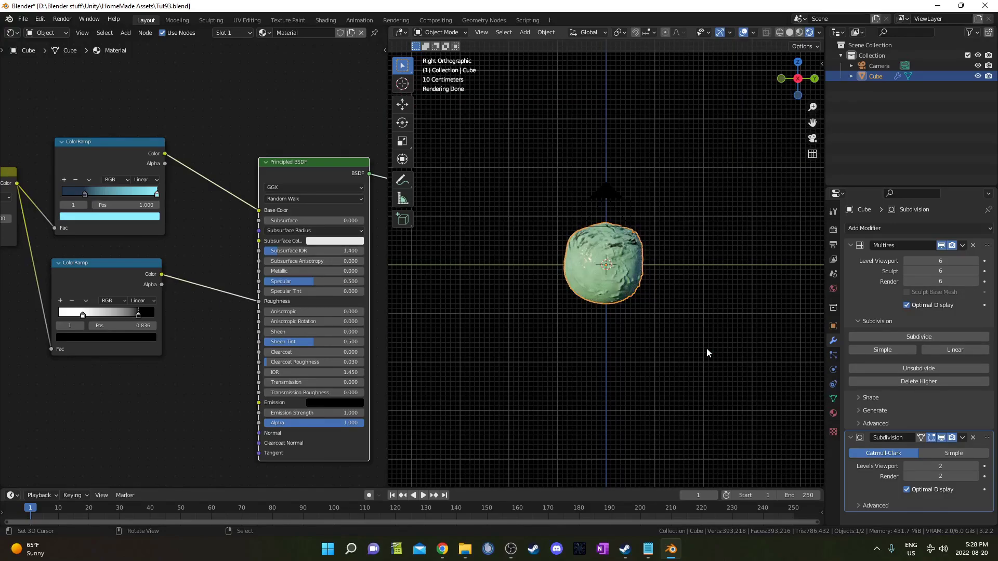
key("KP_Decimal")
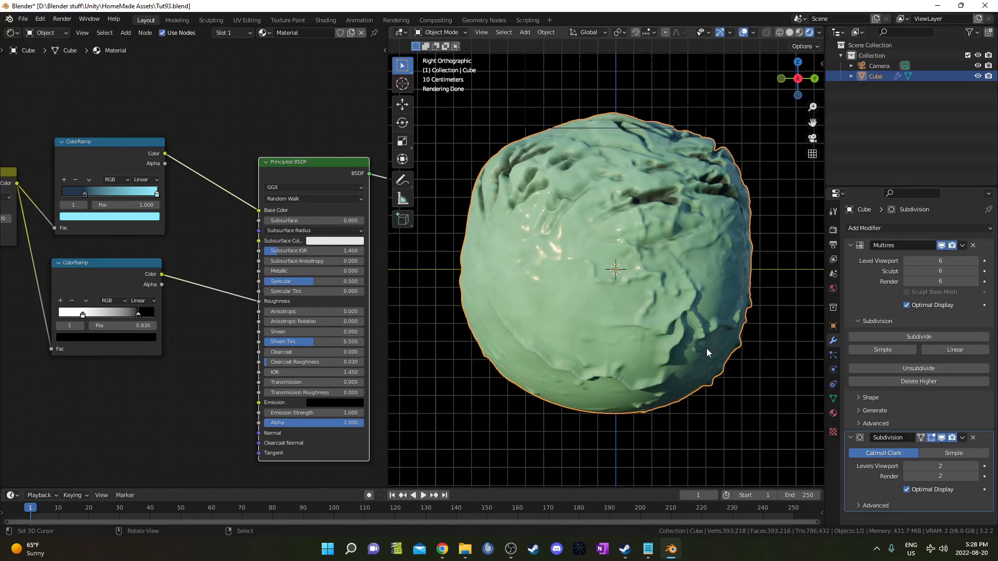
key("KP_0")
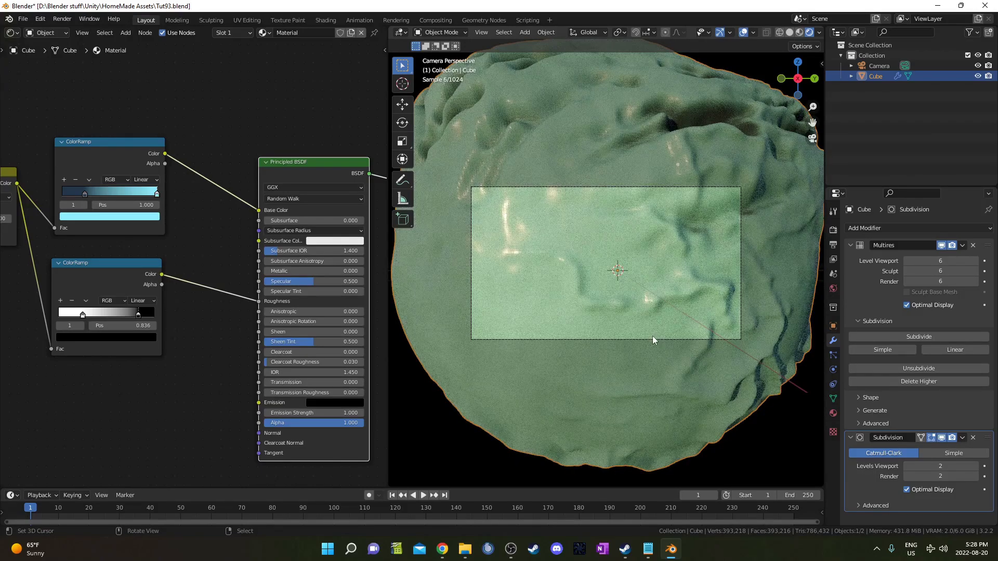
left_click(652, 339)
key("g")
key("z")
key("z")
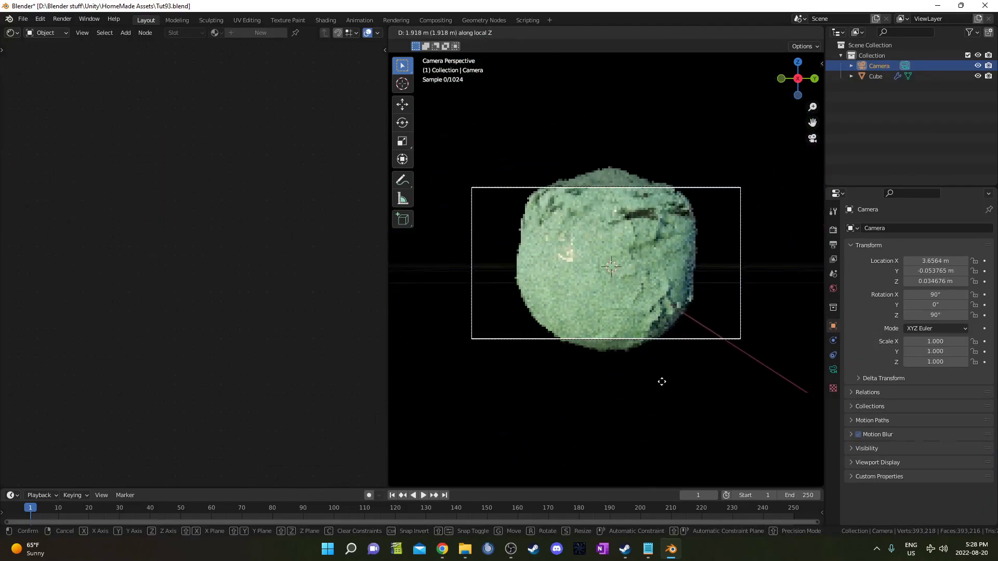
left_click(664, 397)
Set the camera's Y location to 0 m
key("n")
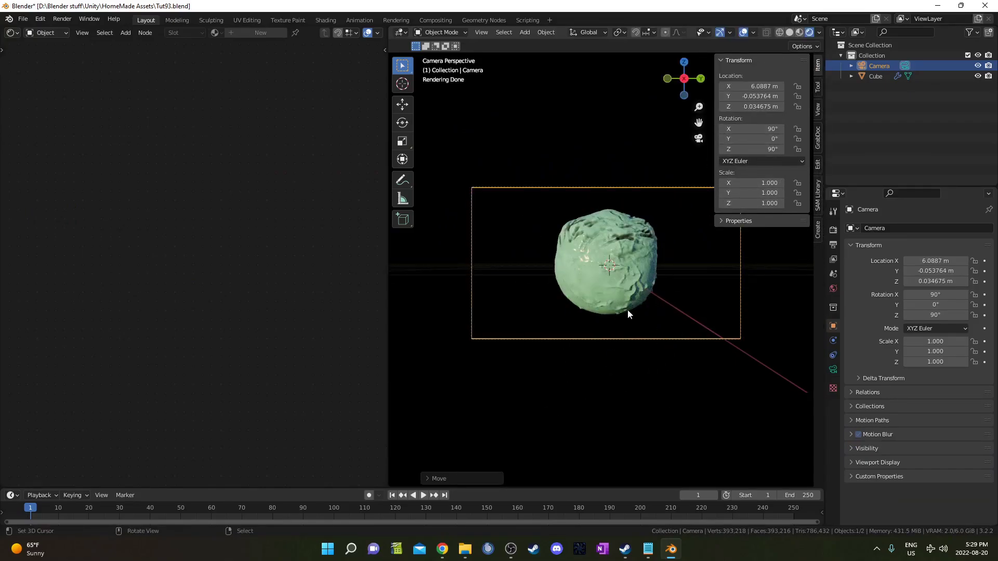
left_click(755, 97)
type("0")
key("Return")
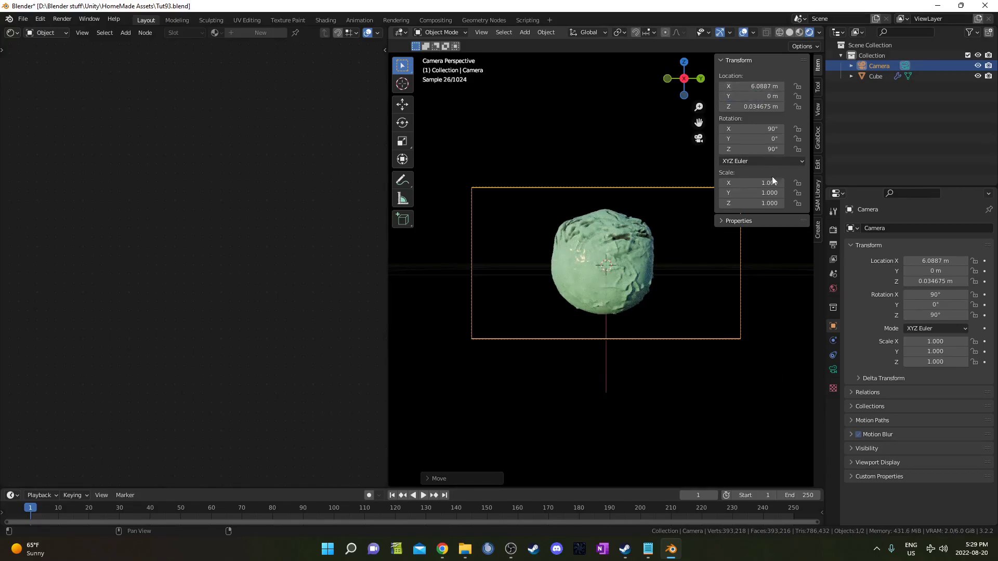
Tilt the camera about its local X axis to an X rotation of about 75.7°
key("r")
key("x")
key("x")
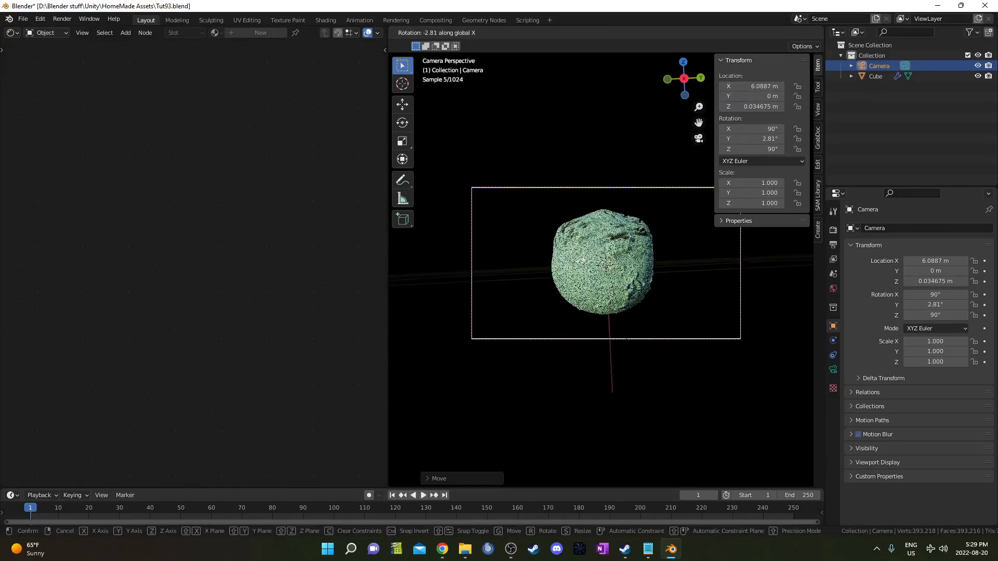
left_click(663, 376)
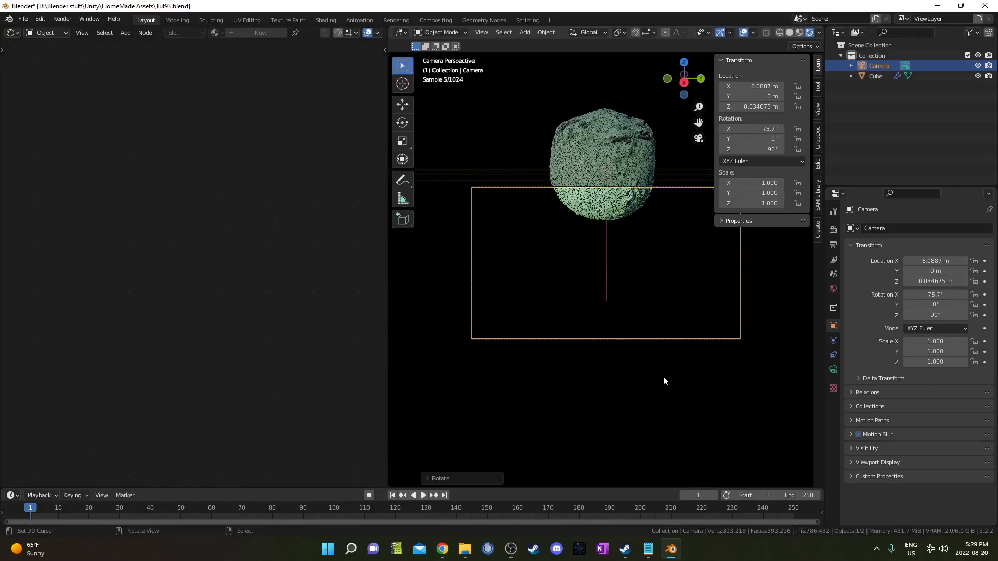
Raise the camera along the global Z axis to about 1.5 m, bringing the cube back into frame
key("g")
key("z")
key("z")
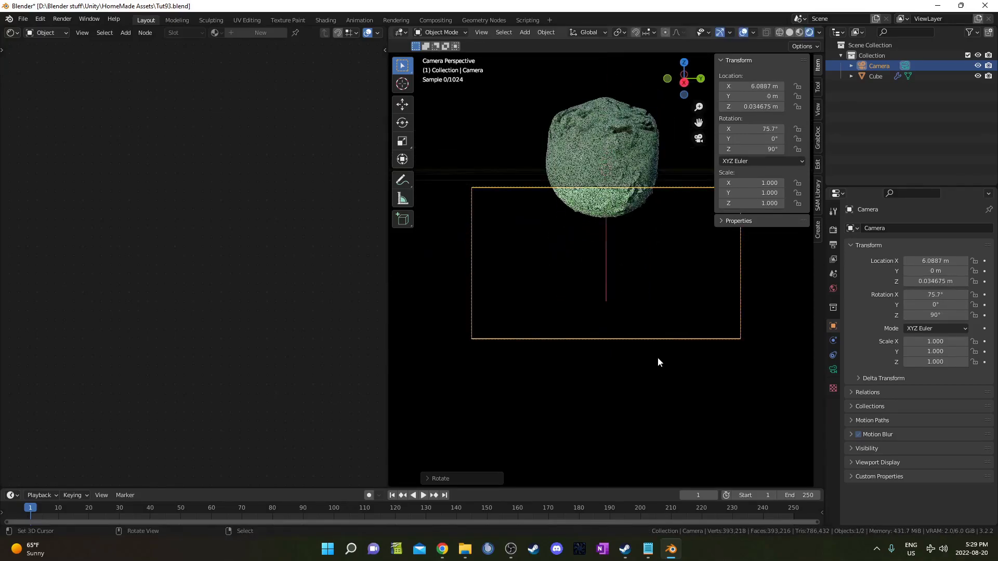
key("z")
key("z")
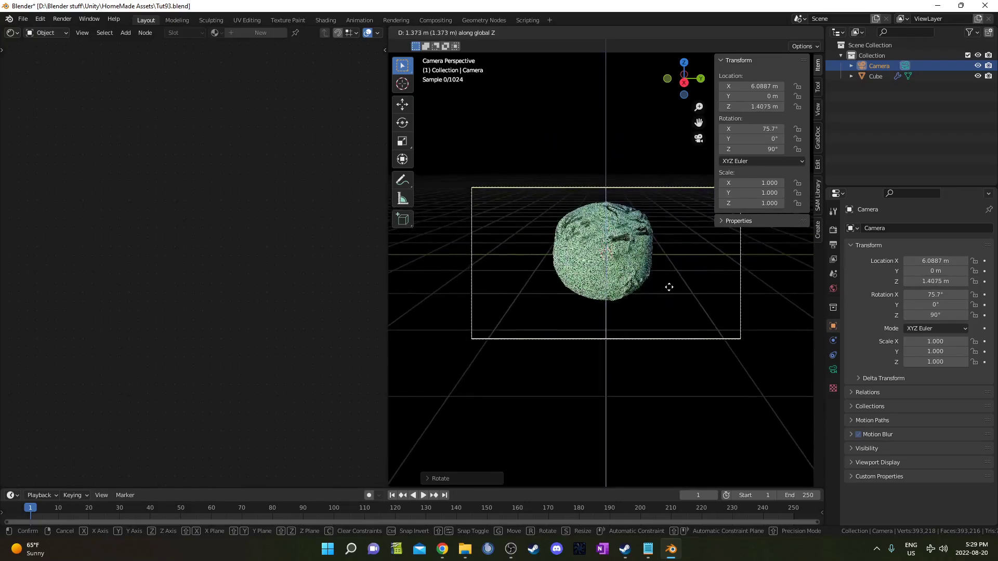
left_click(668, 286)
Add a floor plane under the cube at about Z -0.89 m and scale it up to about 4.73
key("shift+a")
mouse_move(671, 282)
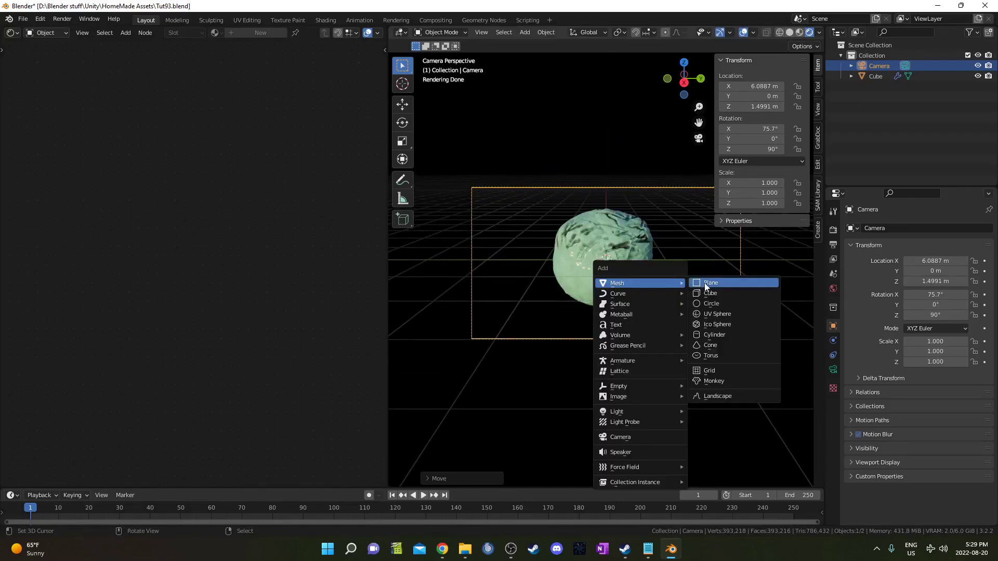
left_click(707, 284)
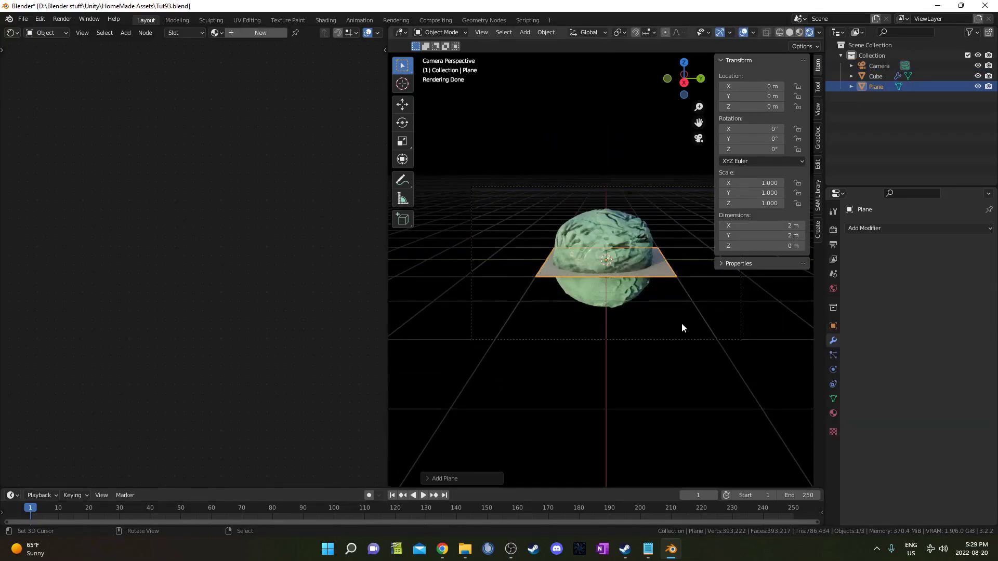
key("g")
key("z")
left_click(686, 373)
key("s")
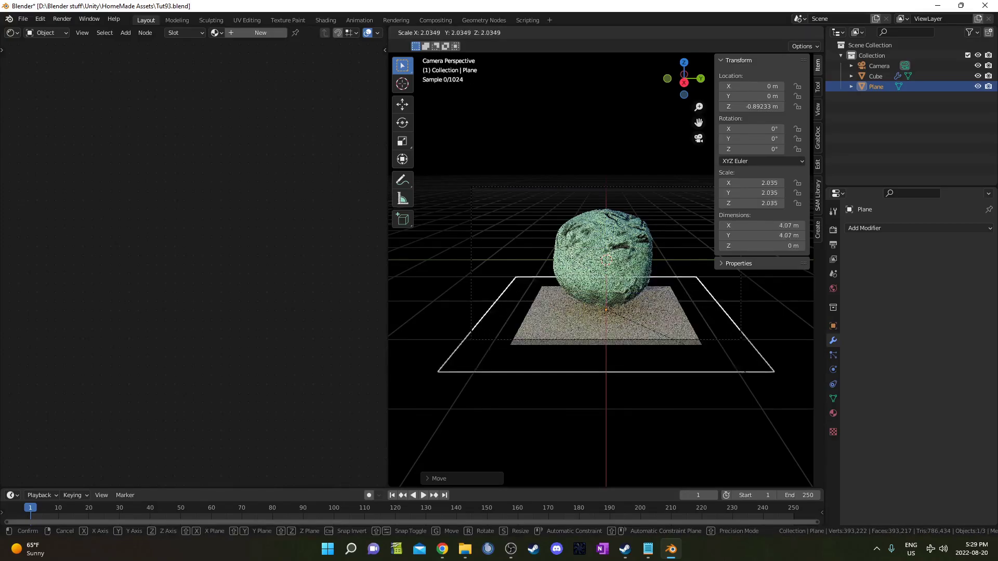
left_click(592, 428)
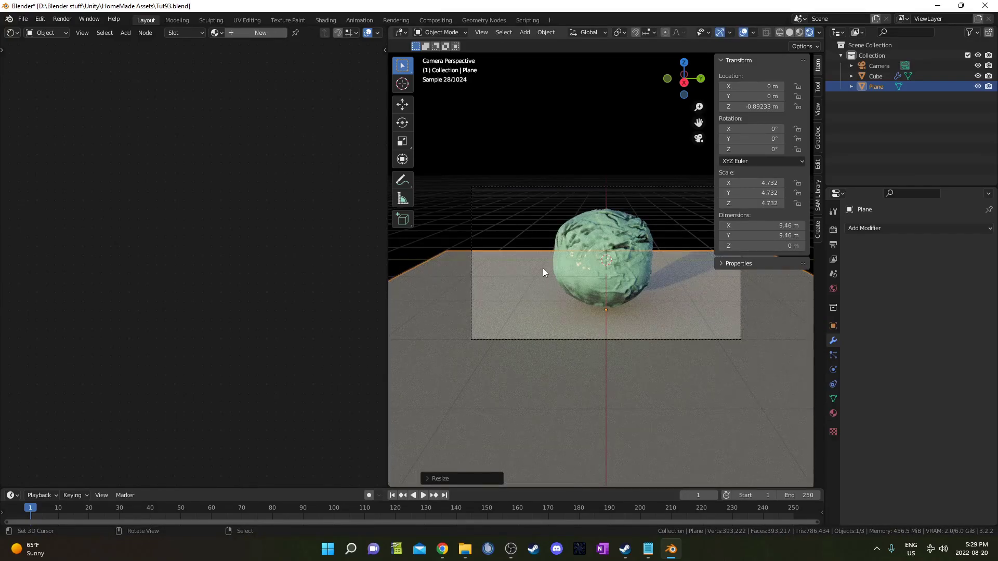
Extrude the floor plane's back edge upward to a local Z of about 1.46 m, forming a backdrop wall
key("Tab")
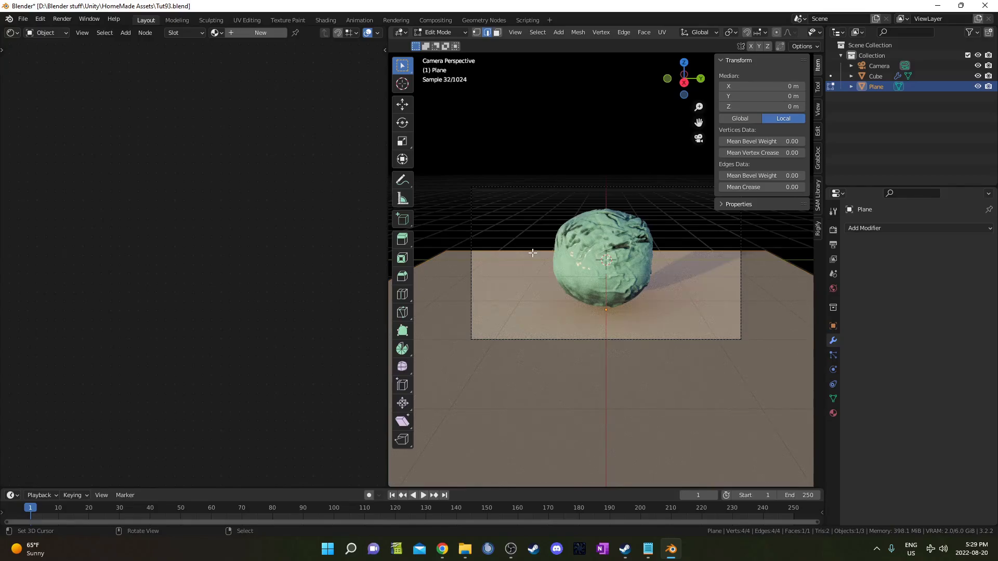
key("alt+a")
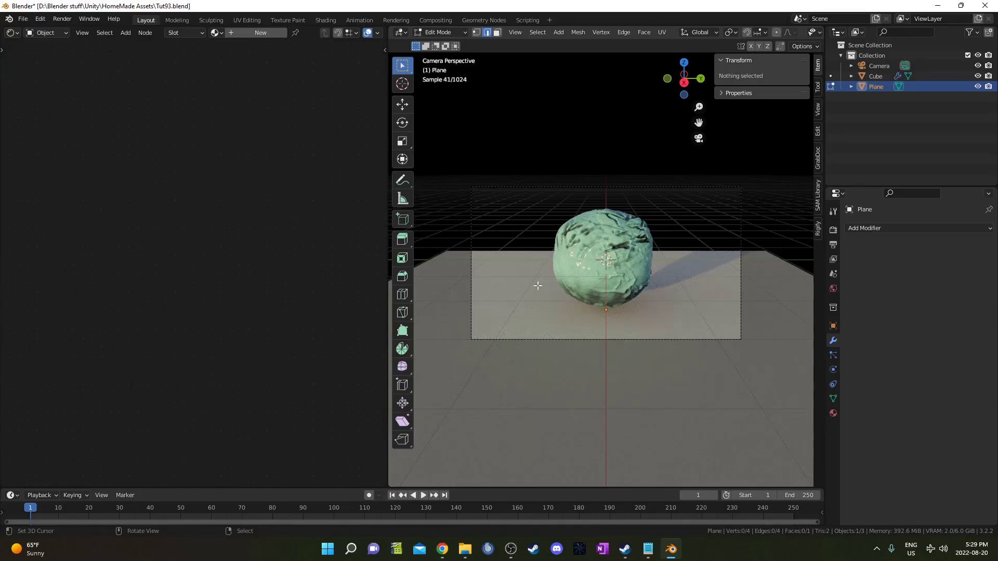
middle_click_drag(503, 296, 517, 240)
right_click(517, 234)
middle_click_drag(643, 295, 613, 332)
key("e")
left_click(614, 195)
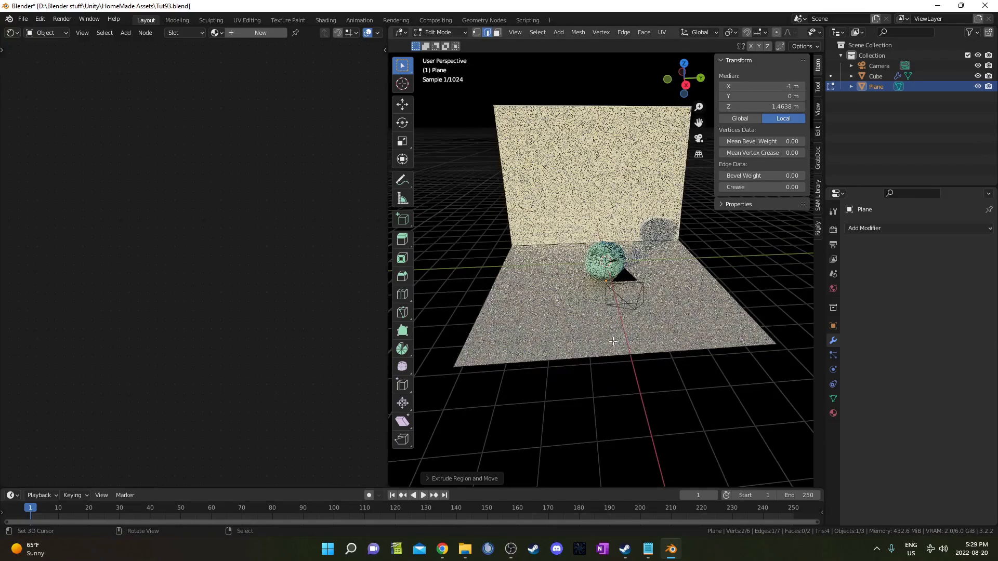
key("Tab")
key("Tab")
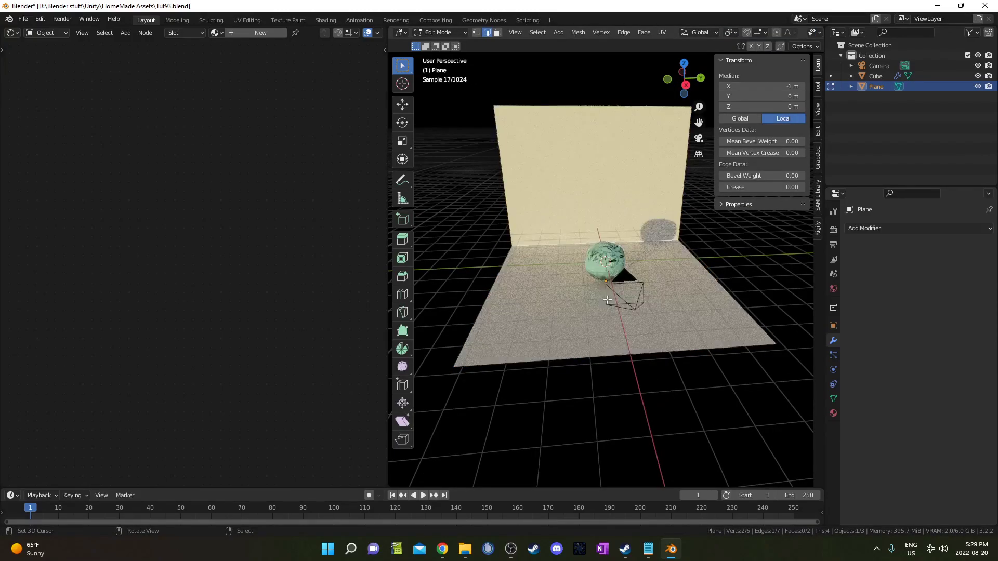
Bevel the edge between the floor and the backdrop wall about 0.67 m wide with 8 segments
key("ctrl+b")
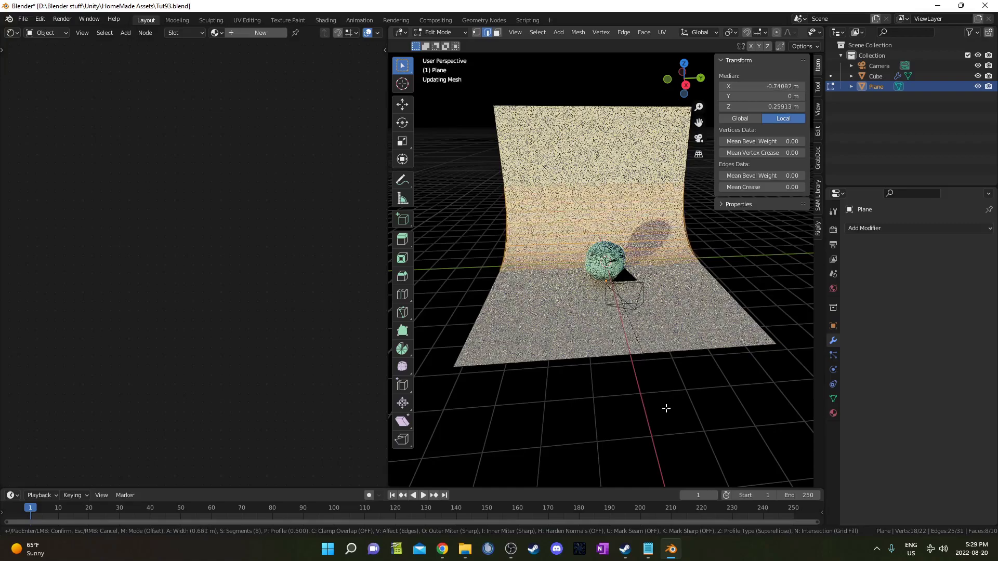
scroll(670, 407, "down", 7)
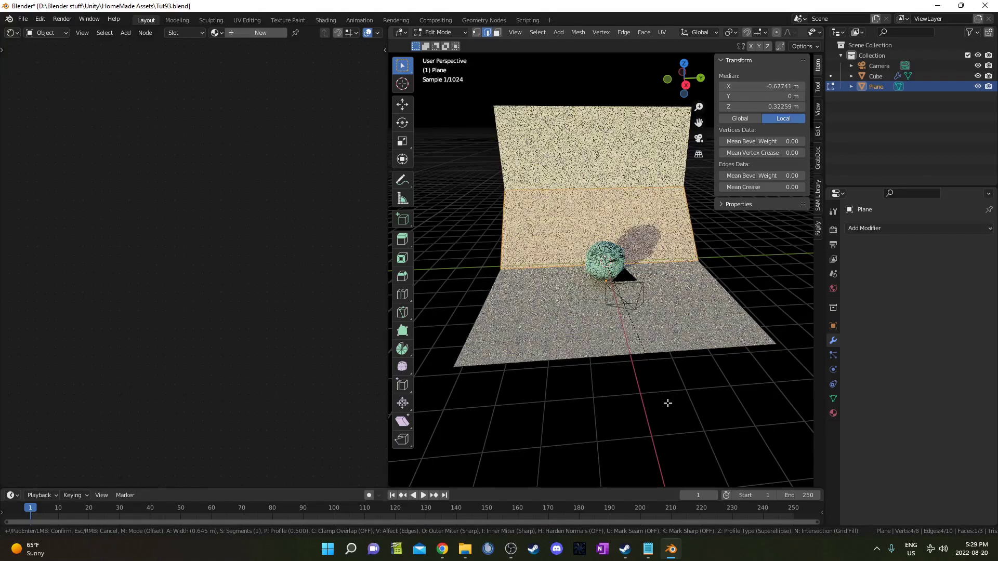
scroll(668, 404, "up", 7)
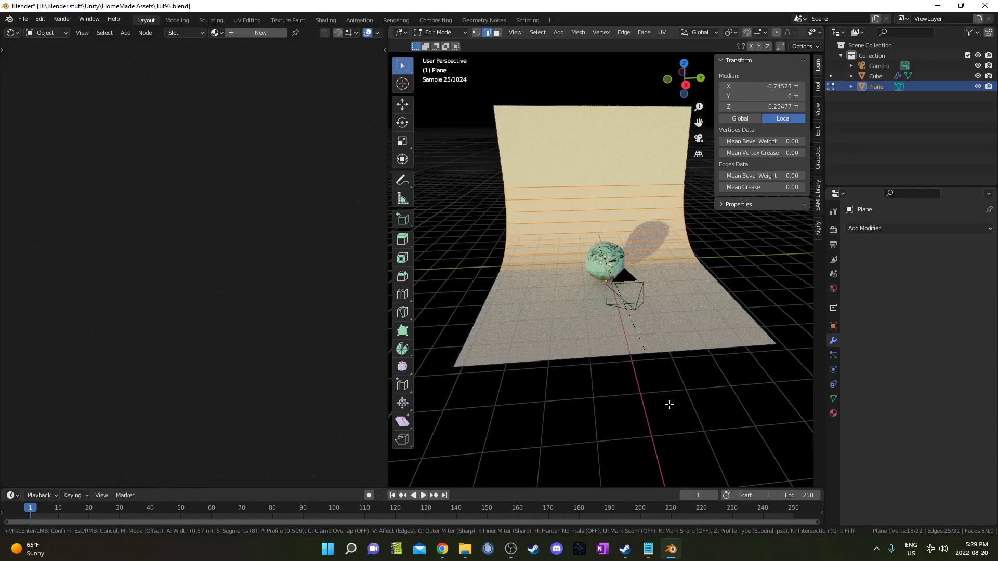
left_click(670, 405)
Return the backdrop plane to Object Mode, shade it smooth, and hide the transform sidebar
key("Tab")
middle_click_drag(666, 389, 660, 354)
right_click(648, 268)
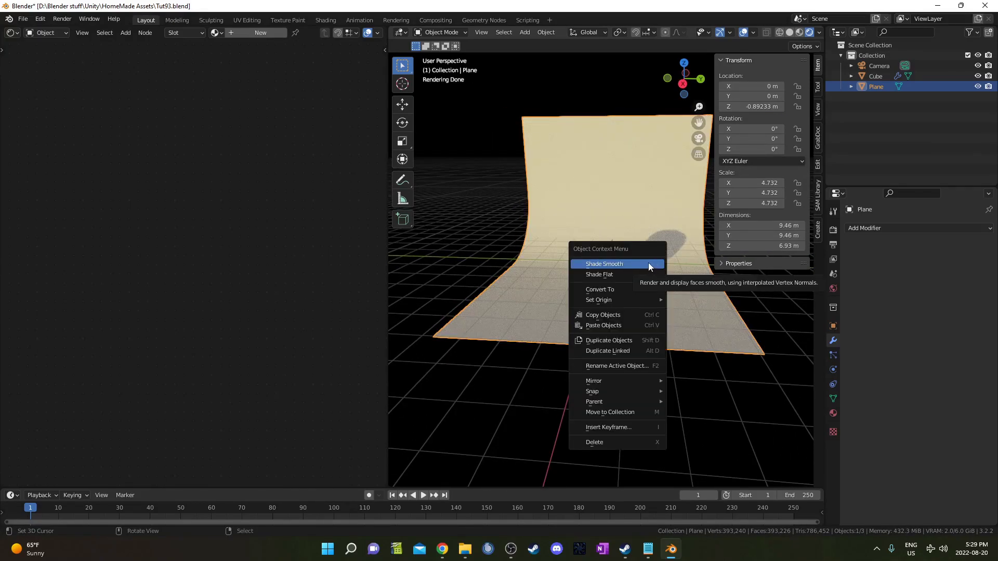
left_click(648, 264)
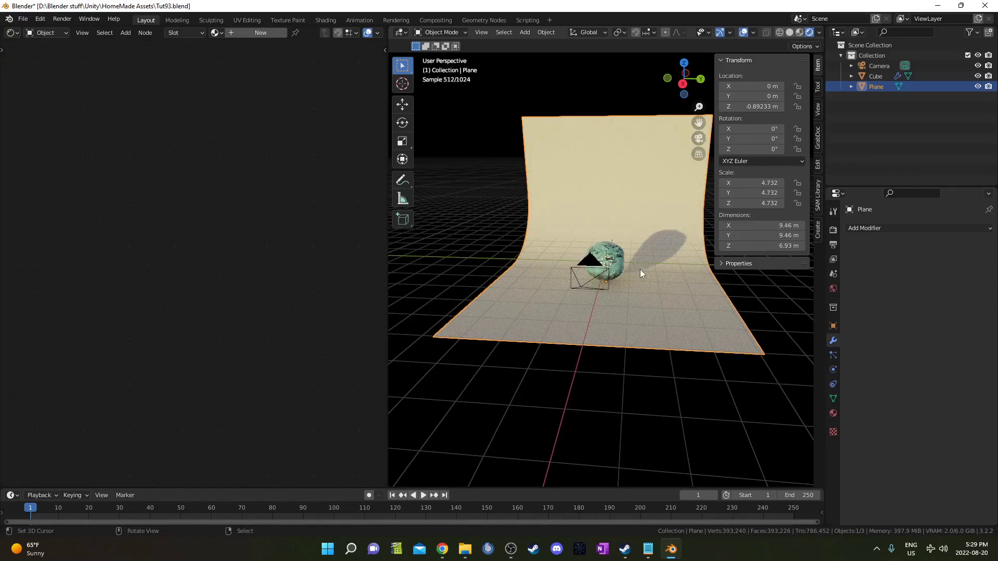
key("n")
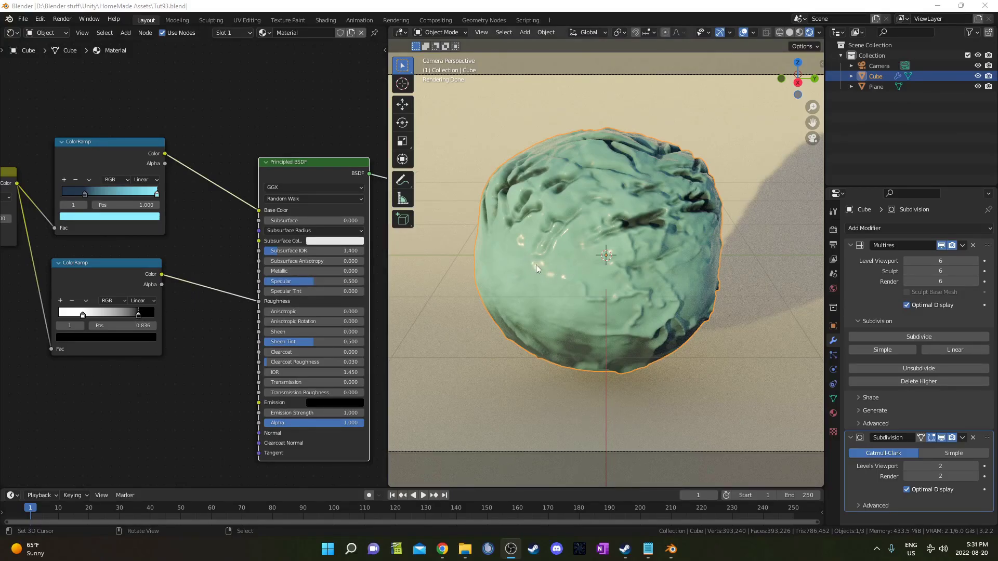
Lighten the roughness ramp's black stop to mid grey and set the Principled BSDF's transmission to 0.8
left_click(122, 336)
scroll(102, 257, "up", 3)
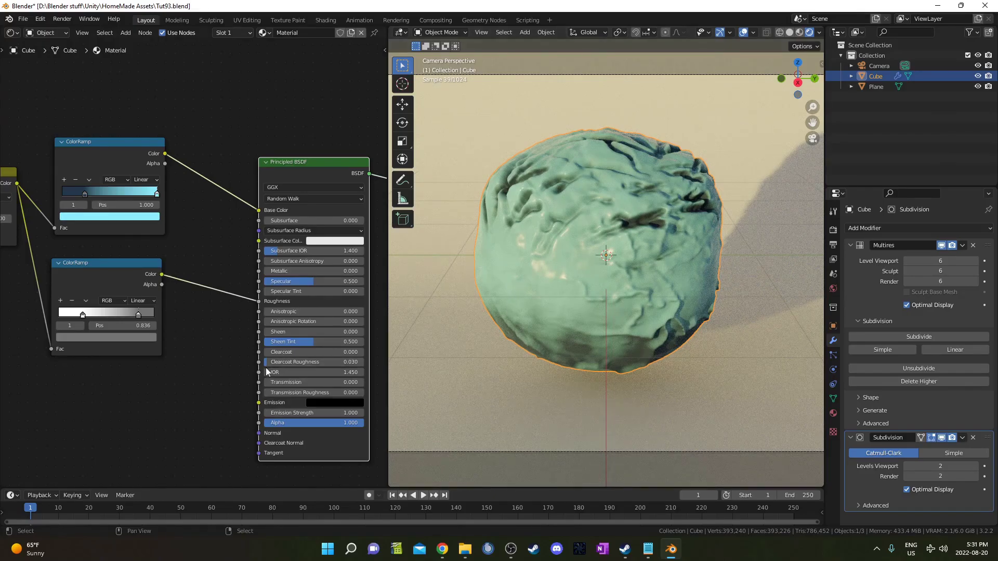
left_click(310, 383)
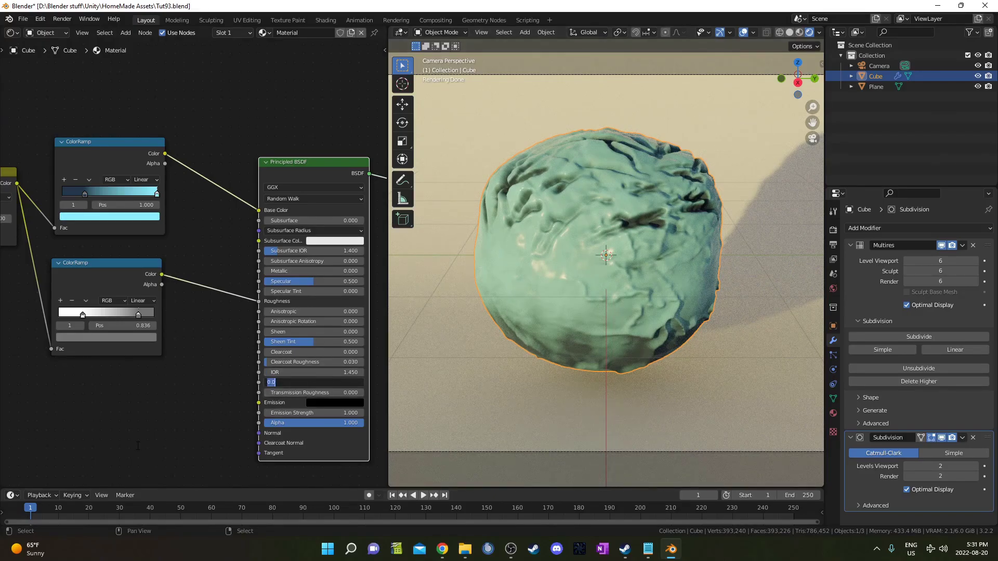
type("0.8")
key("Return")
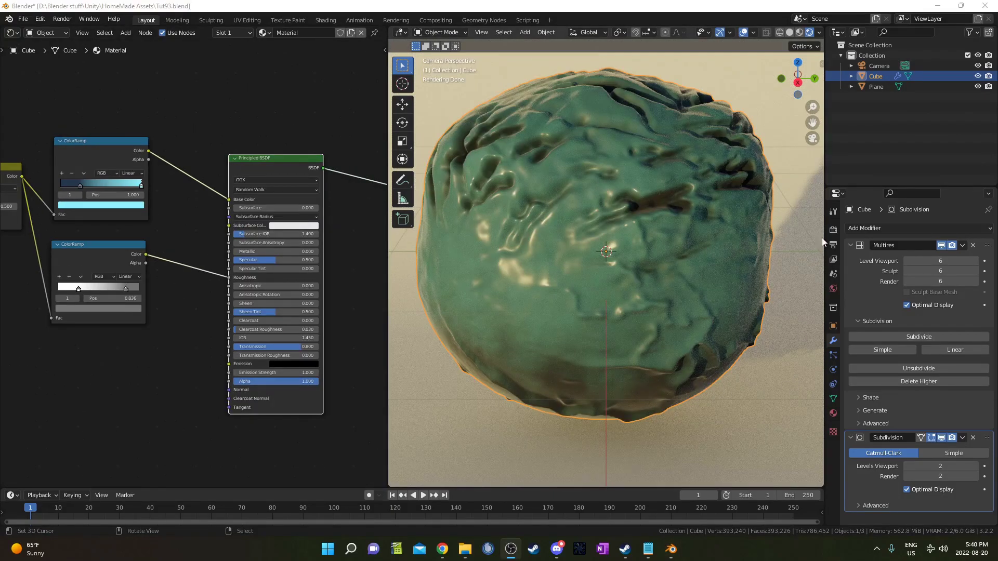
Set the final render's noise threshold to 0.1 in the Cycles sampling settings
left_click(833, 229)
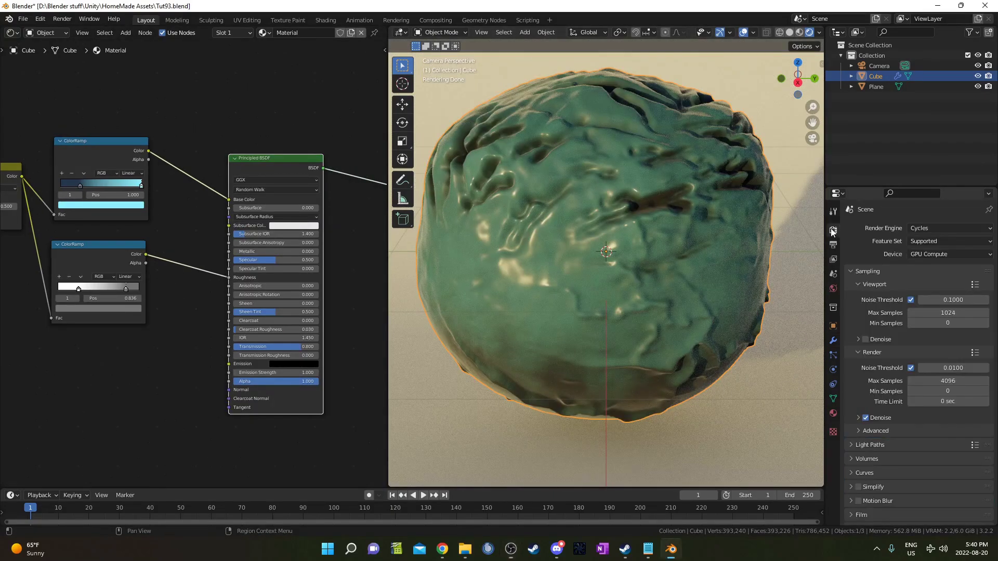
left_click(960, 368)
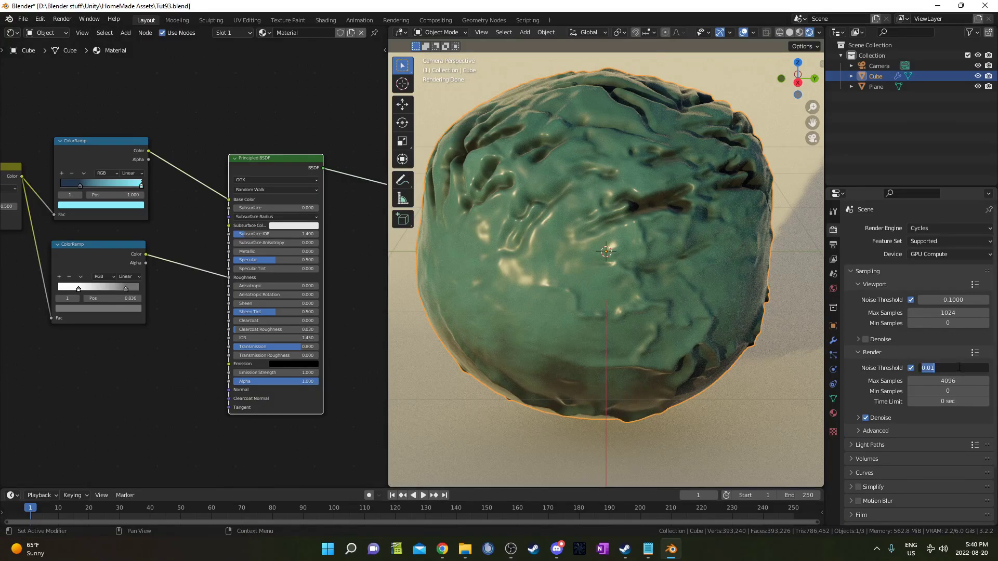
type("0.1")
key("Return")
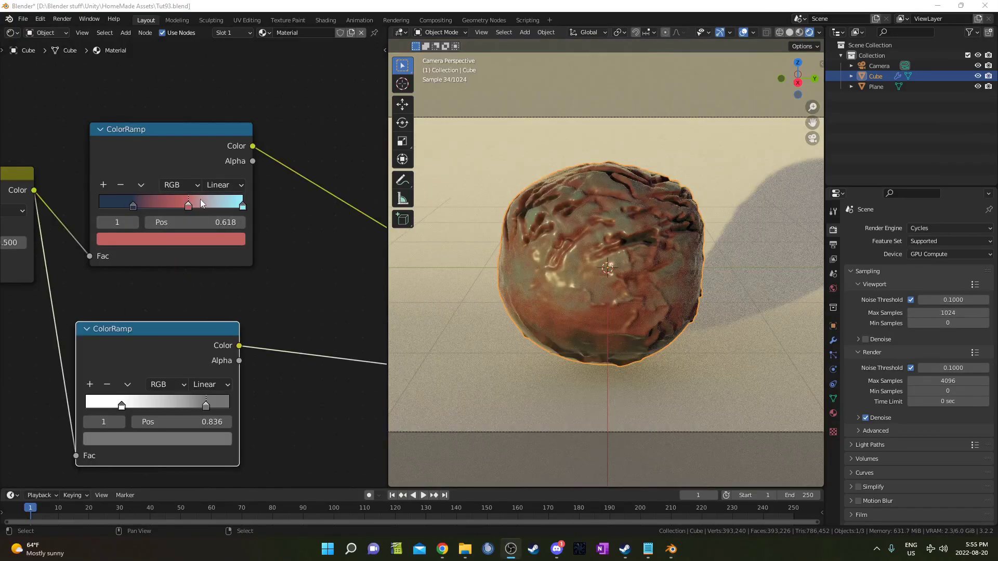
Open the colour of the red middle stop on the base colour ramp
left_click(181, 245)
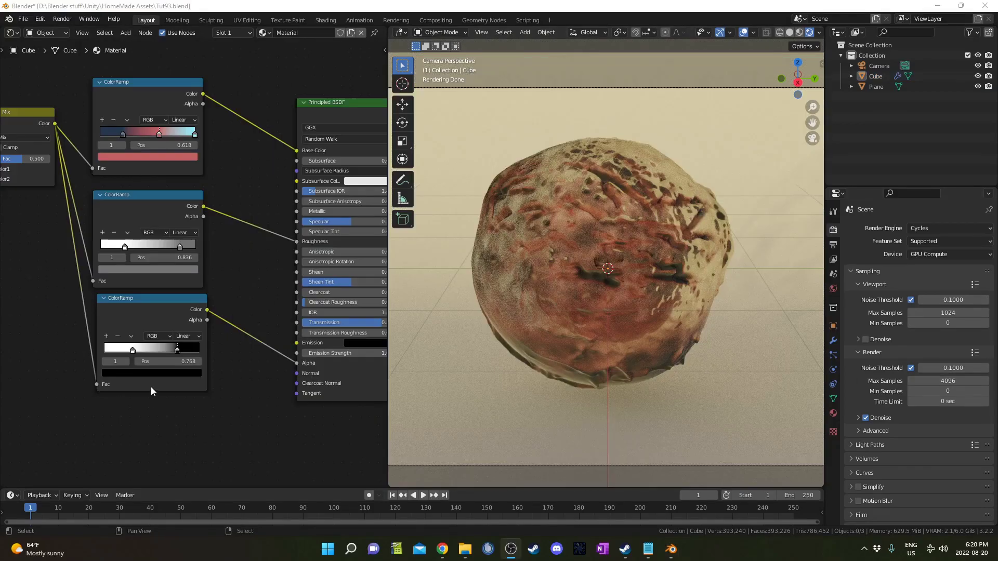
scroll(156, 374, "up", 2)
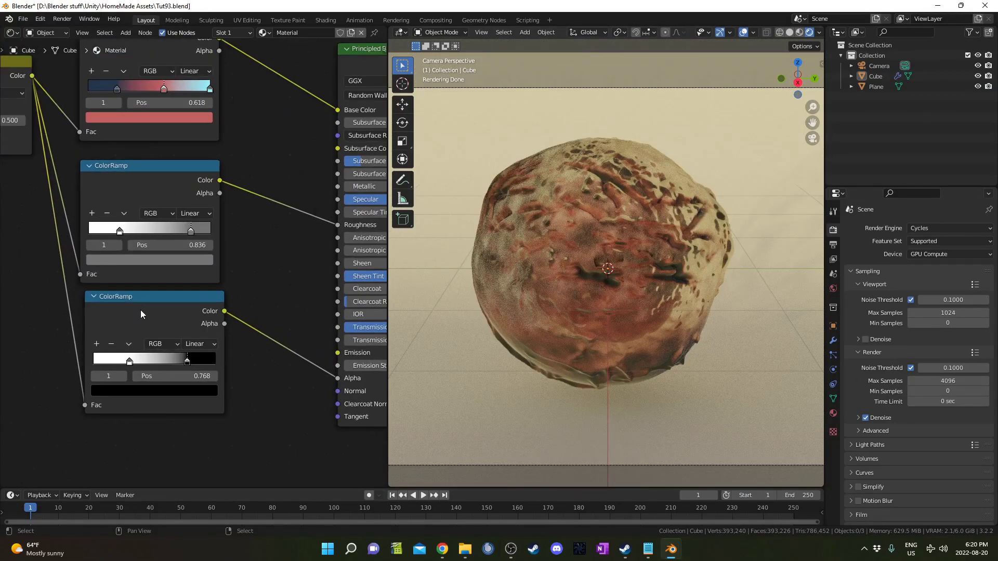
Move the black stop of the colour ramp feeding Alpha to position 0.723
left_click(129, 361)
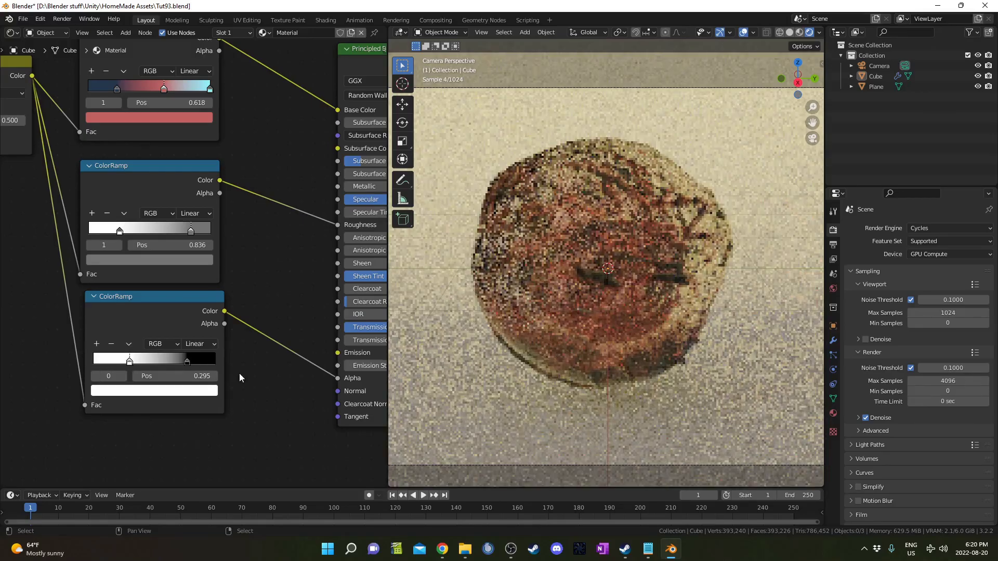
middle_click_drag(360, 374, 277, 368)
middle_click_drag(40, 404, 119, 402)
mouse_move(185, 352)
left_mouse_down()
mouse_move(162, 356)
mouse_move(178, 354)
left_mouse_up()
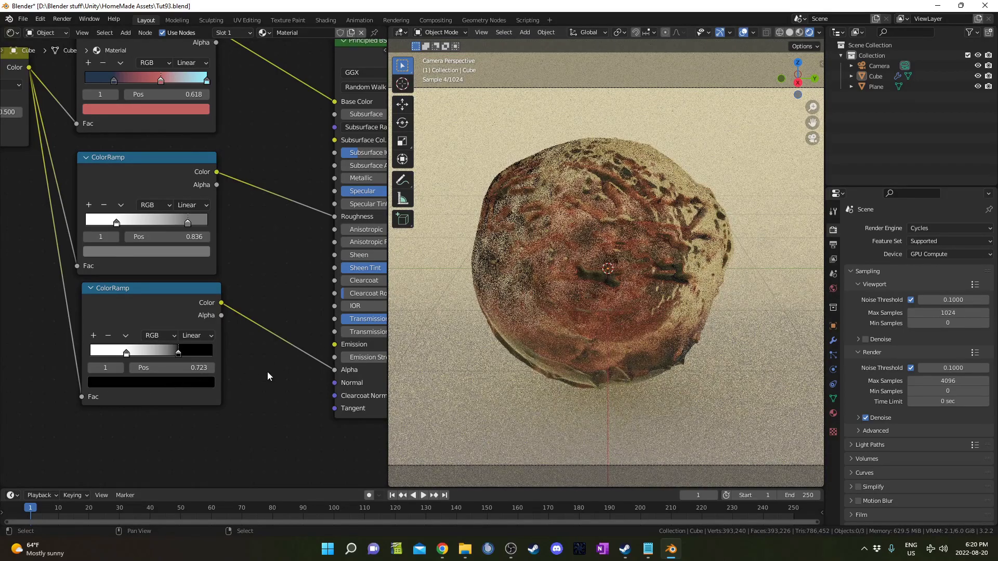